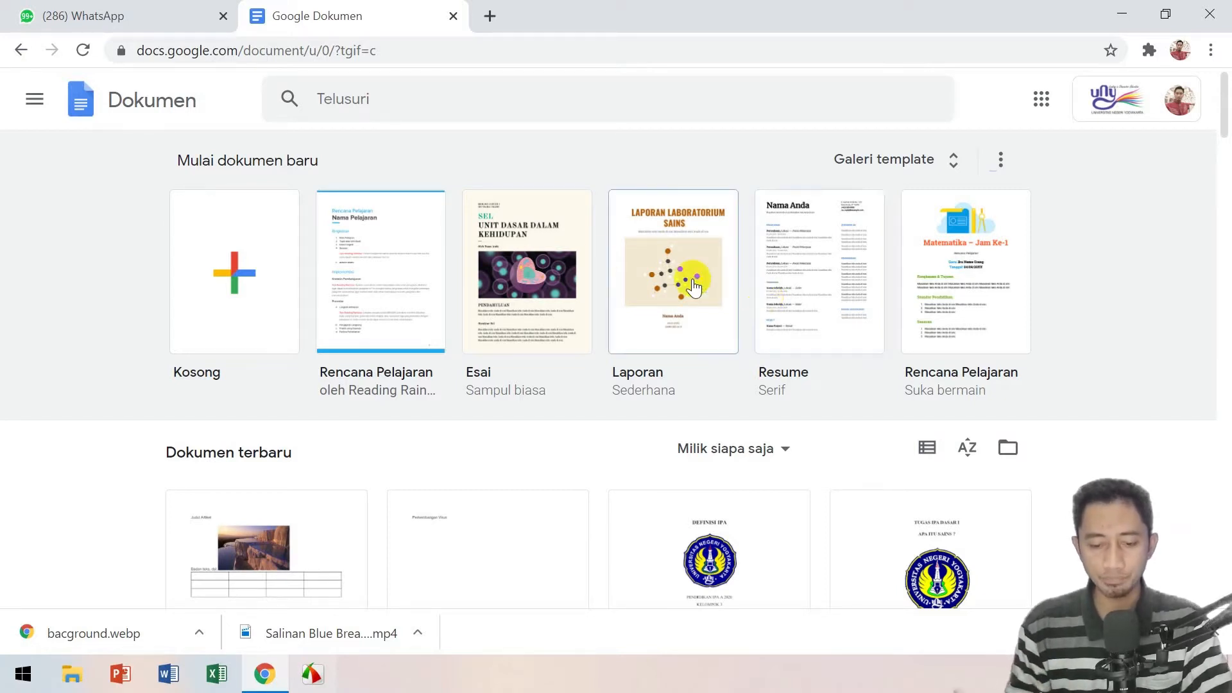
- Create a new document from the Rencana Pelajaran template by Reading Rainbow
left_click(378, 280)
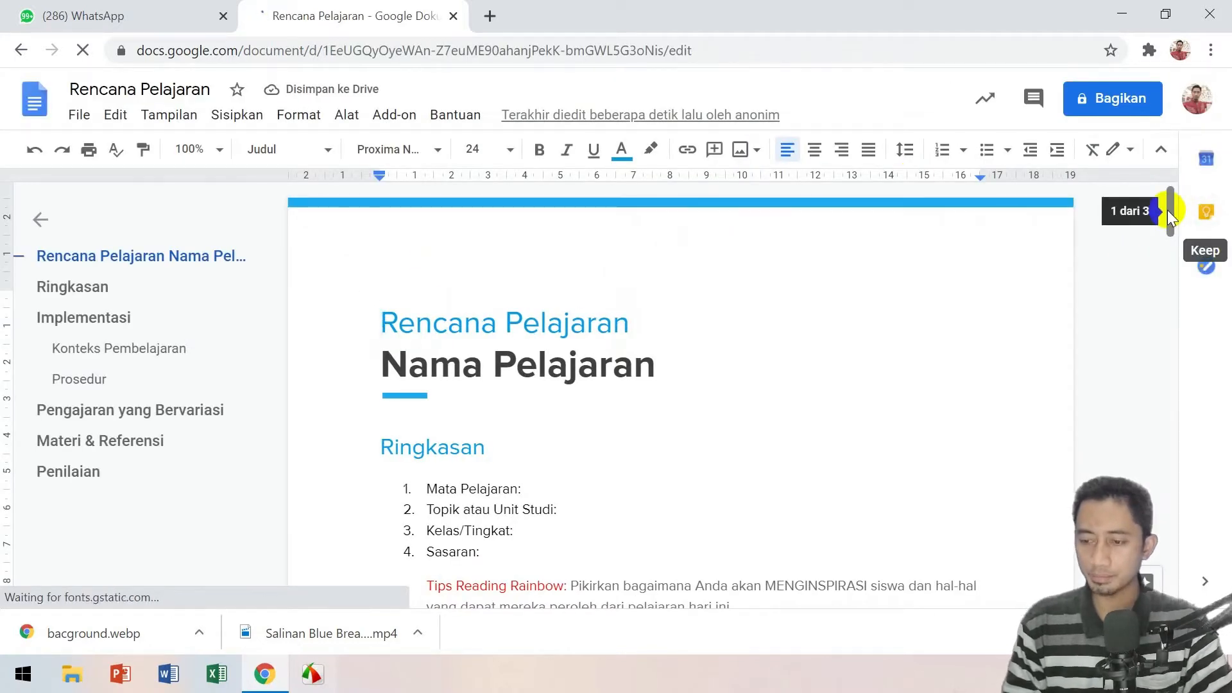
left_click_drag(1167, 209, 1183, 168)
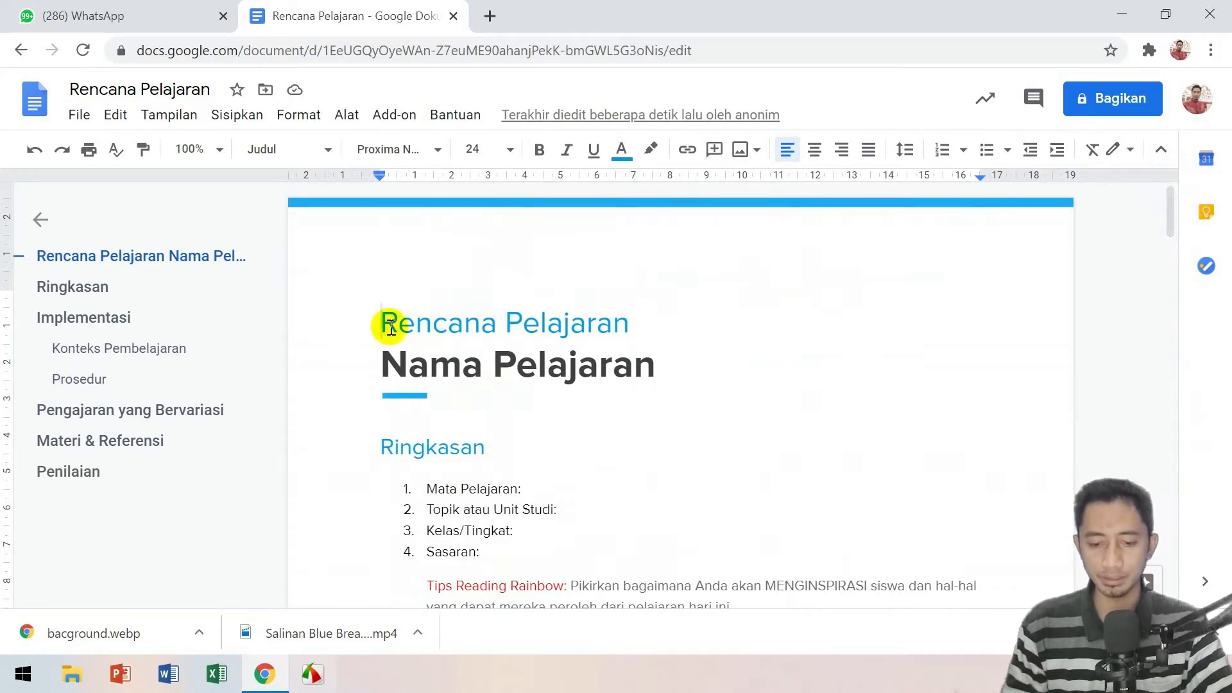
left_click_drag(379, 322, 696, 357)
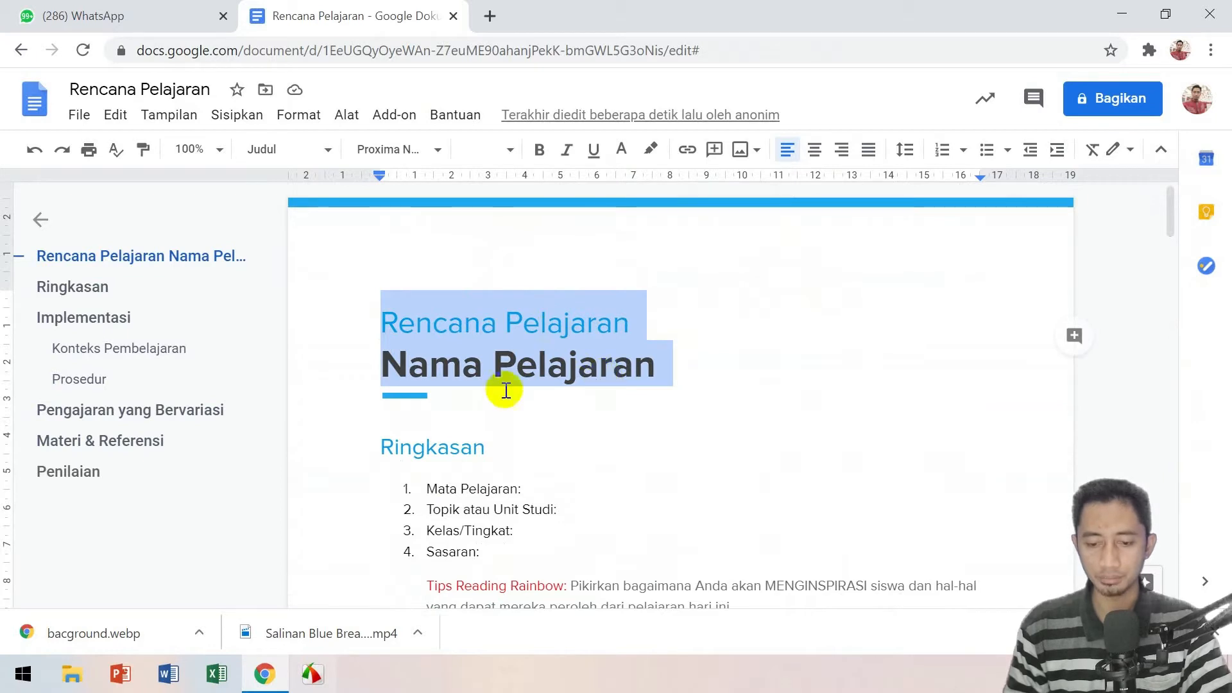
left_click_drag(646, 426, 631, 382)
left_click(628, 381)
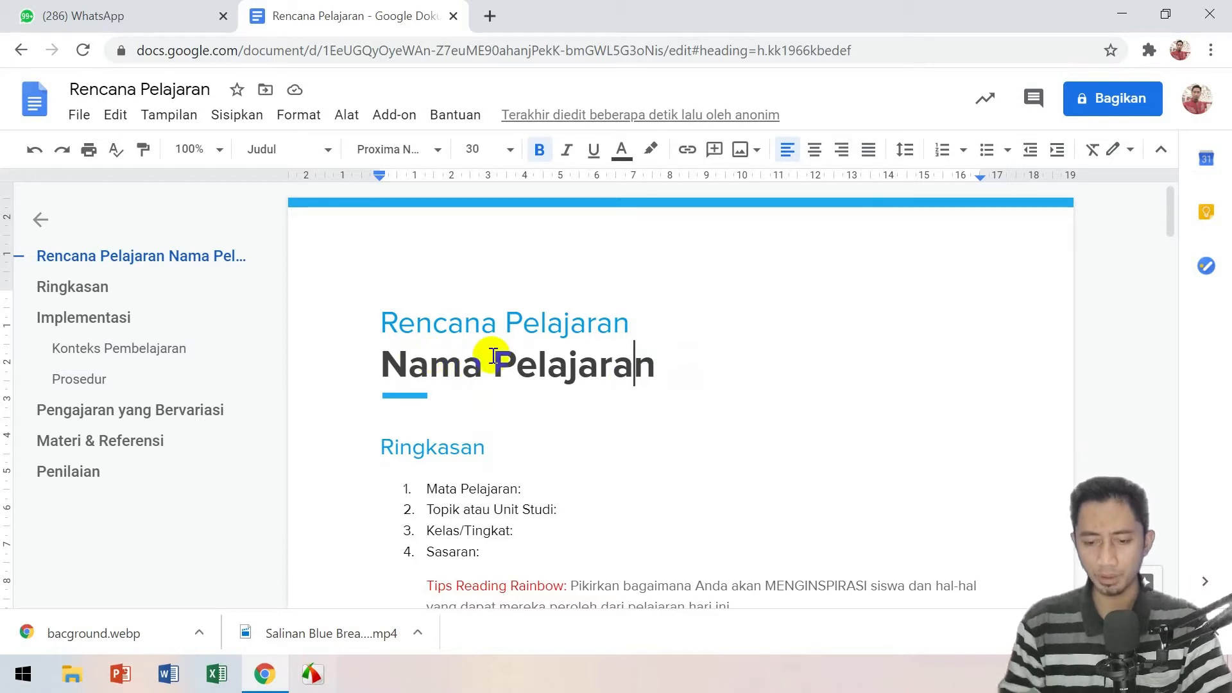
- Replace the template's entire body text with the single line "Judul Artikel"
left_click(380, 319)
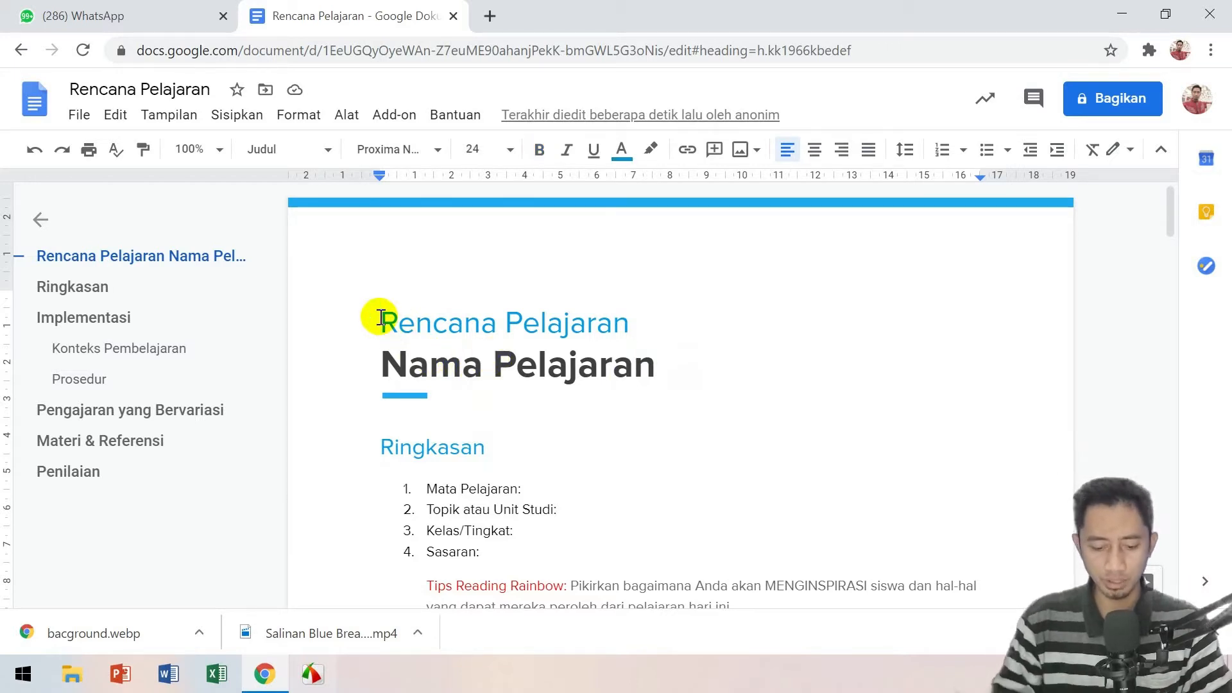
key("ctrl+a")
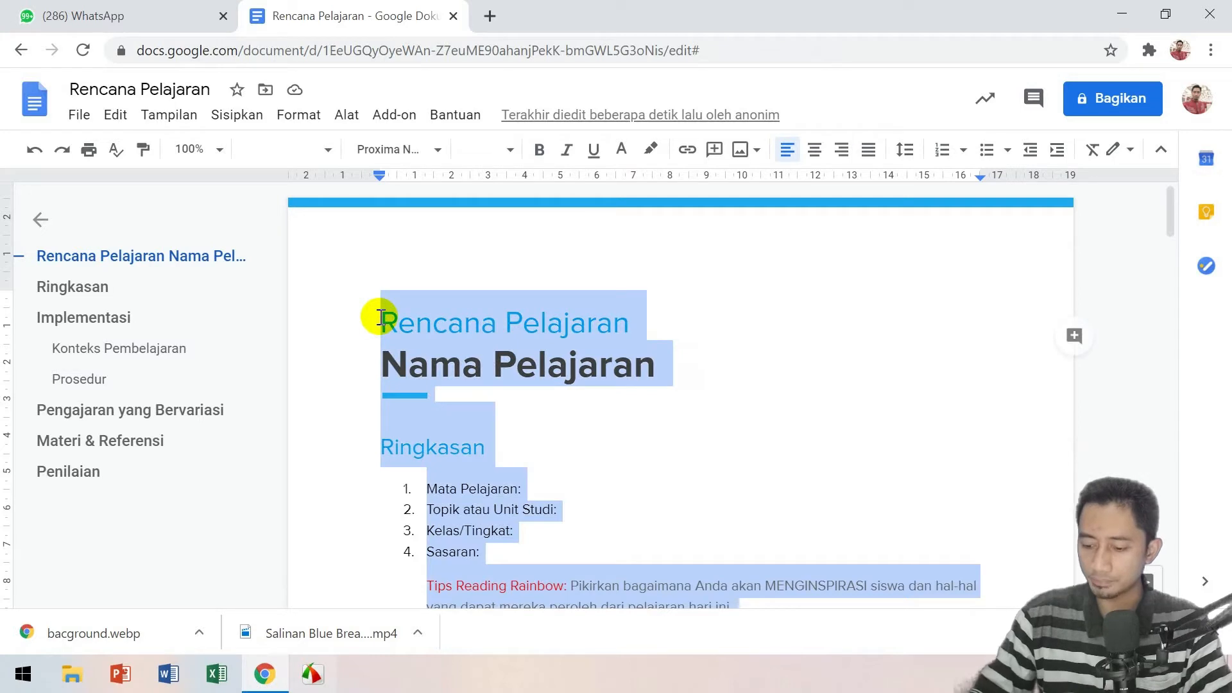
key("BackSpace")
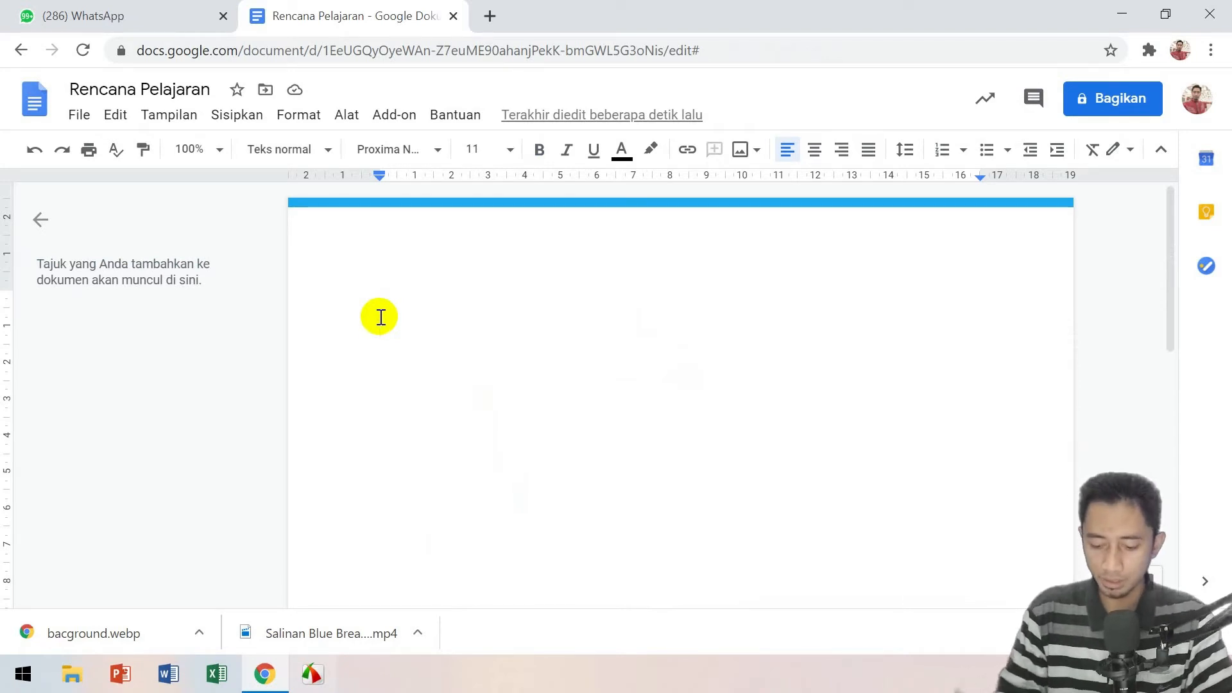
type("Judul ")
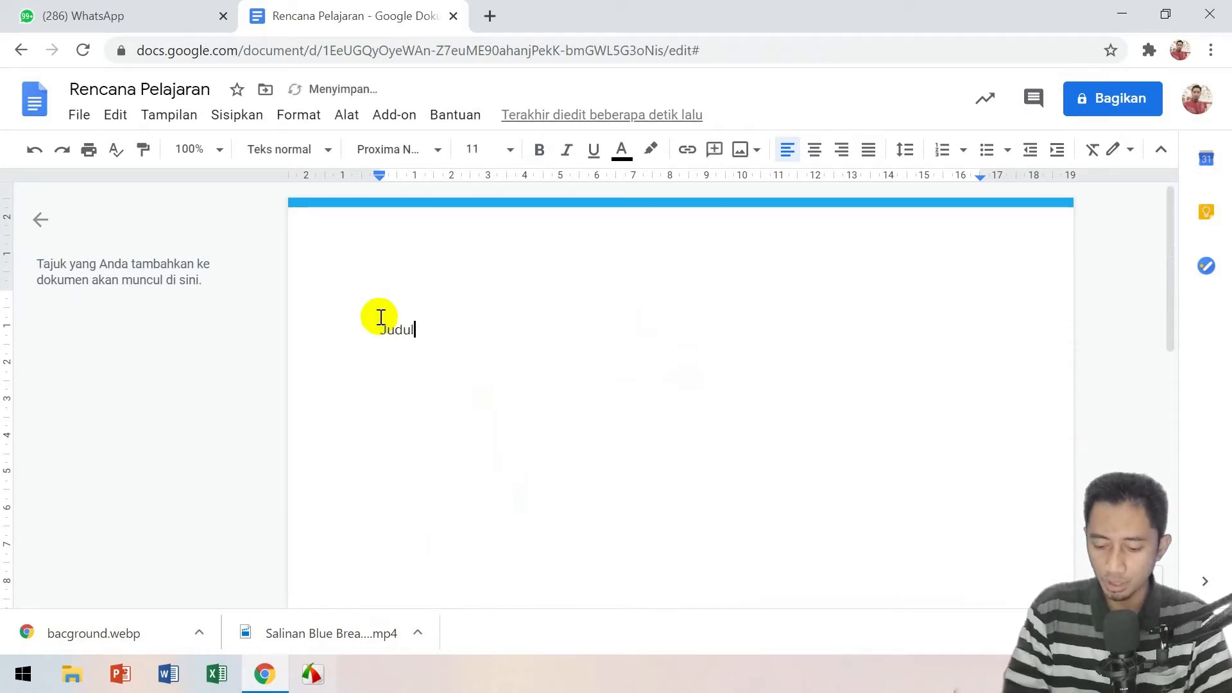
type("Artikel")
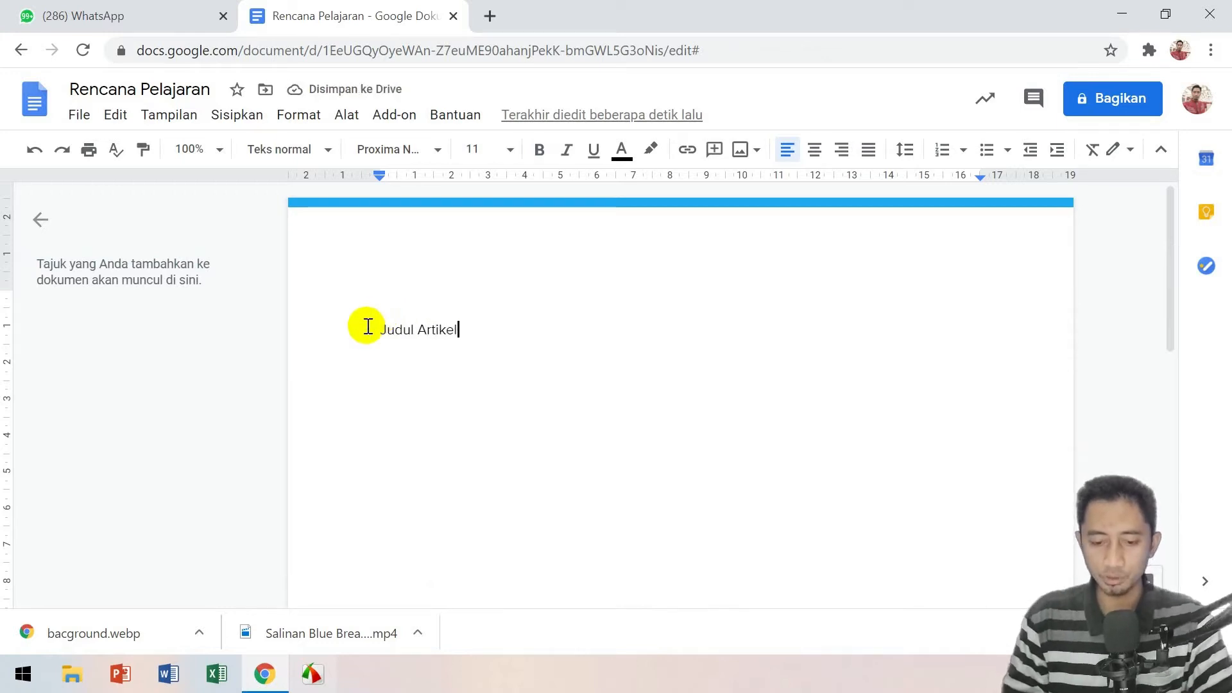
left_click_drag(367, 326, 508, 314)
left_click(517, 357)
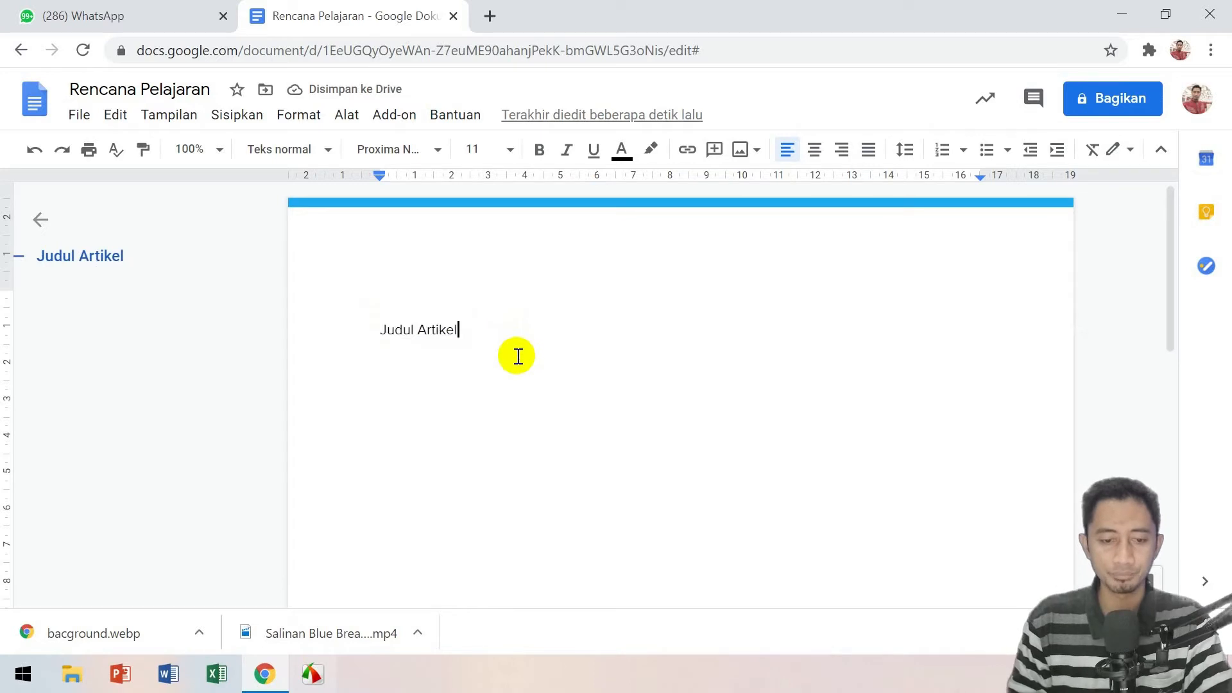
- Rename the document as Artikelku
left_click(113, 88)
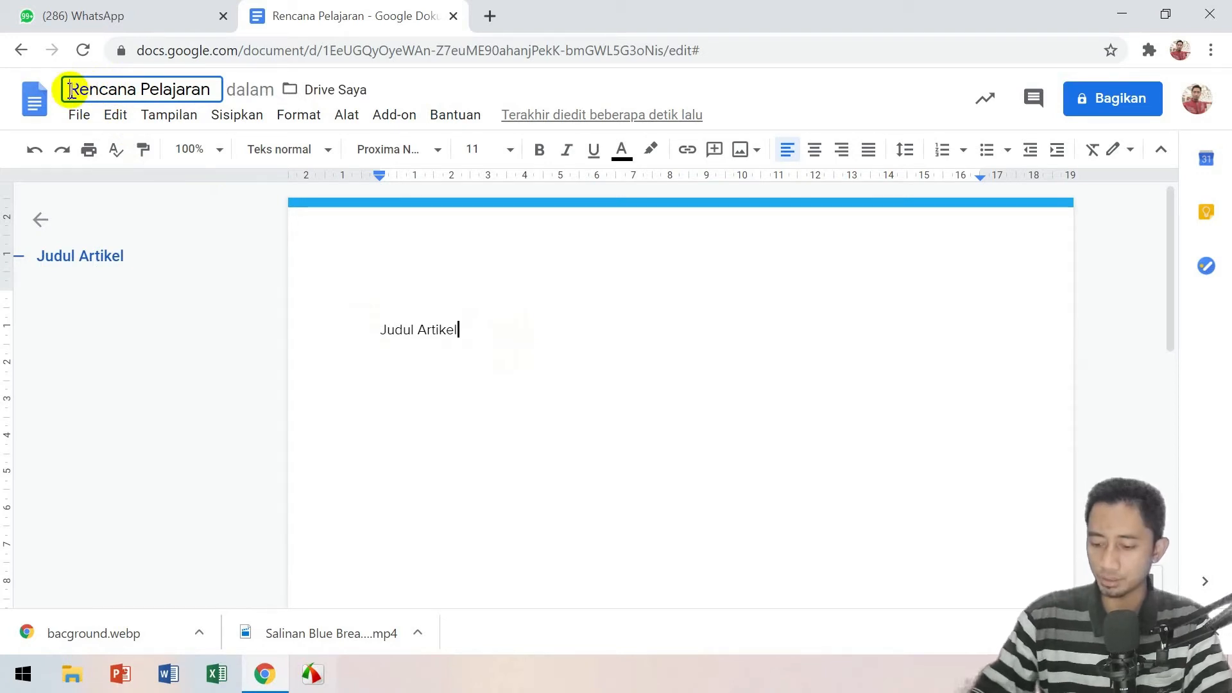
key("Delete")
key("Delete")
key("Delete")
key("Delete")
key("Delete")
key("Delete")
key("Delete")
key("Delete")
key("Delete")
key("Delete")
key("Delete")
key("Delete")
key("Delete")
key("Delete")
key("Delete")
key("Delete")
key("Delete")
type("Judul Artike")
type("lku")
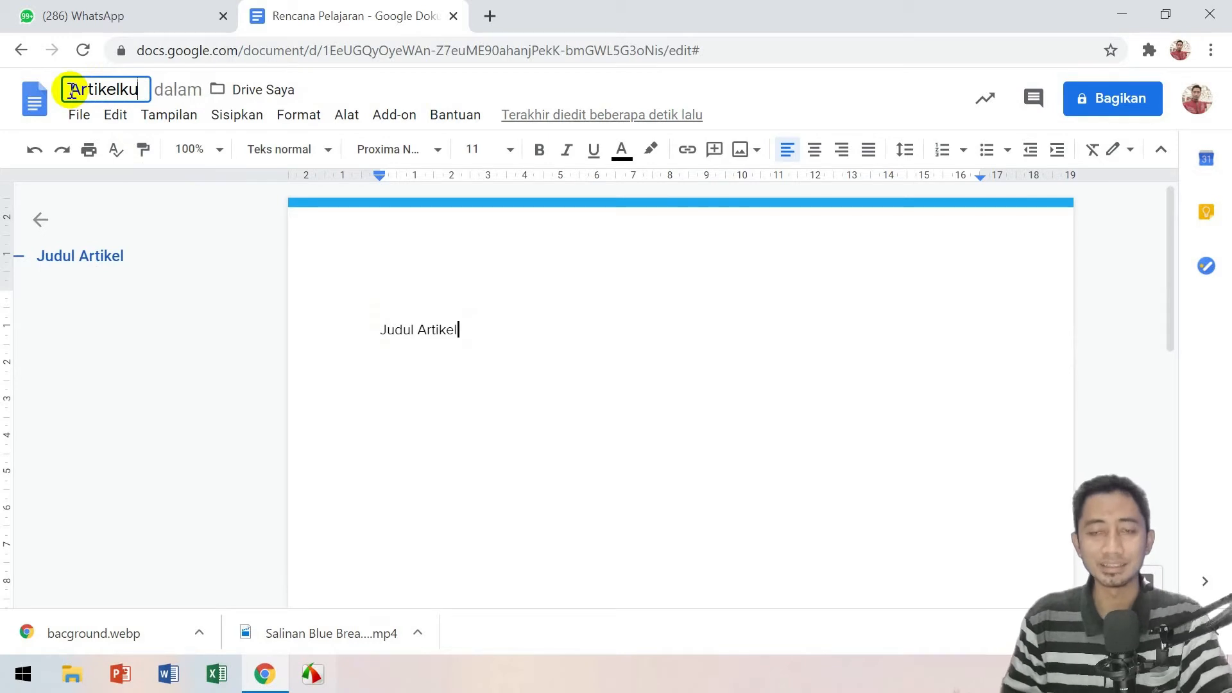
left_click(421, 376)
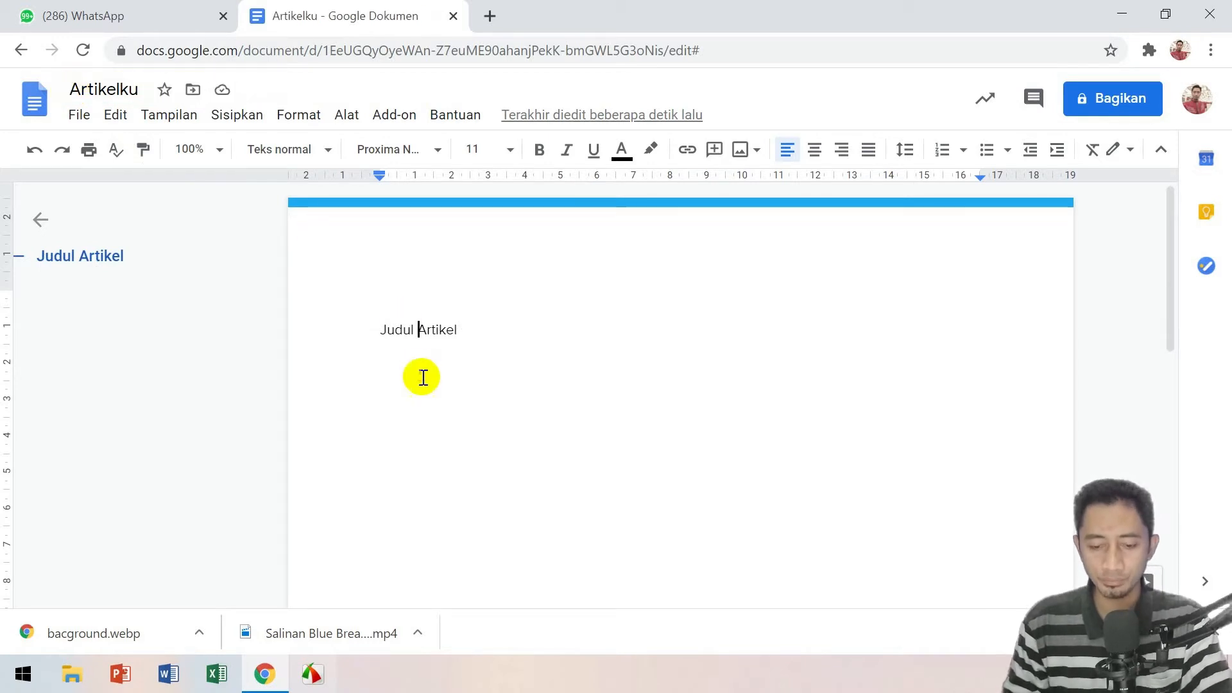
- Add the section lines "Pendahuluan", "Isi" and "Penutup" as separate paragraphs below the Judul Artikel line
left_click(462, 329)
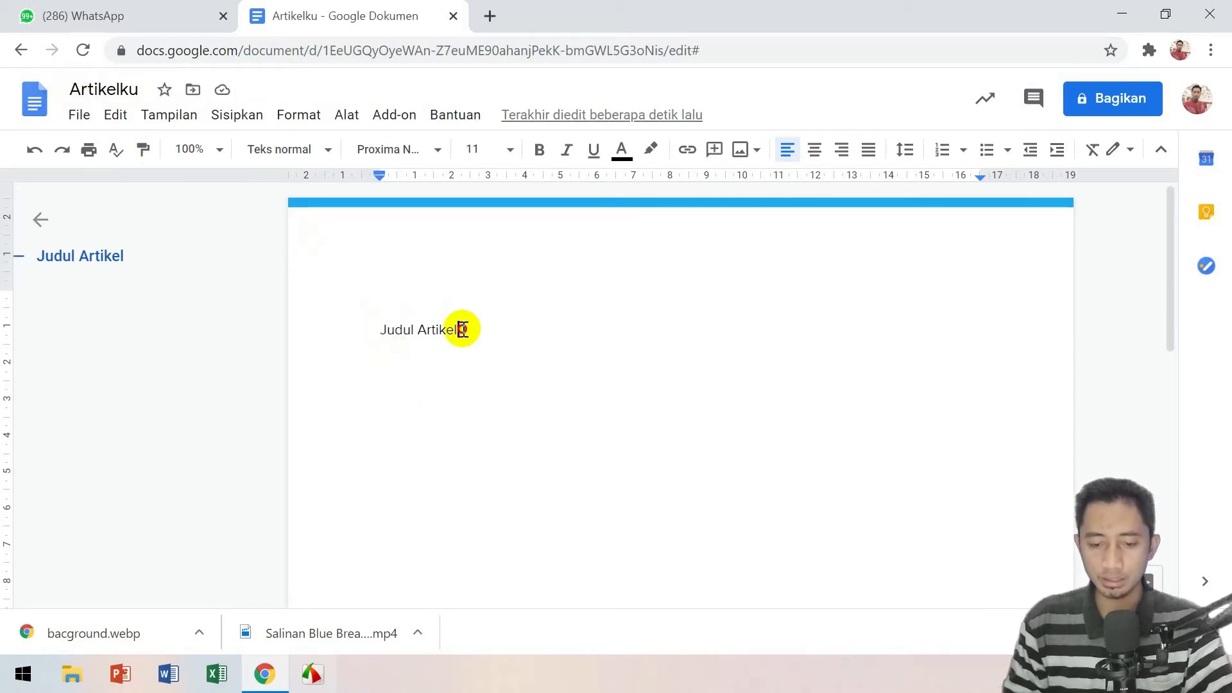
key("Return")
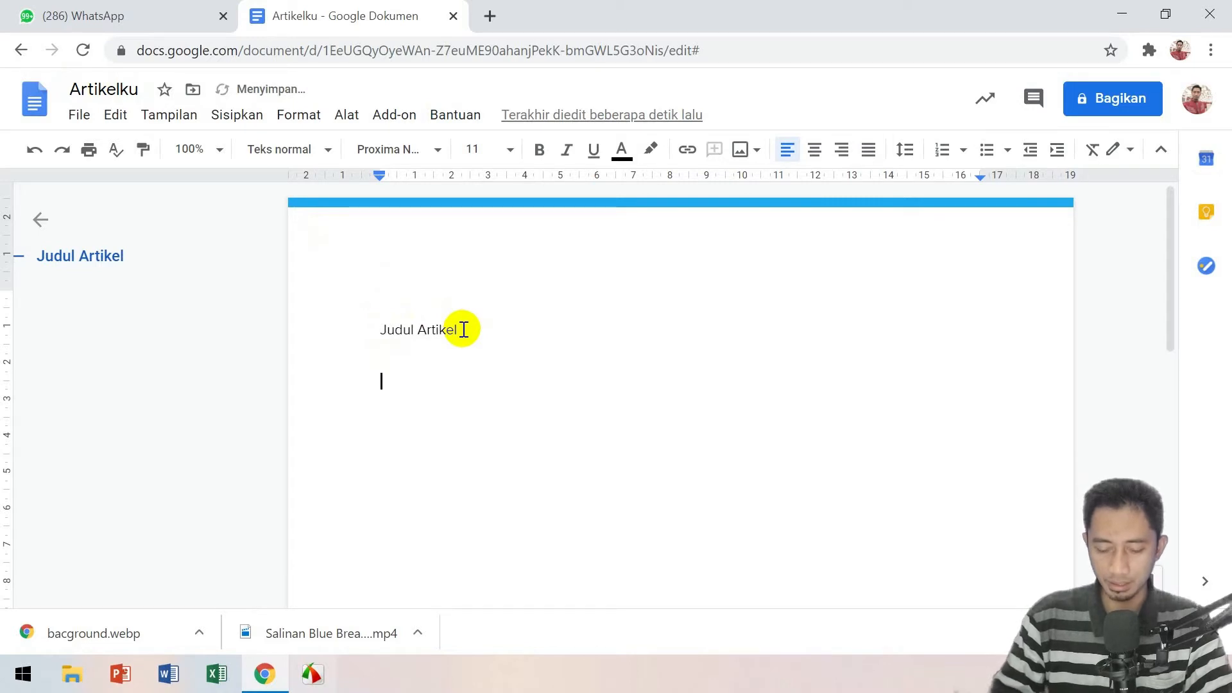
type("Pendahuluan")
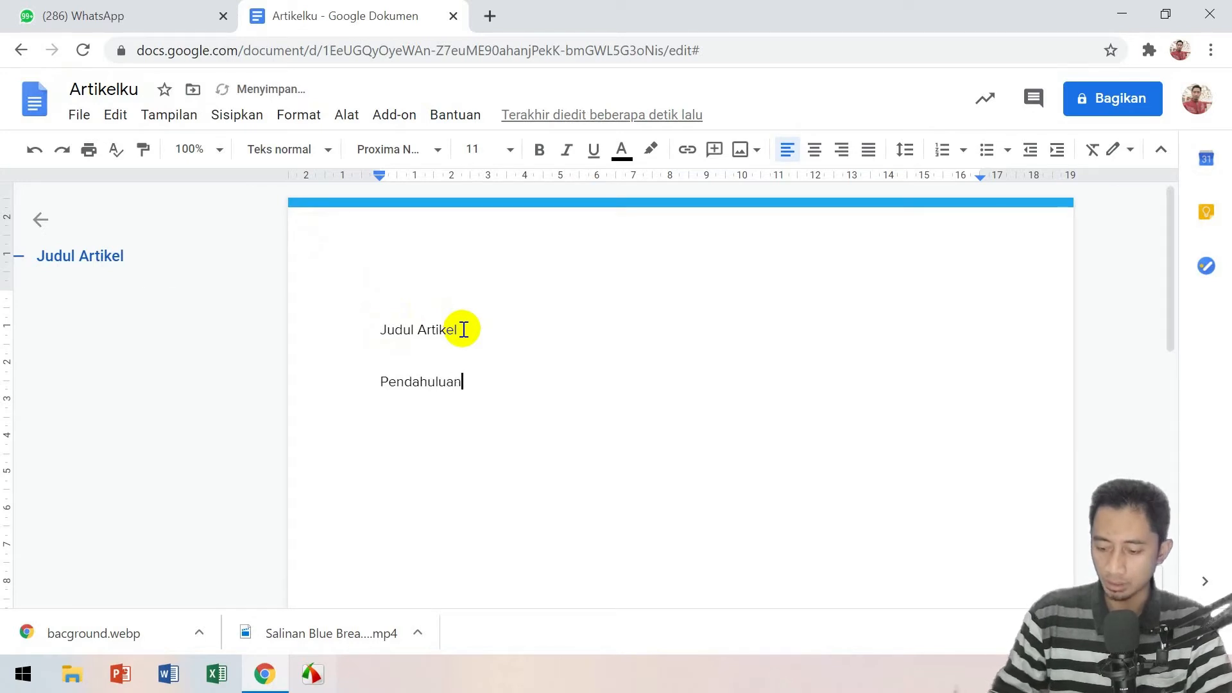
key("Return")
type("Isi")
key("Return")
type("Pne")
key("BackSpace")
key("BackSpace")
type("enutup")
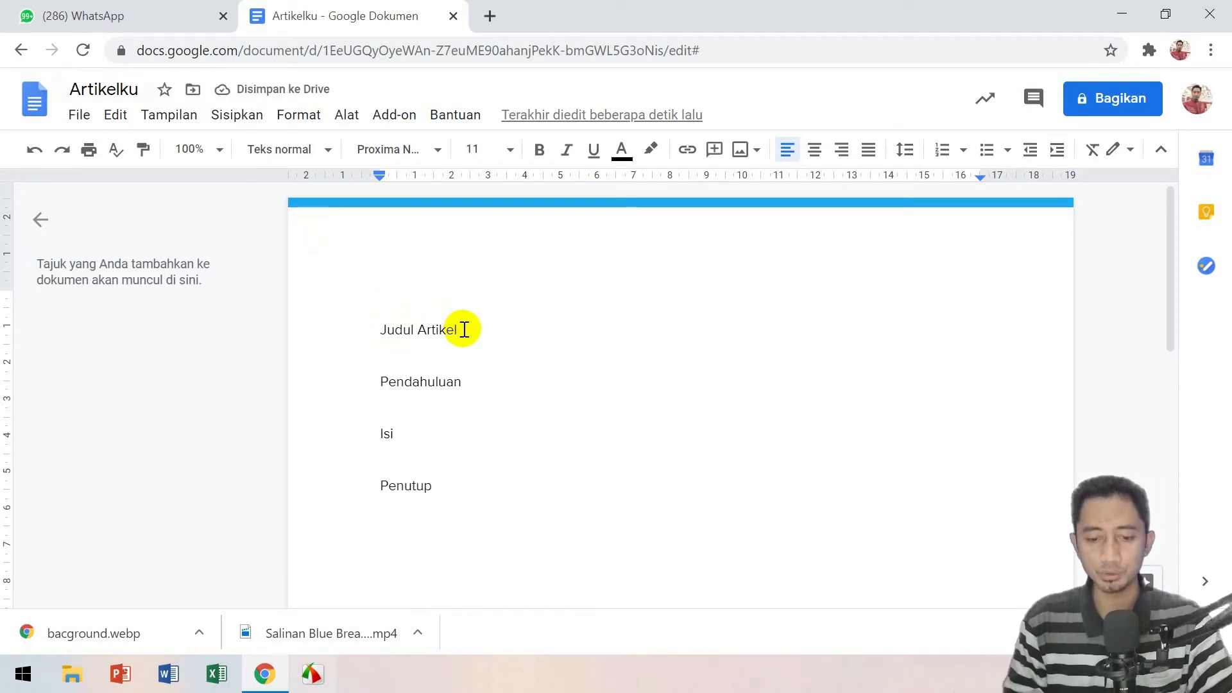
- Apply the Judul paragraph style to the "Judul Artikel" line
left_click_drag(463, 330, 352, 333)
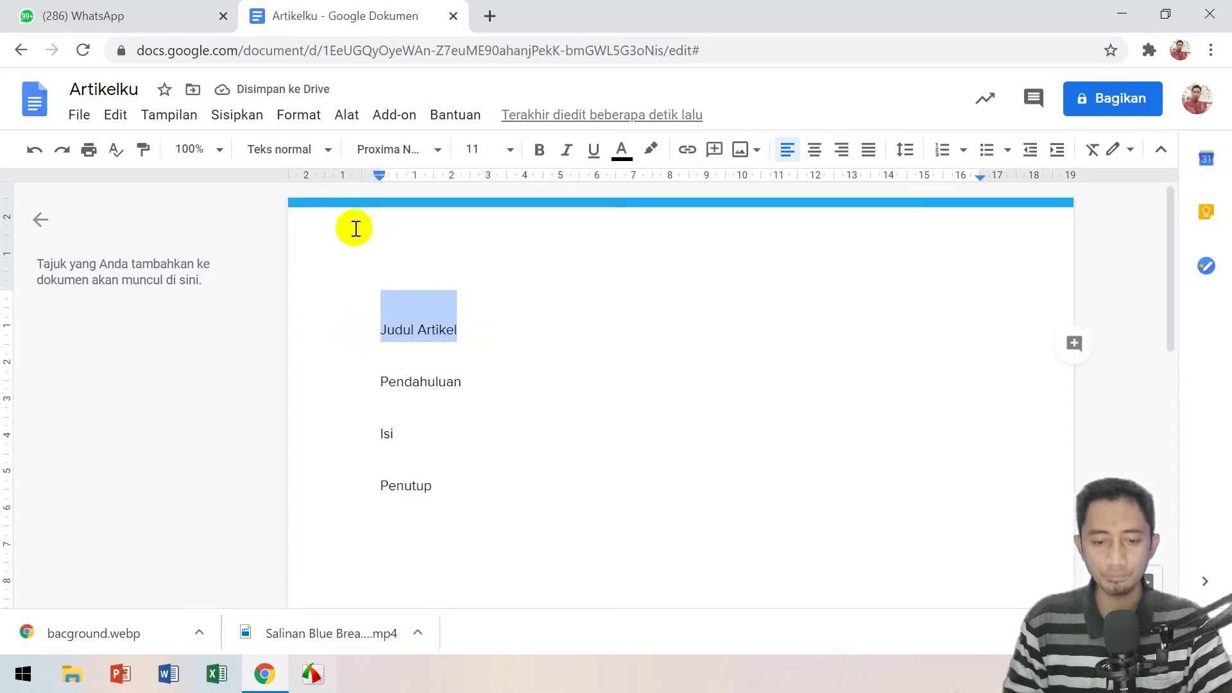
left_click(329, 154)
mouse_move(327, 251)
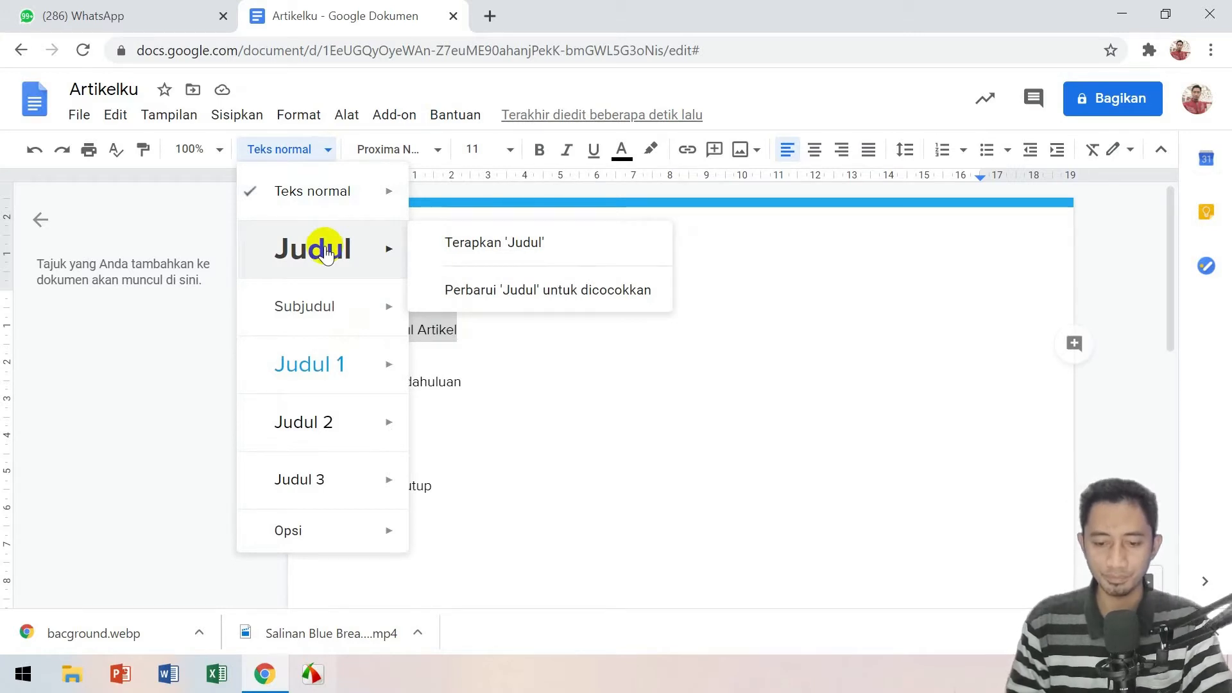
left_click(327, 252)
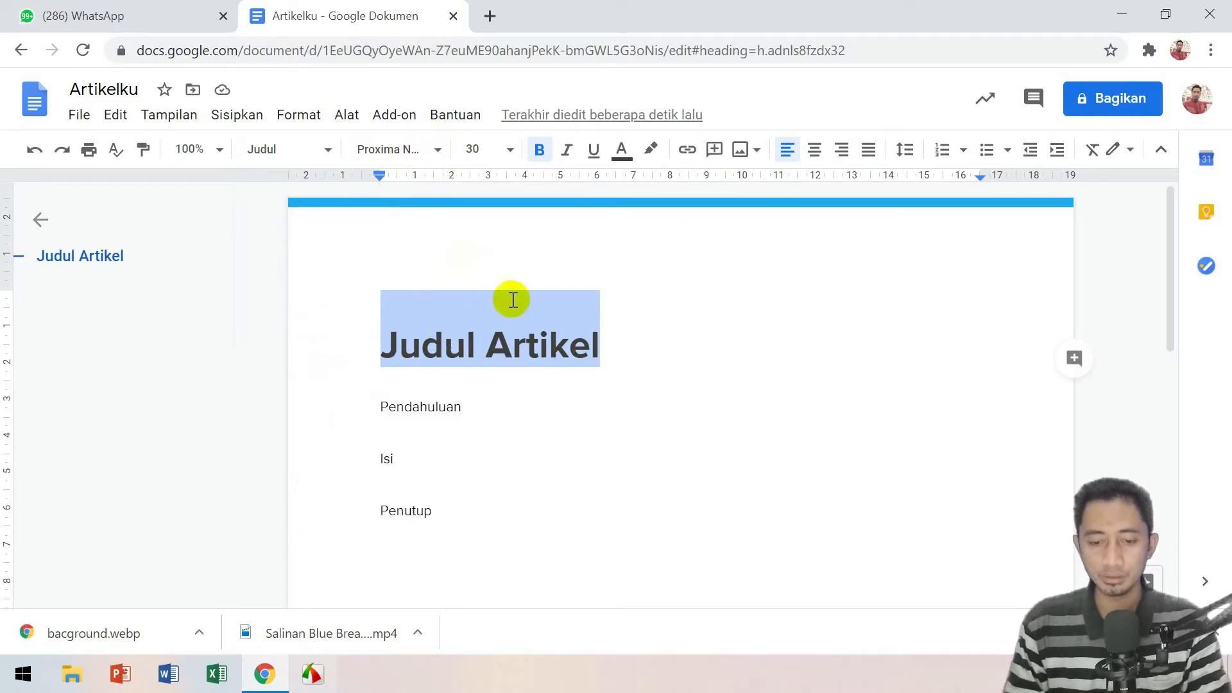
- Format the "Judul Artikel" title in Cambria at size 14 and center it
left_click(437, 151)
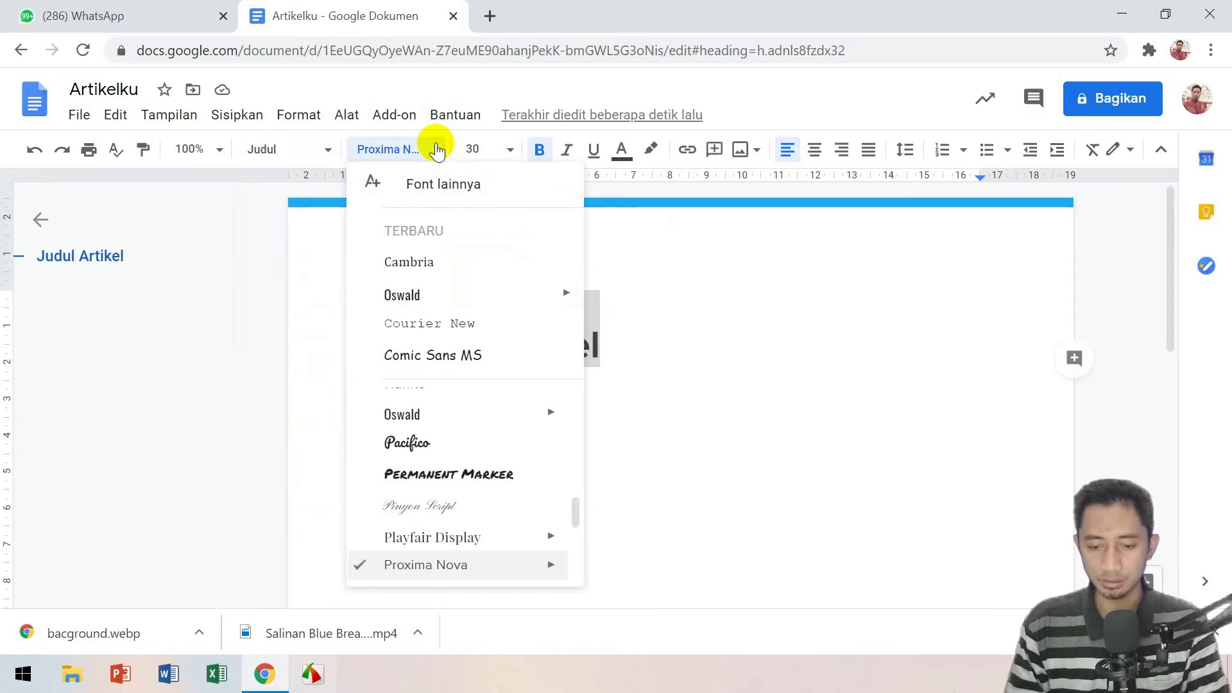
left_click(409, 264)
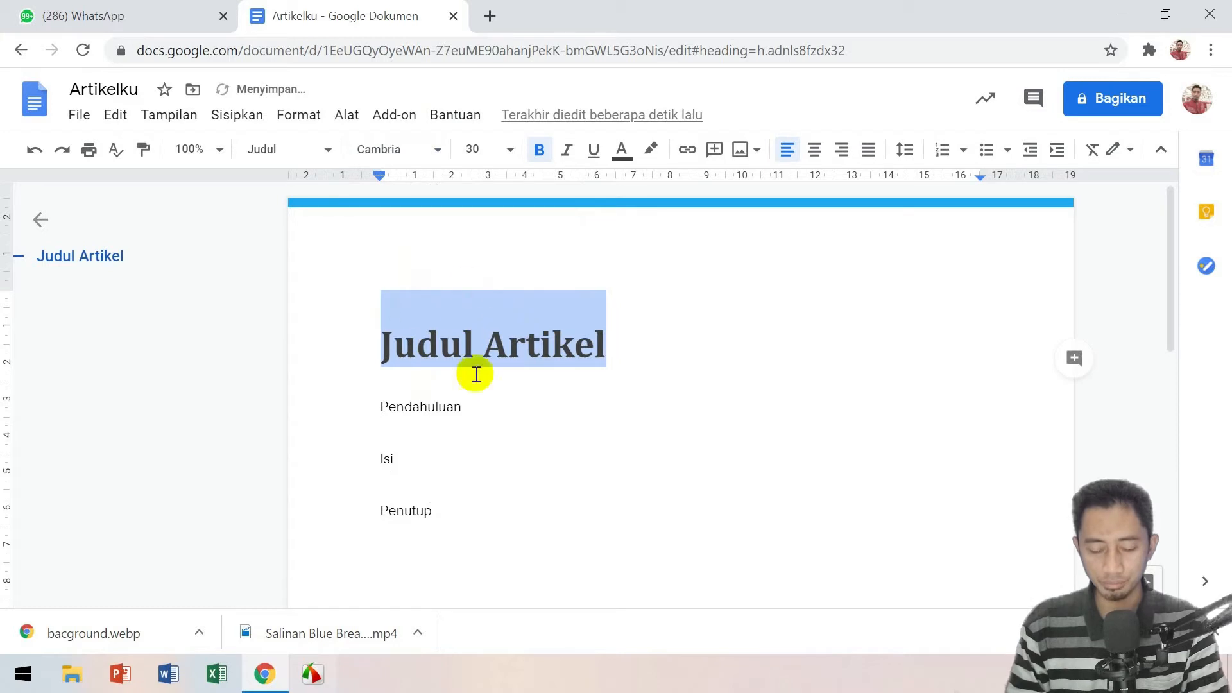
left_click(510, 152)
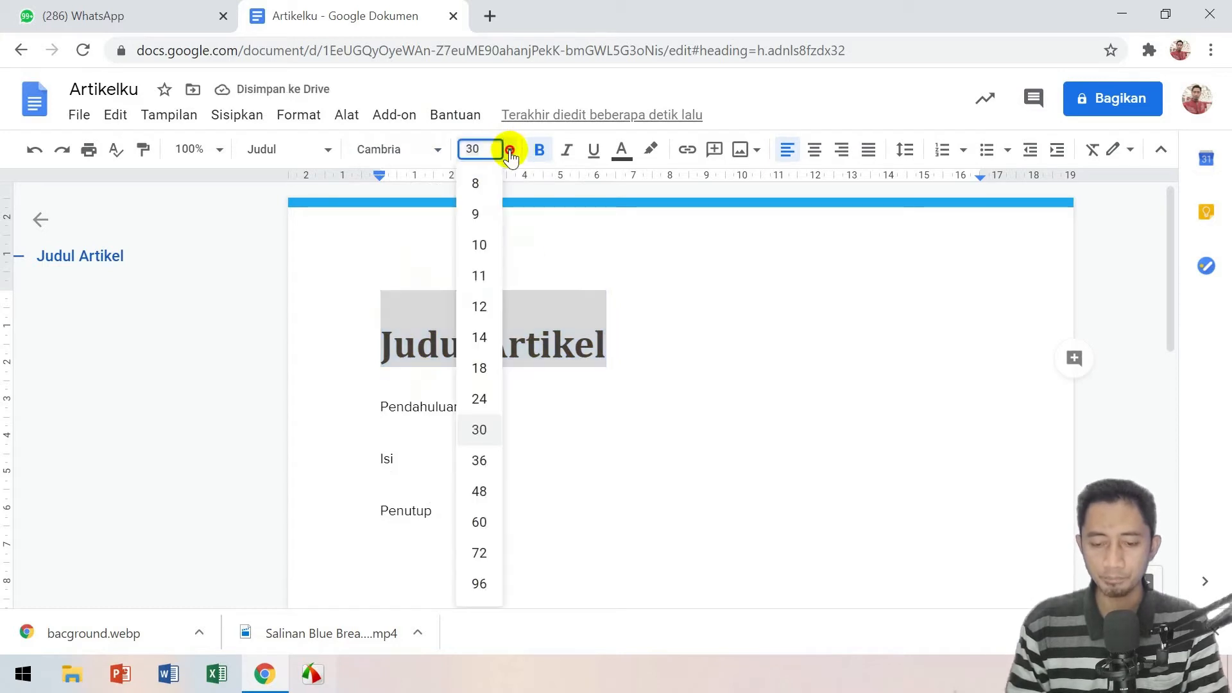
left_click(479, 337)
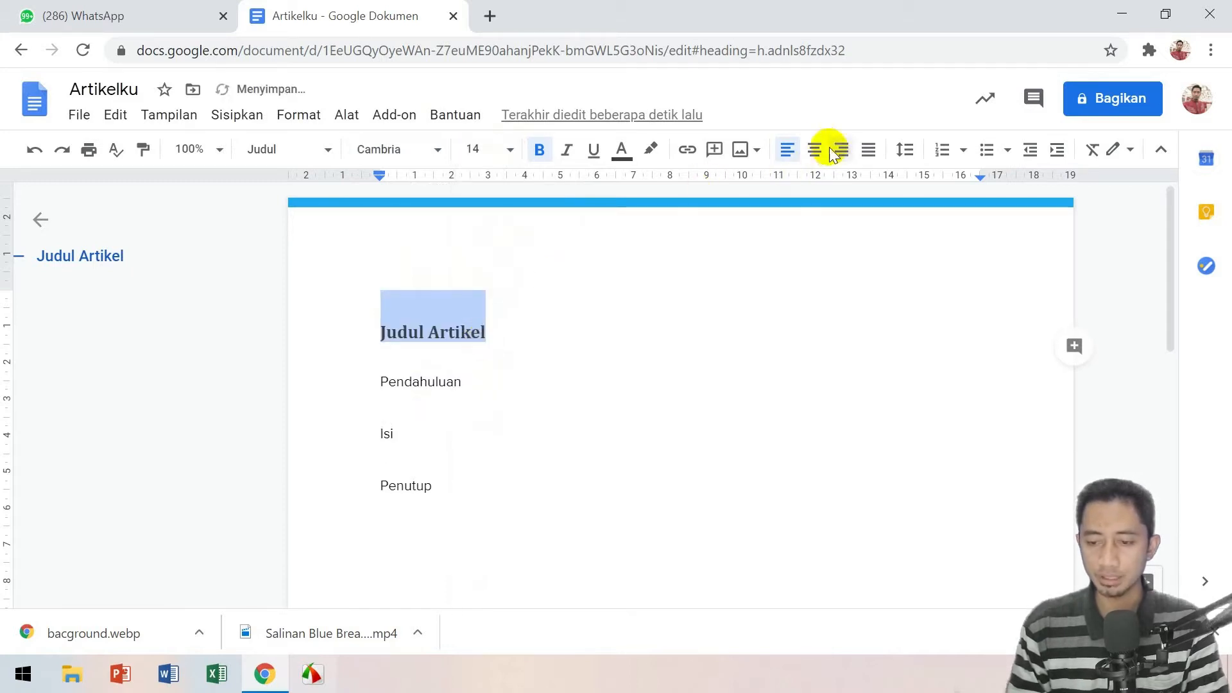
left_click(813, 150)
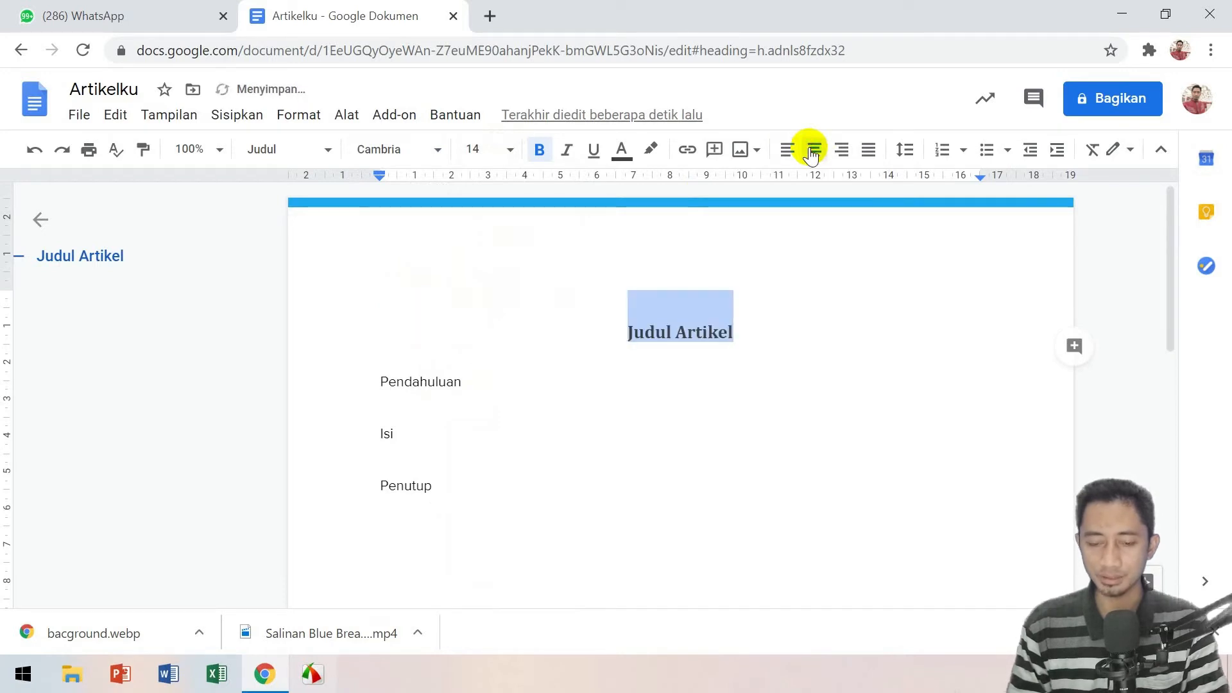
- Update the Judul paragraph style to match the formatting of the "Judul Artikel" title
left_click(327, 150)
mouse_move(324, 265)
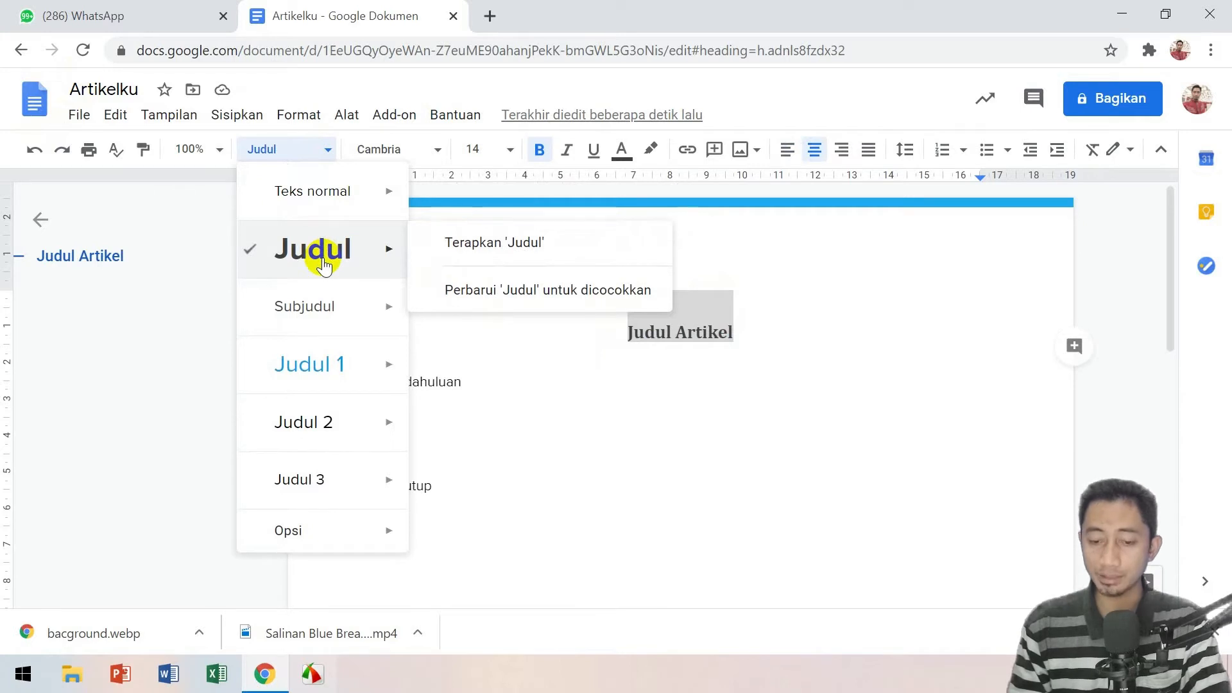
left_click(500, 295)
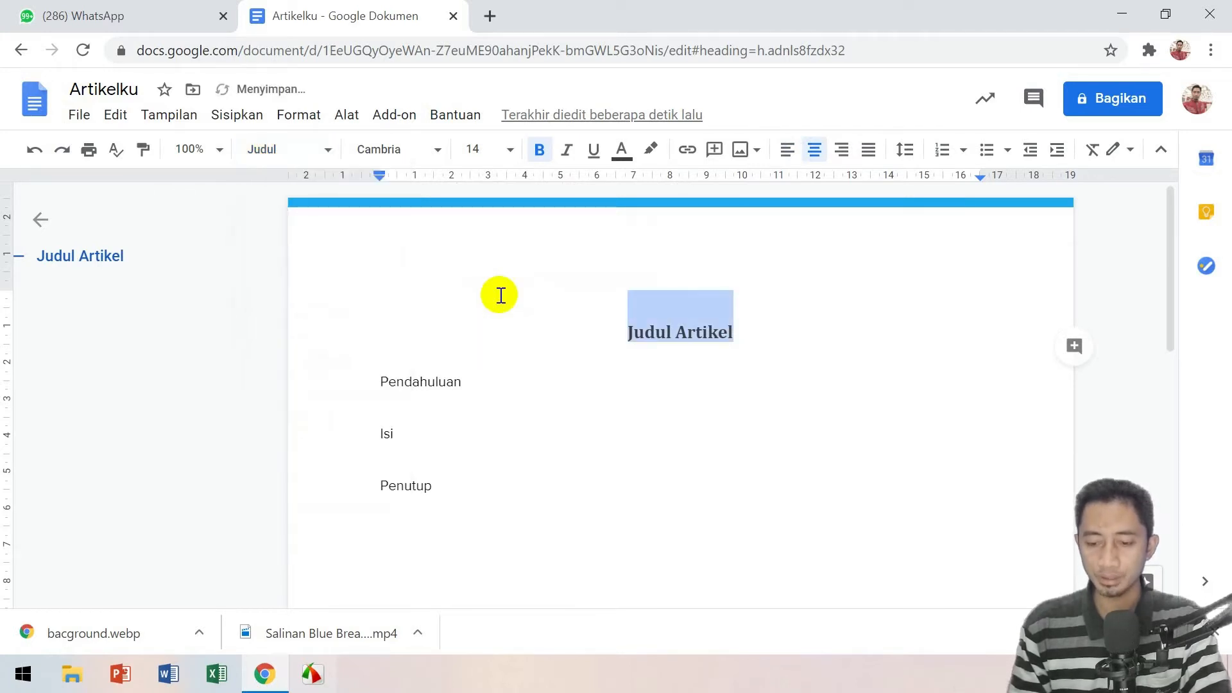
left_click(768, 342)
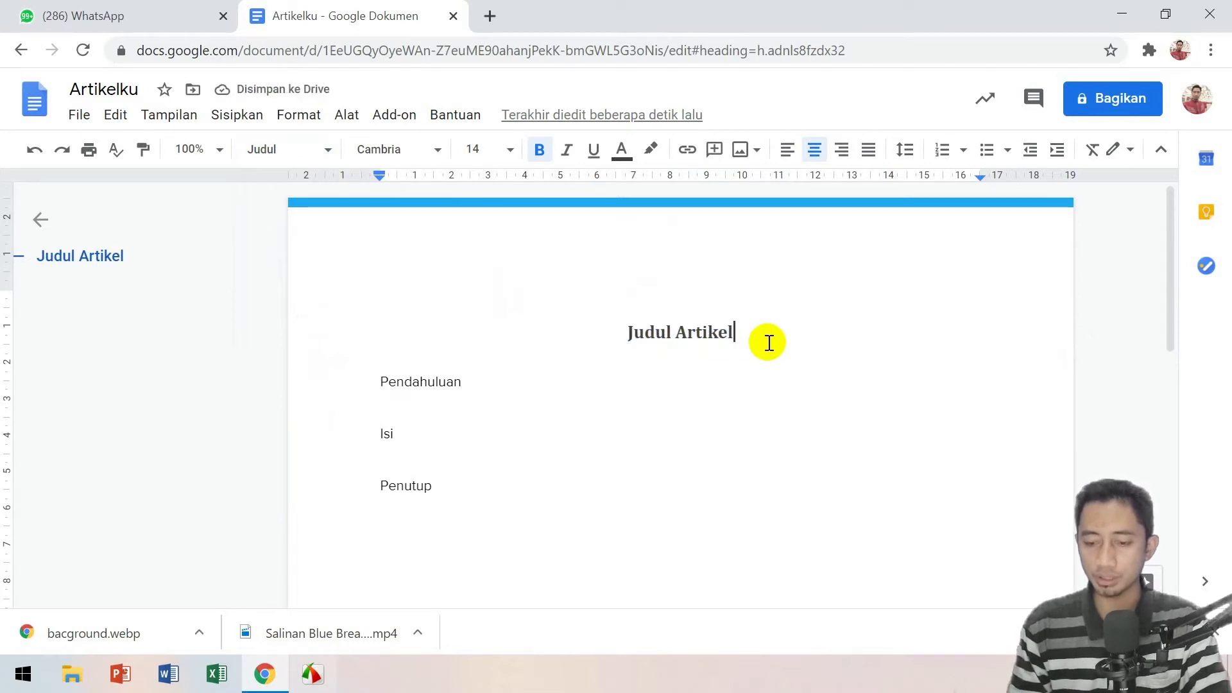
- Check how the Judul style appears in the list of paragraph styles for the article title
left_click_drag(733, 338, 594, 333)
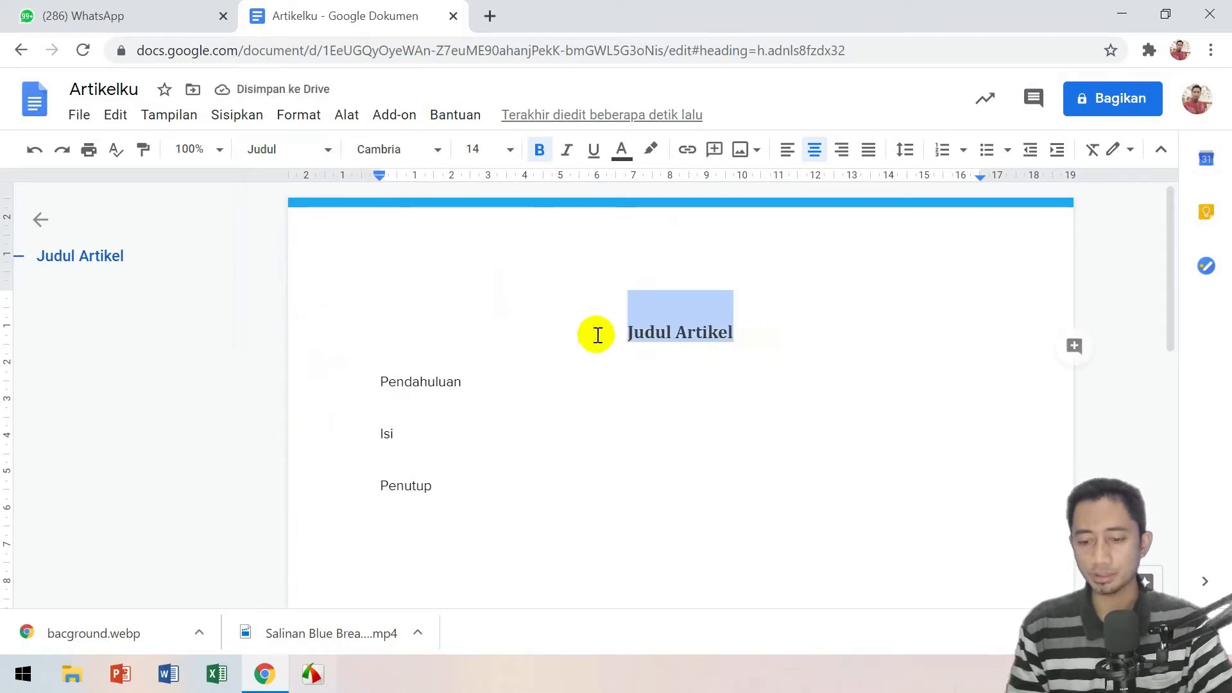
left_click(330, 151)
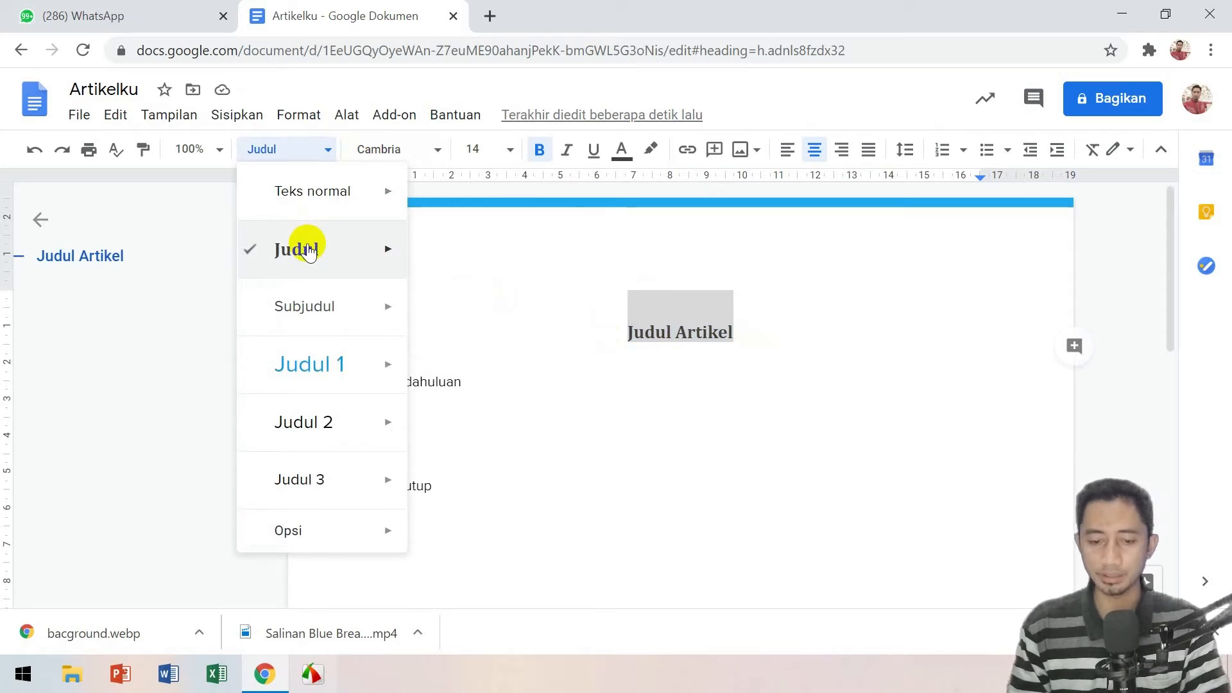
left_click_drag(729, 377, 750, 335)
left_click(736, 332)
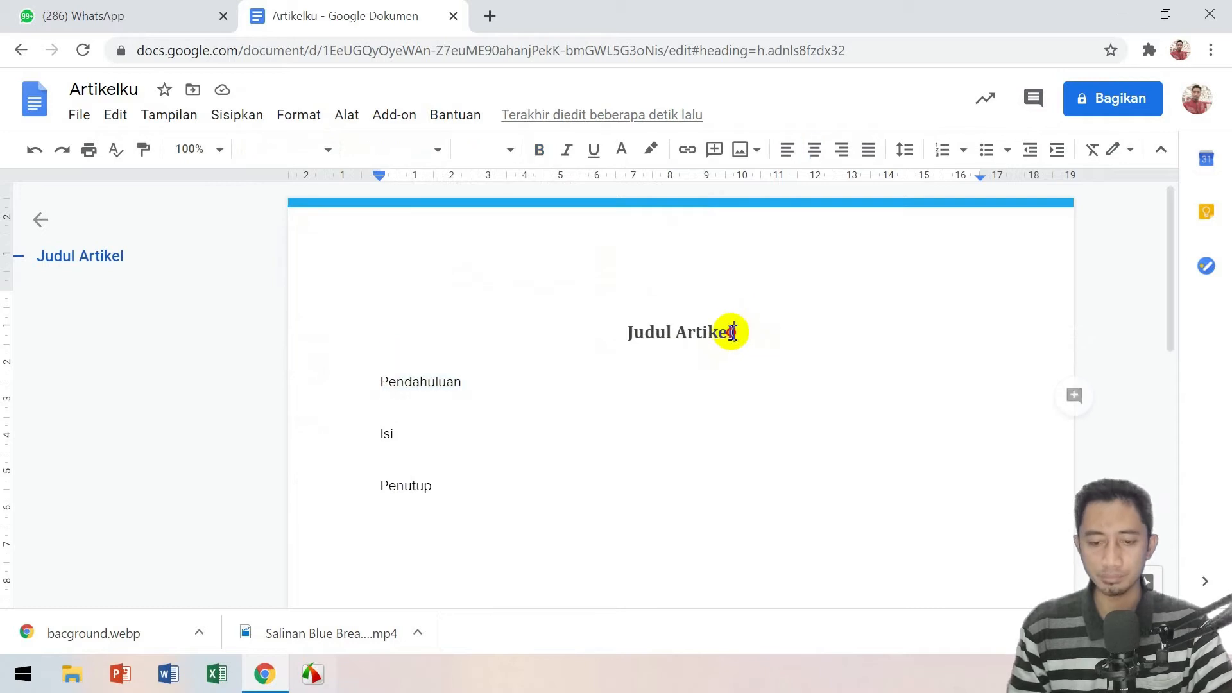
left_click_drag(742, 330, 627, 333)
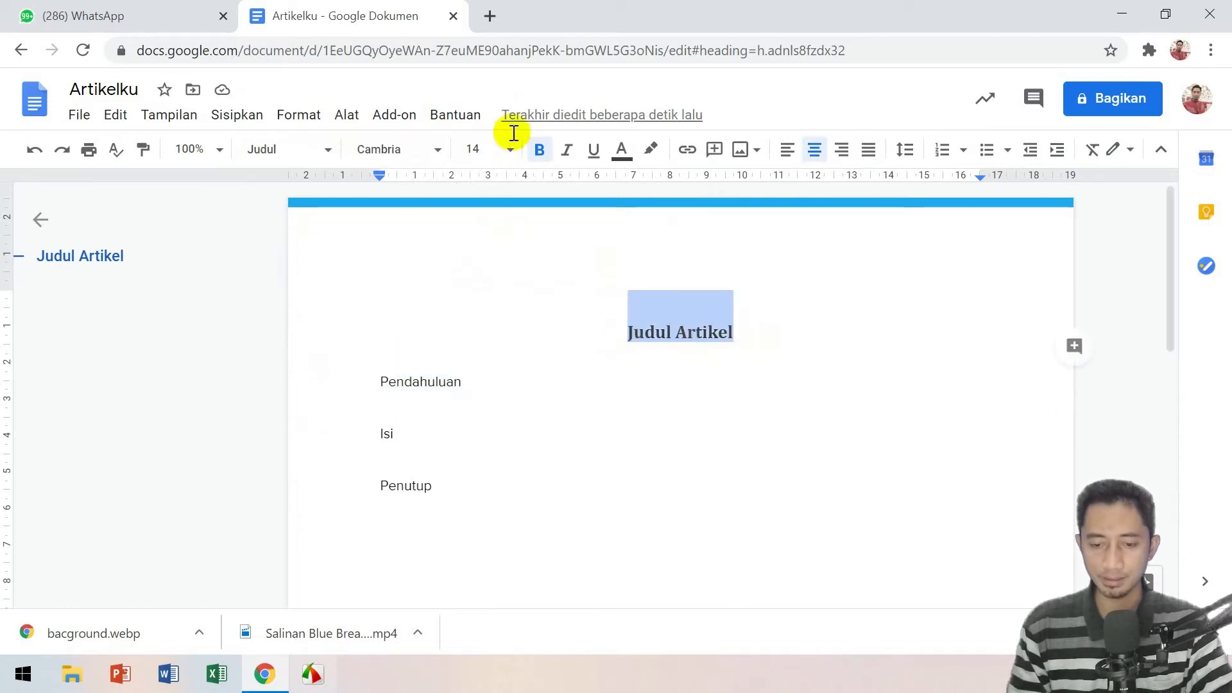
- Apply the Subjudul paragraph style to the Pendahuluan, Isi and Penutup lines
left_click(543, 426)
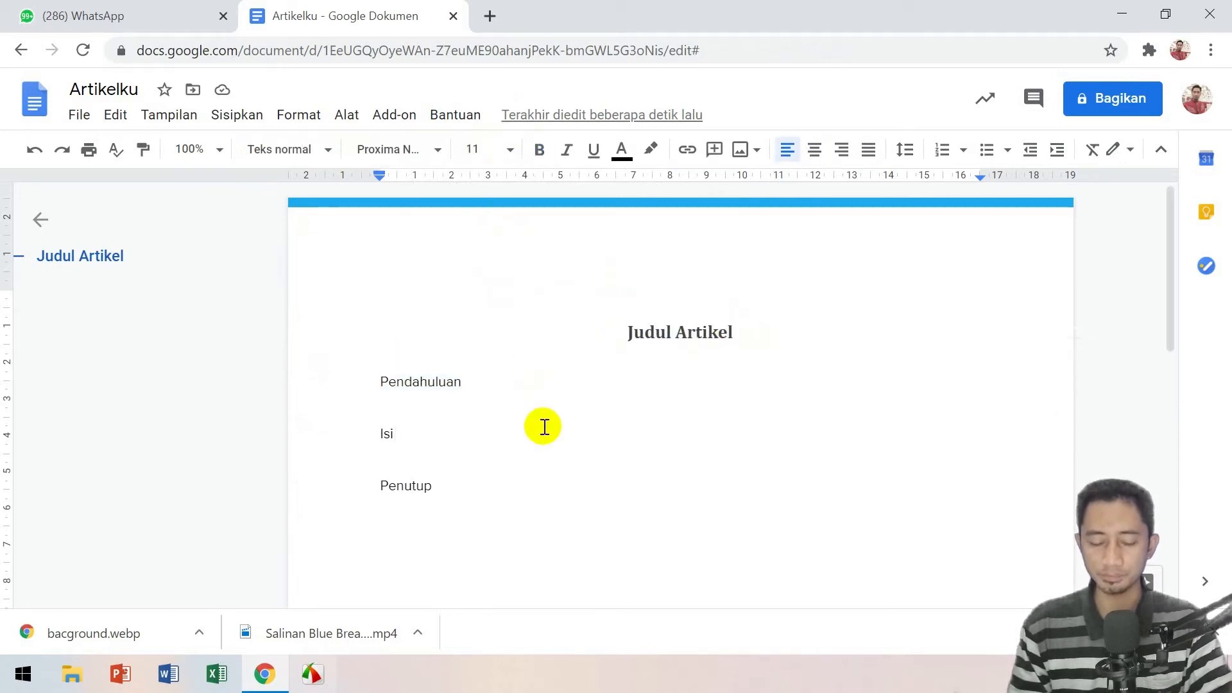
key("ctrl+a")
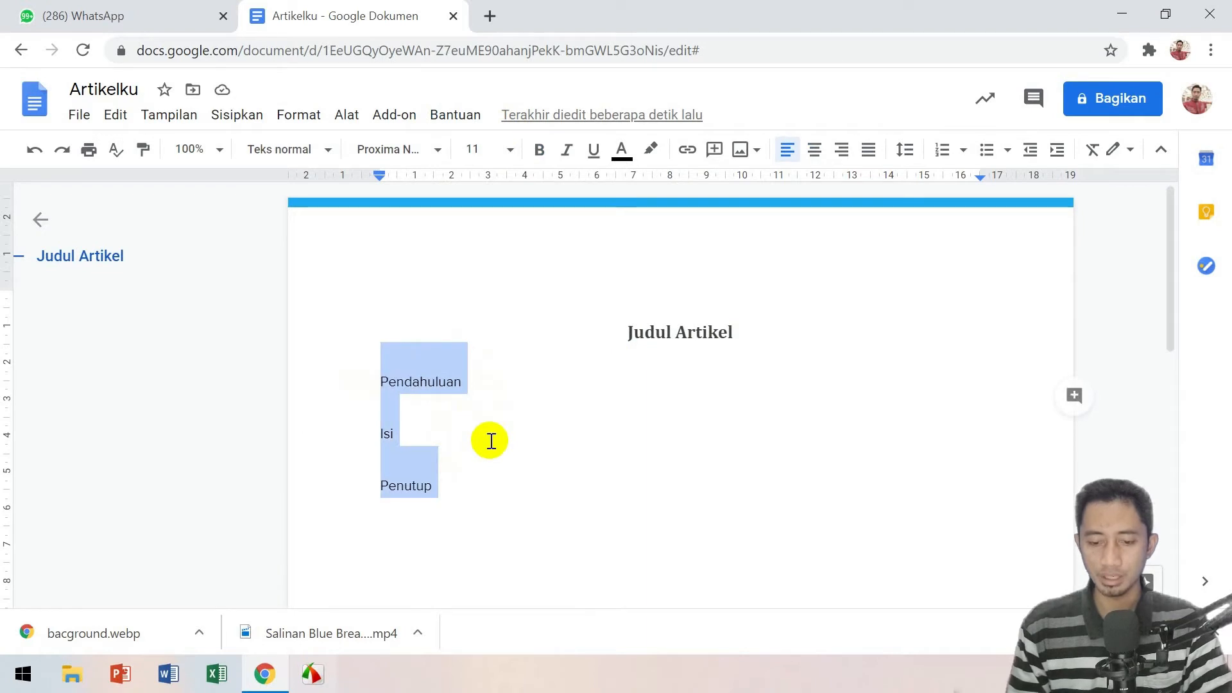
left_click(379, 388)
left_click_drag(440, 487, 367, 383)
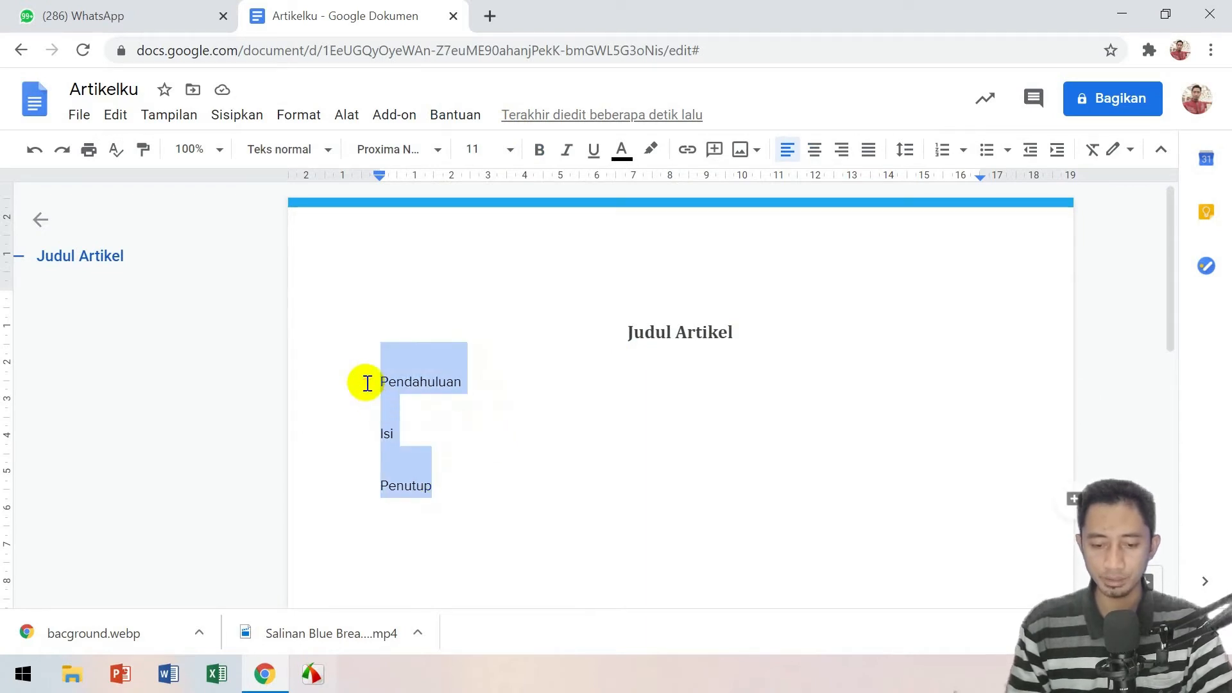
left_click(328, 151)
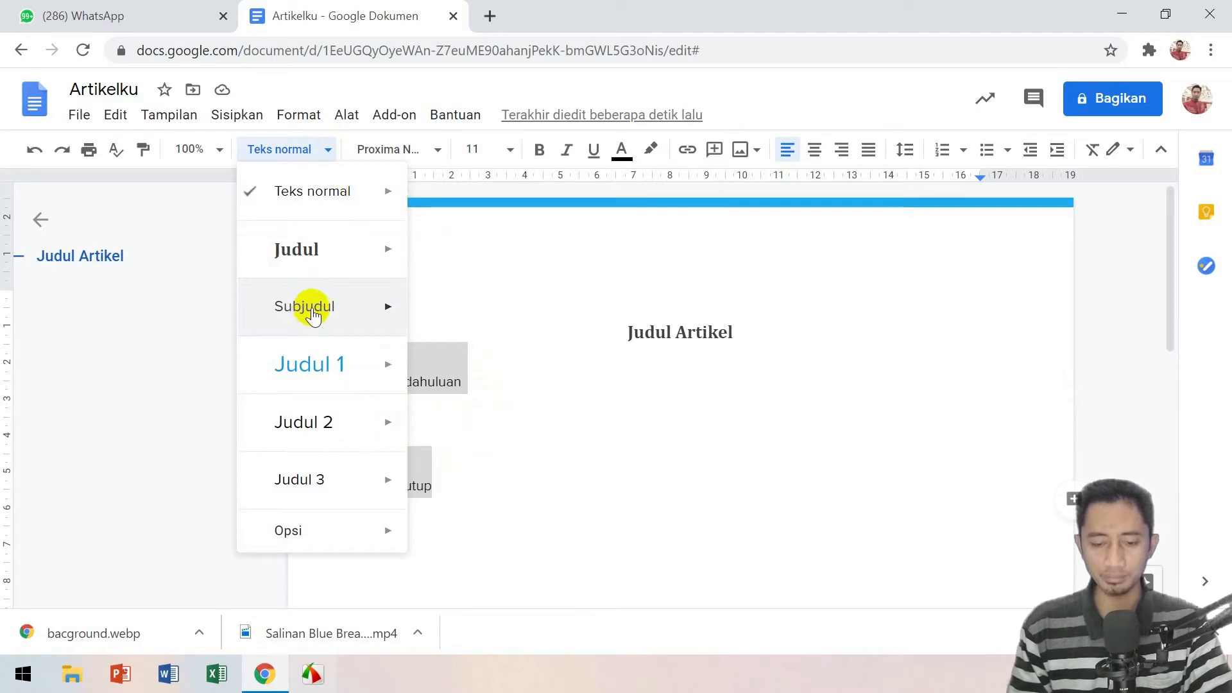
left_click(313, 308)
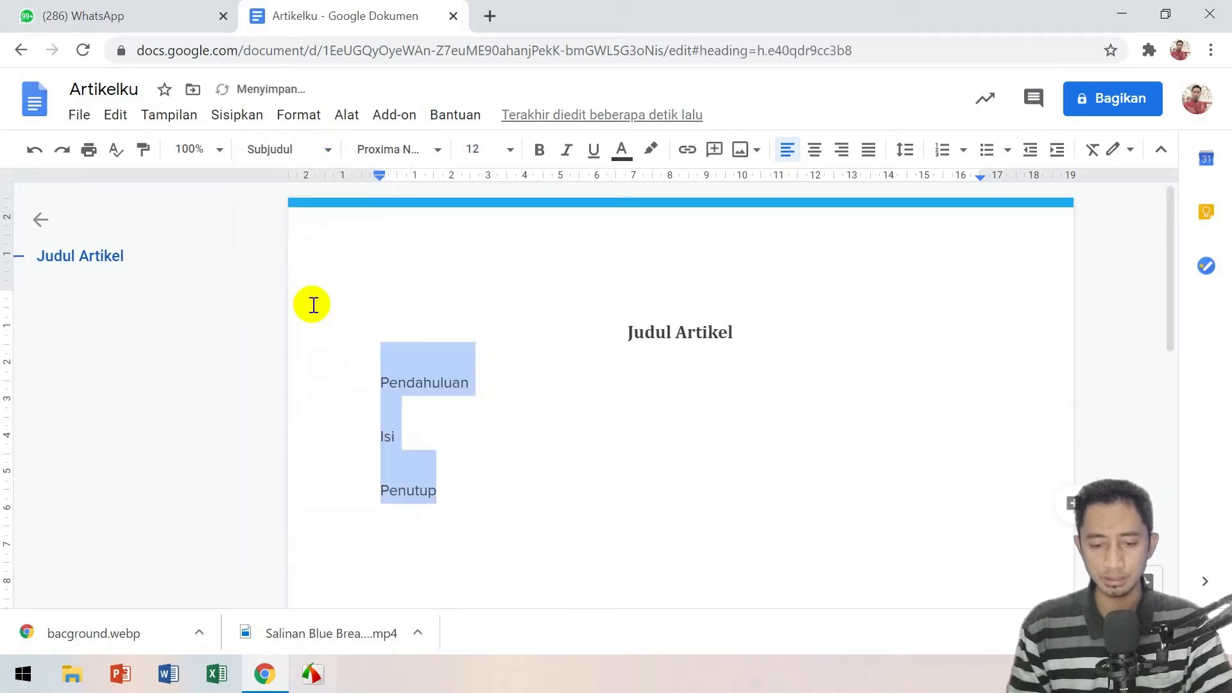
- Set the three section headings in Cambria and update the Subjudul paragraph style to match them
left_click(436, 152)
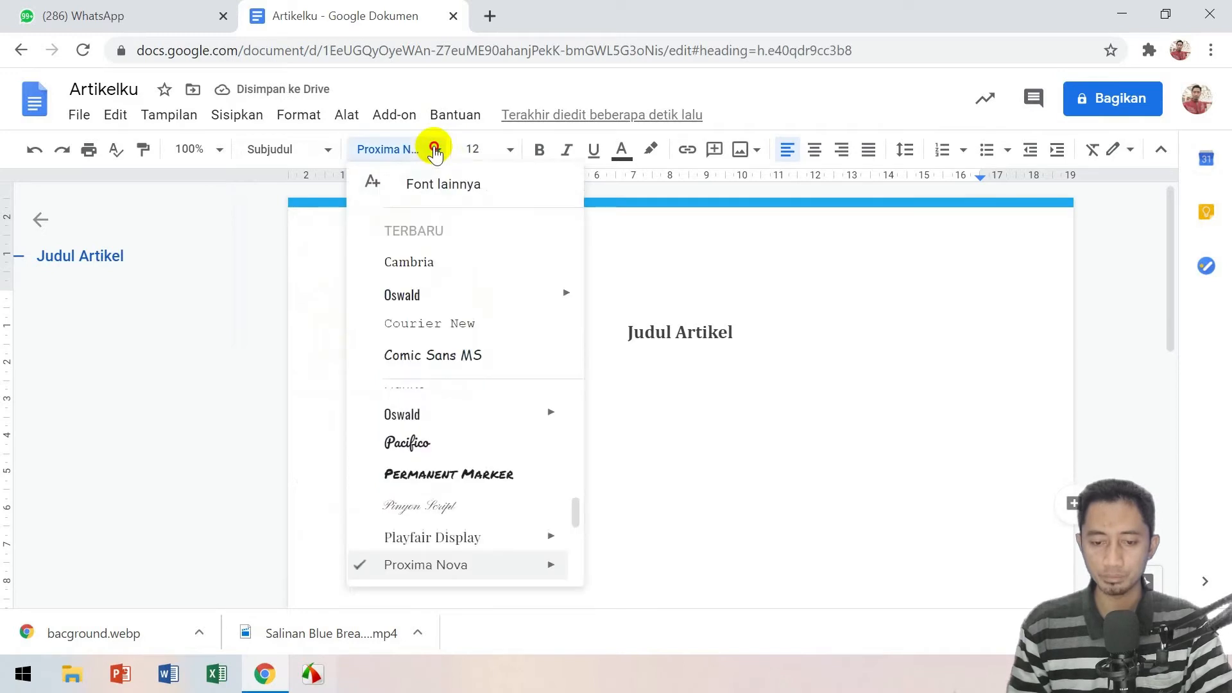
left_click(406, 270)
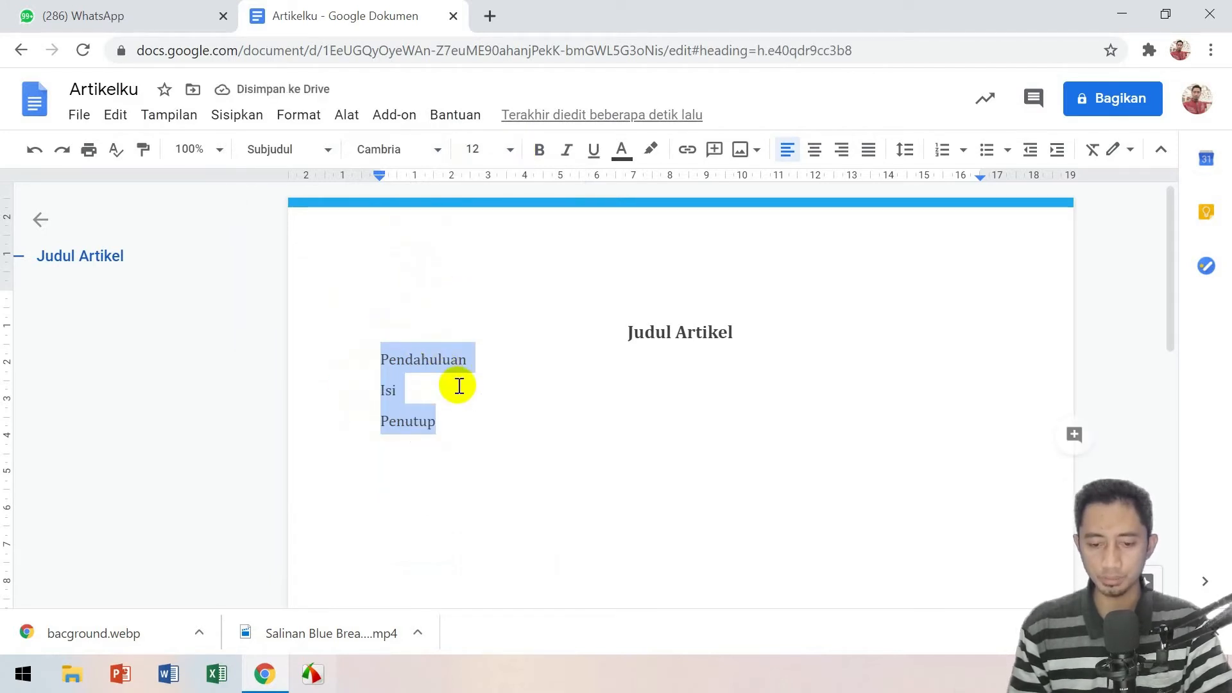
left_click(289, 149)
mouse_move(335, 302)
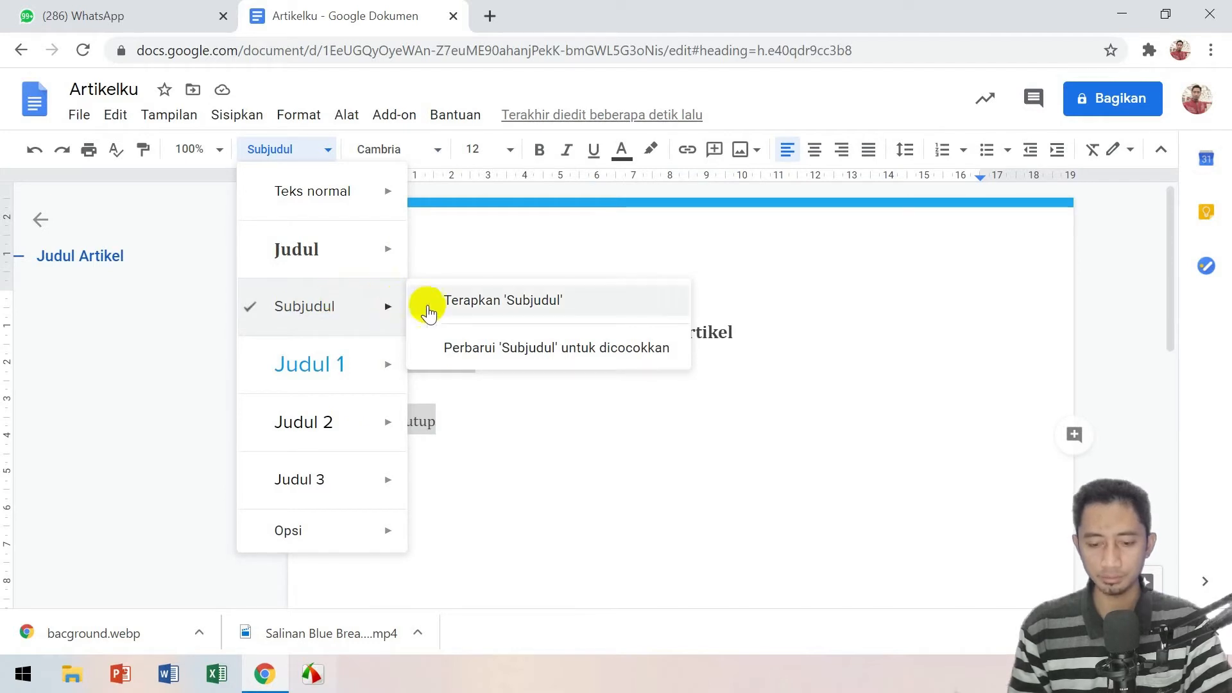
left_click(477, 360)
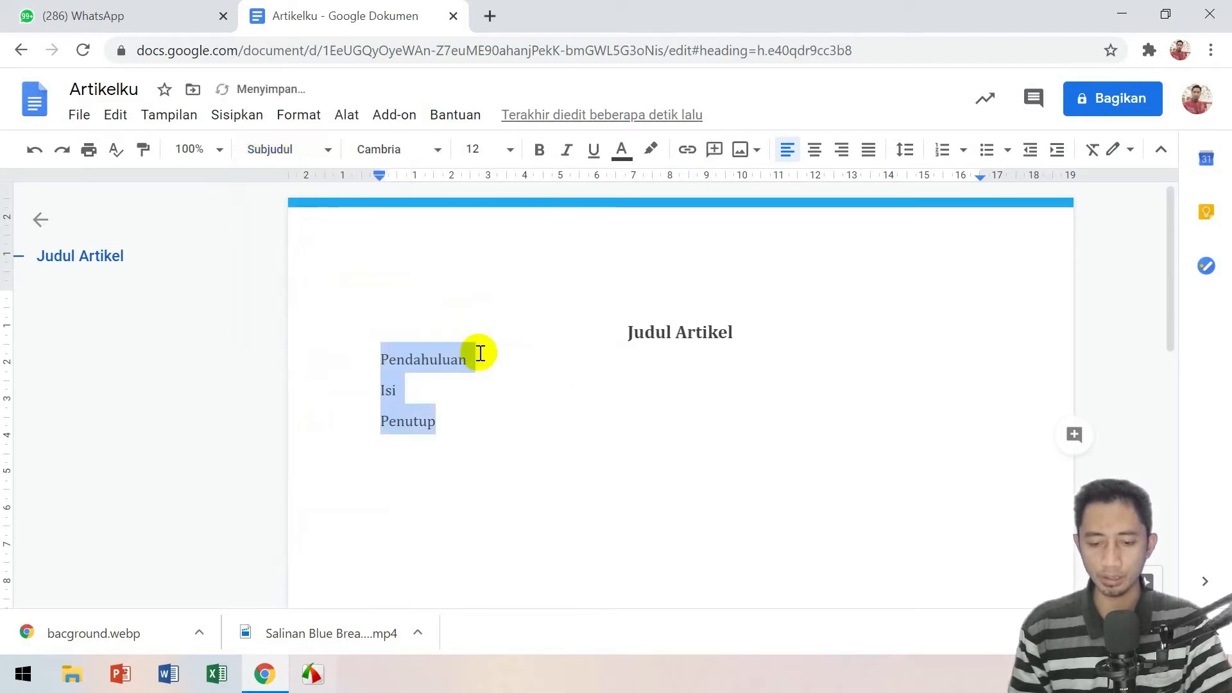
- Add a new line reading "Kesimpulan" below the Penutup heading
left_click(446, 429)
key("Return")
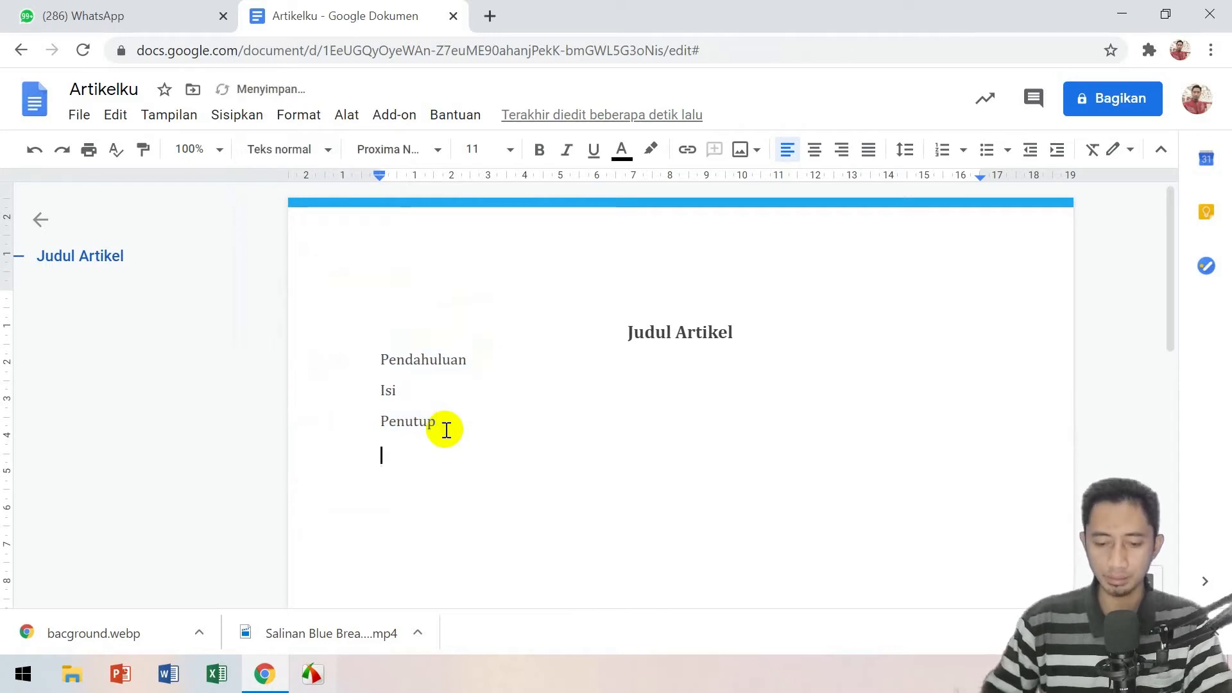
type("Kes")
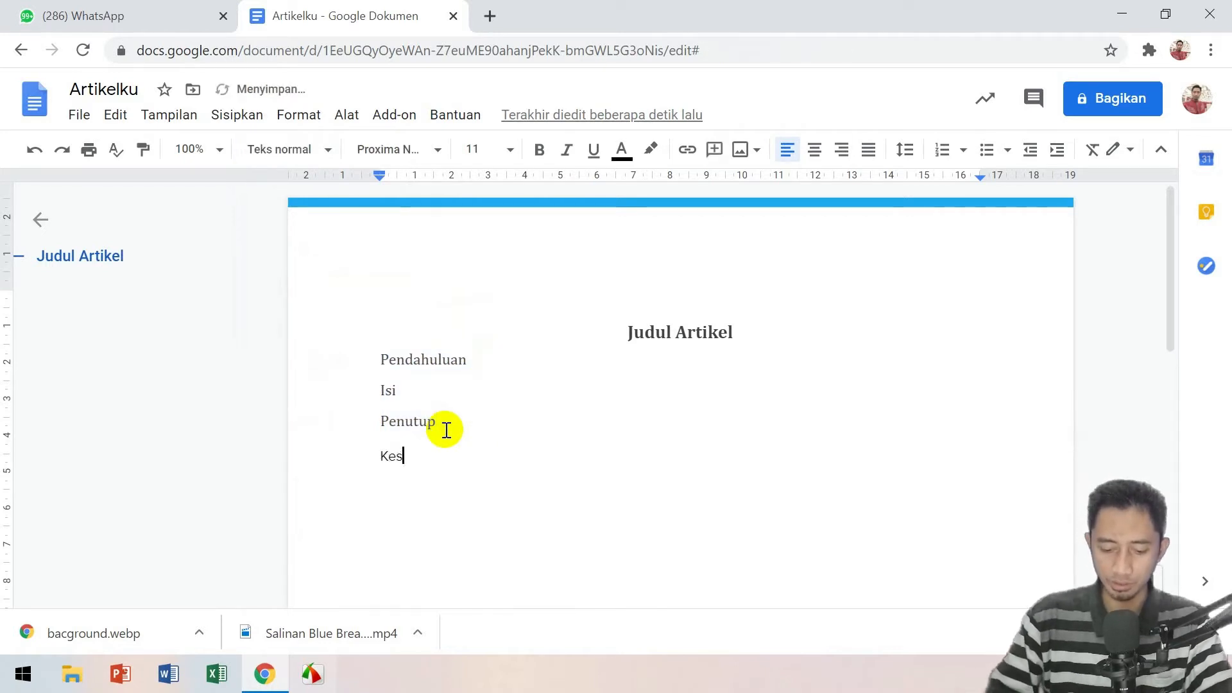
type("impulan")
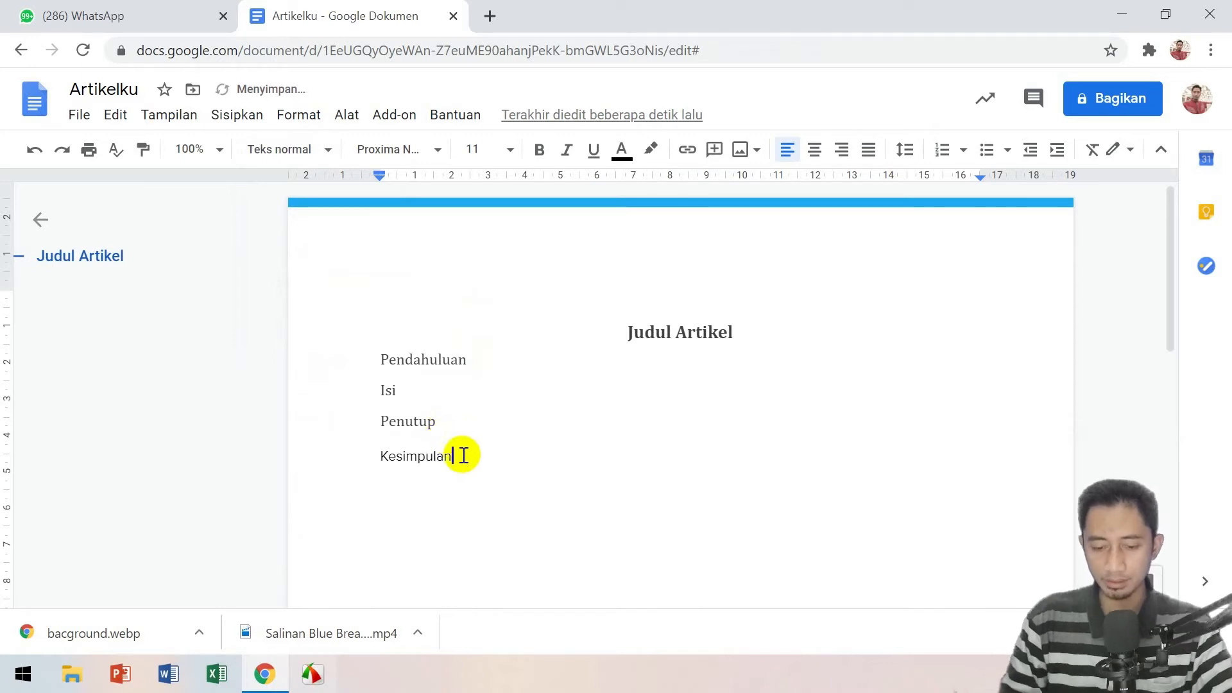
- Apply the Subjudul paragraph style to the "Kesimpulan" line
left_click_drag(462, 454, 363, 462)
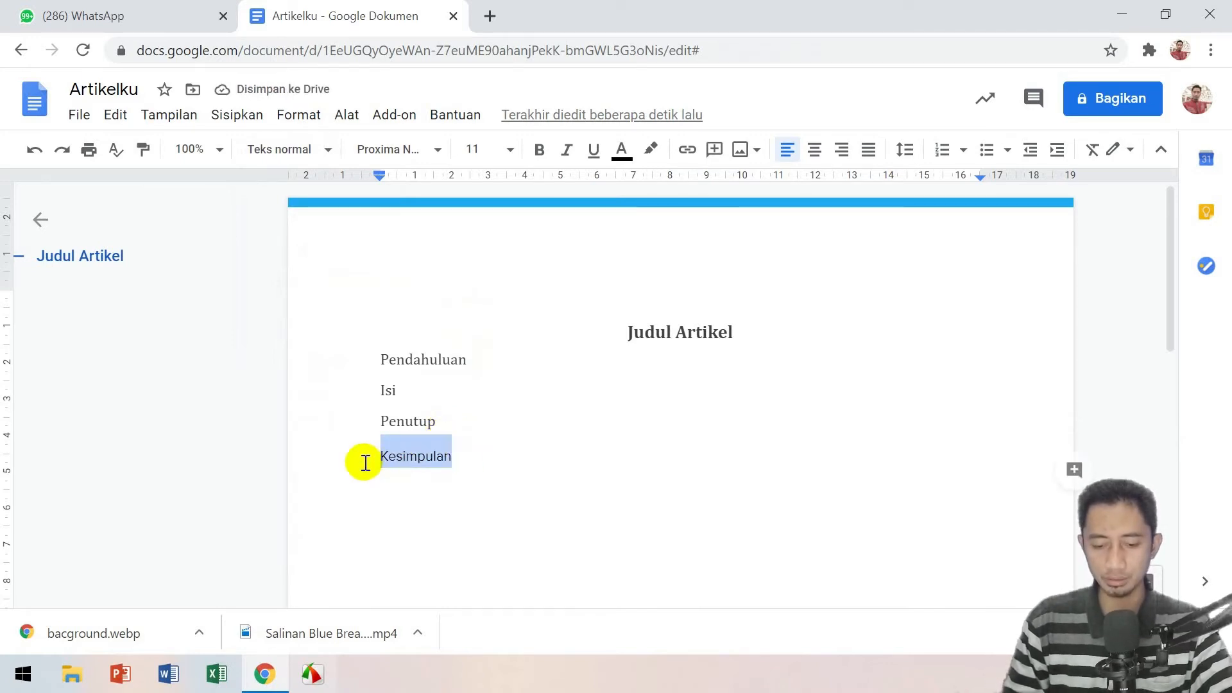
left_click(328, 150)
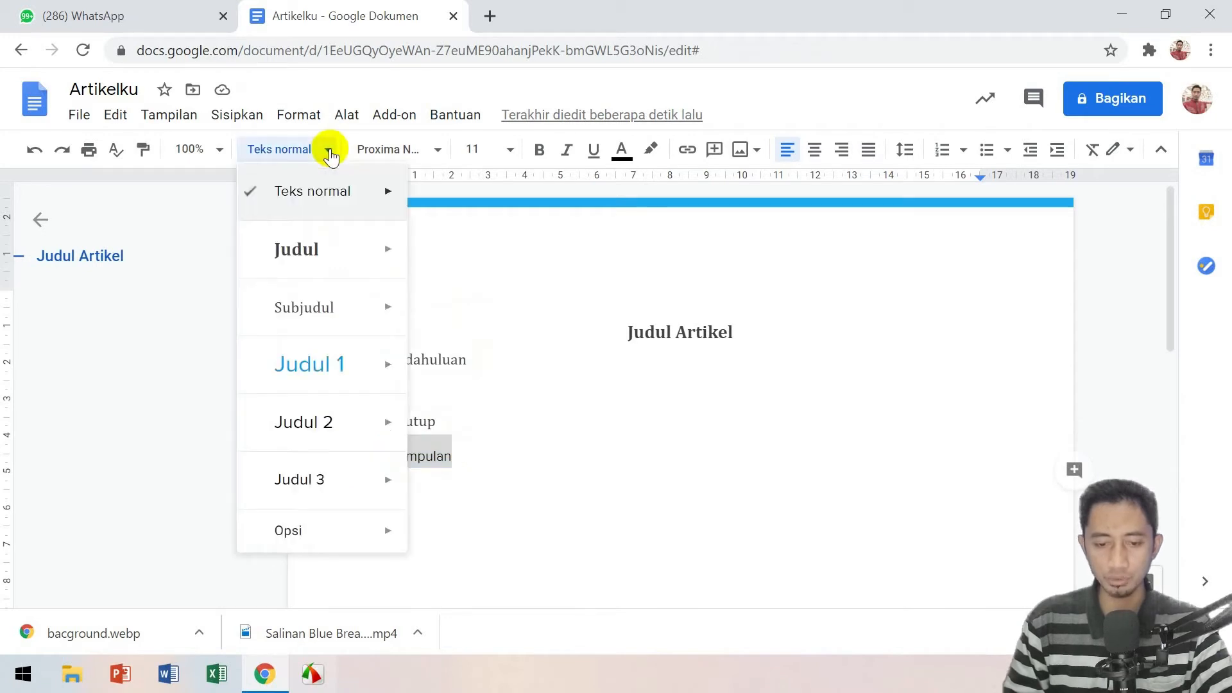
left_click(304, 303)
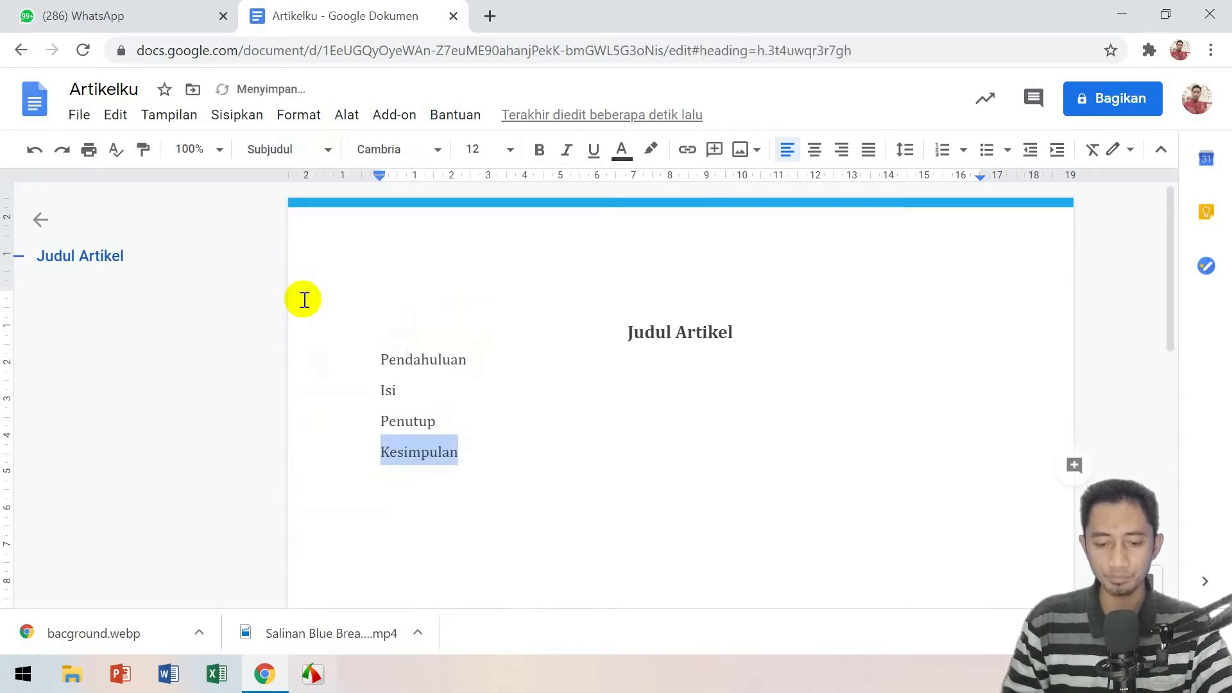
left_click(462, 332)
left_click_drag(459, 452, 371, 451)
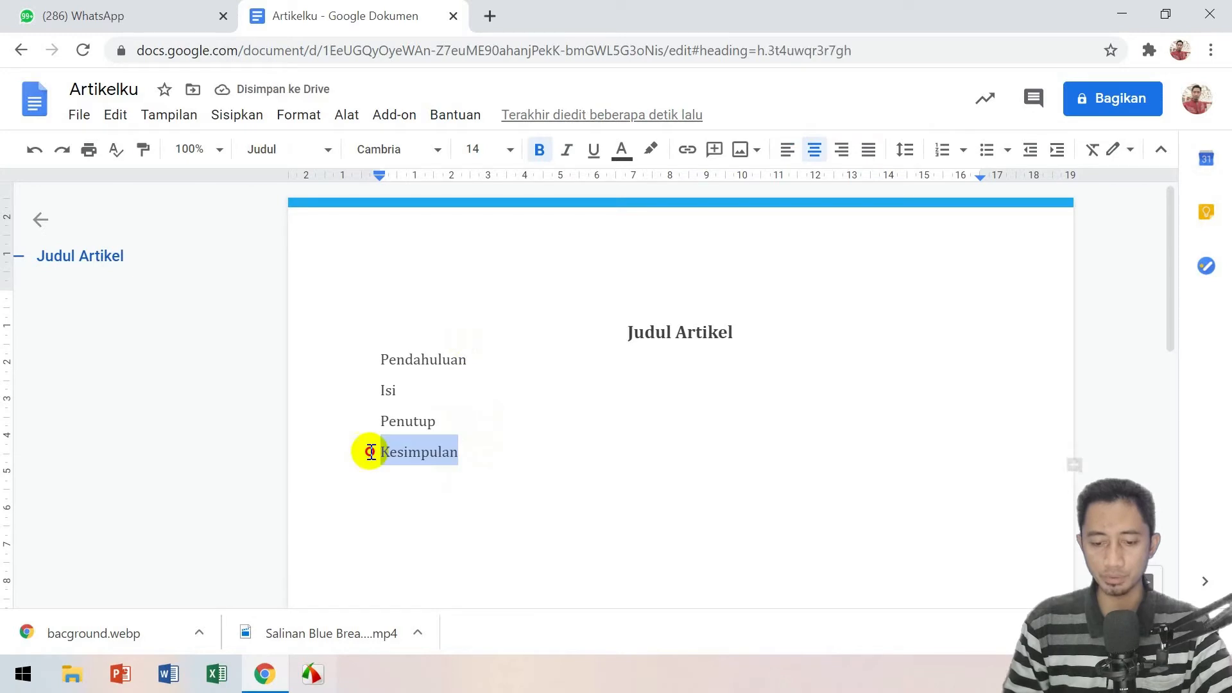
left_click(489, 429)
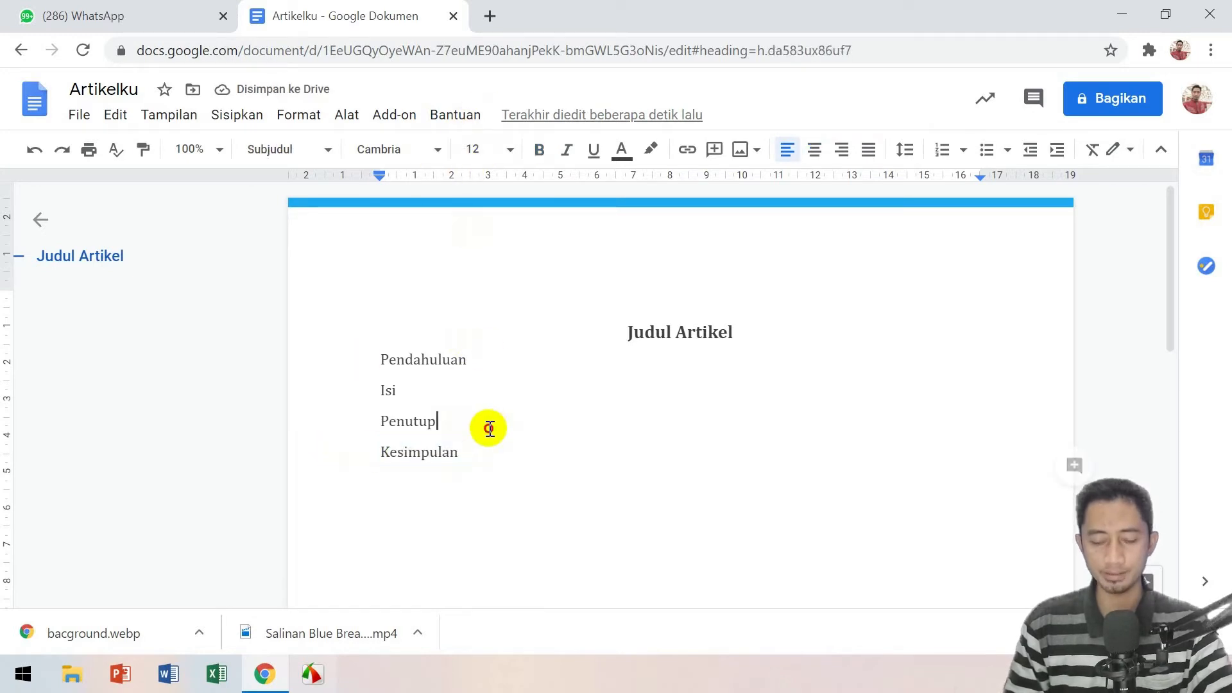
left_click(469, 536)
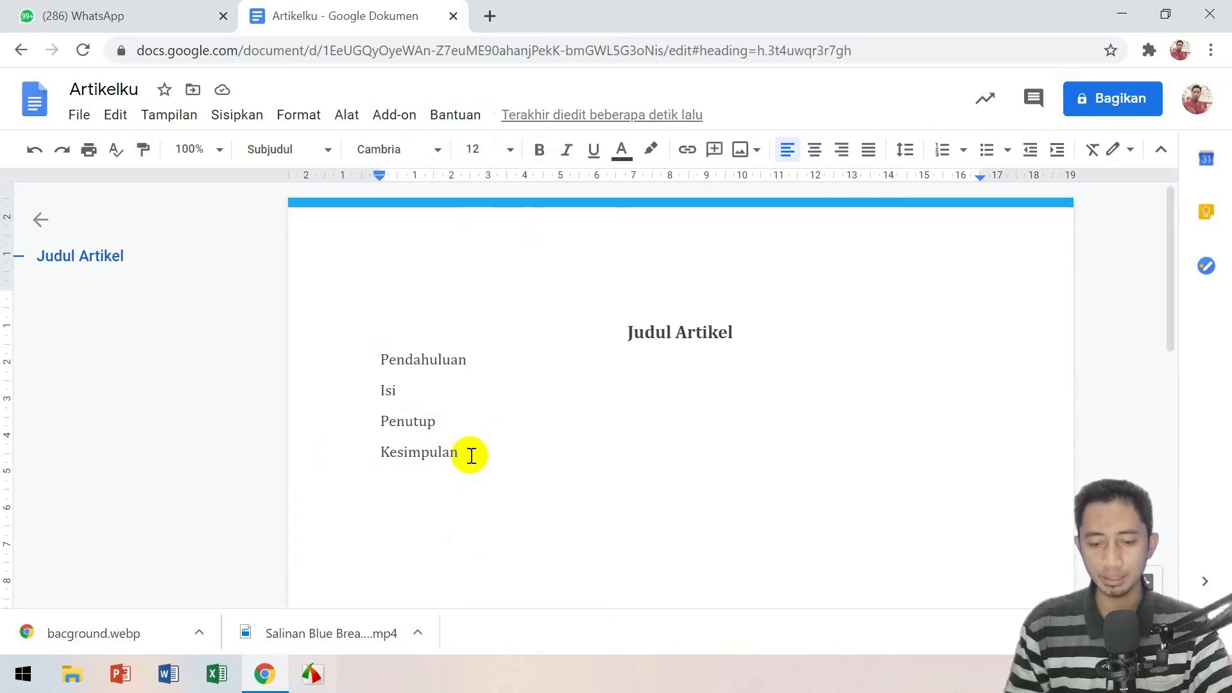
- Make the four section headings from Pendahuluan to Kesimpulan bold and update the Subjudul paragraph style to match
left_click_drag(468, 455, 369, 357)
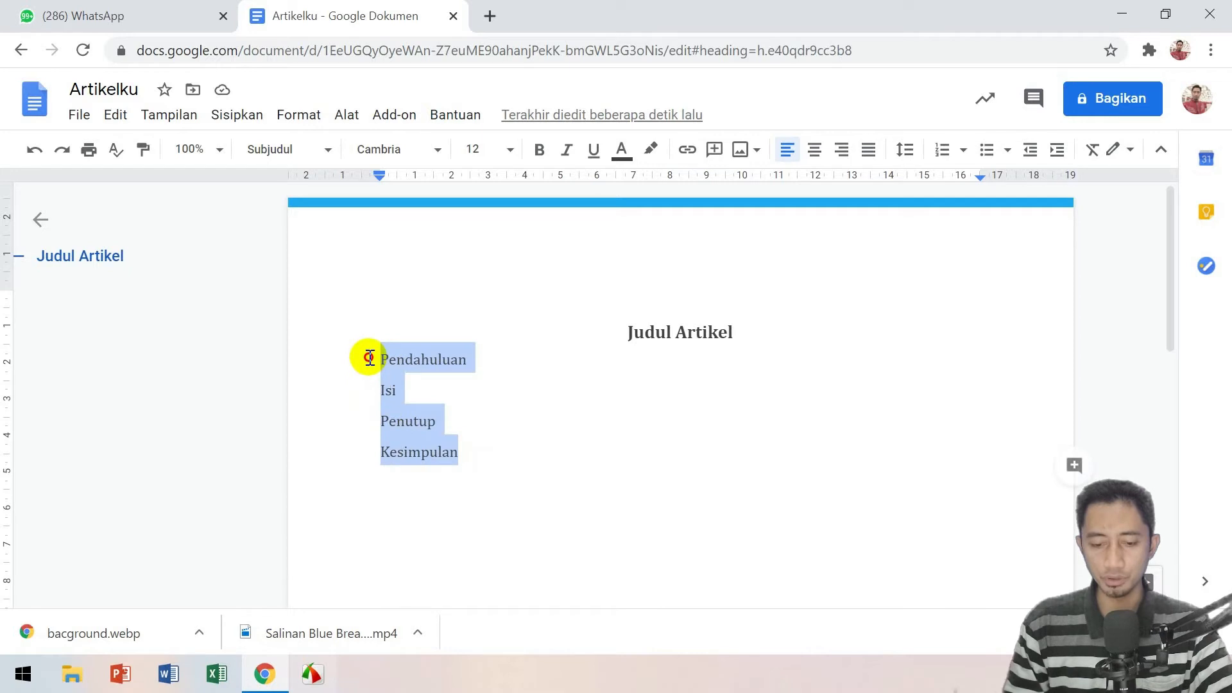
left_click(539, 151)
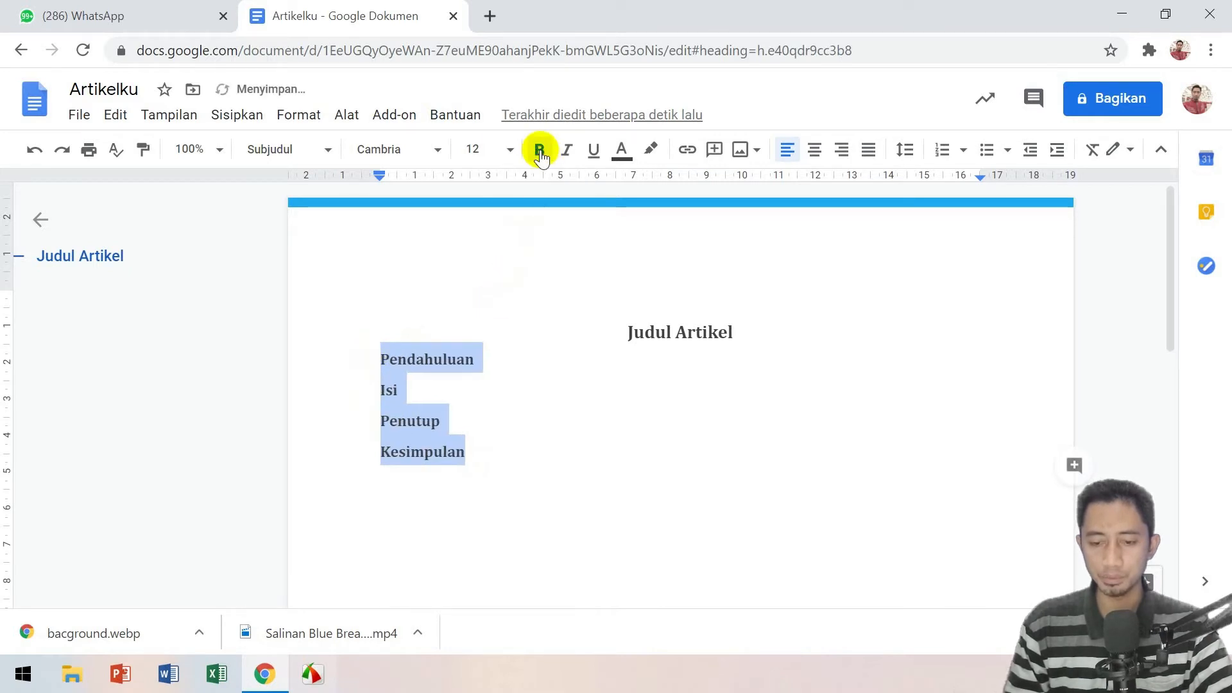
left_click(328, 152)
mouse_move(329, 321)
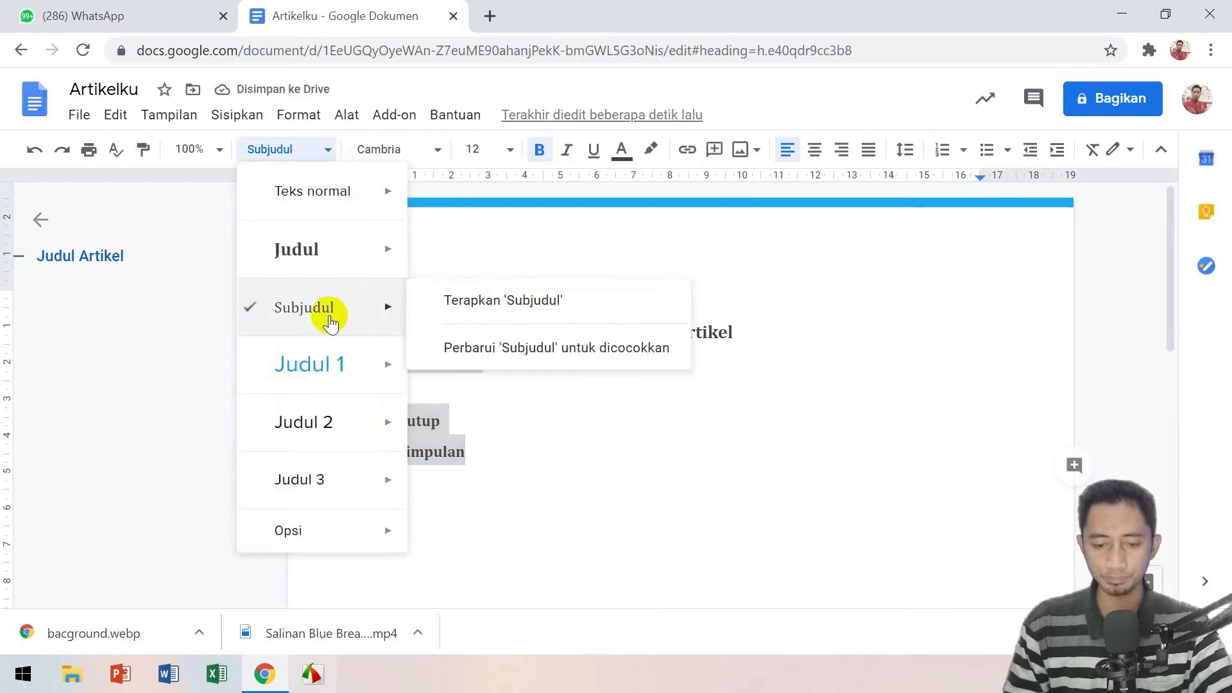
left_click(500, 360)
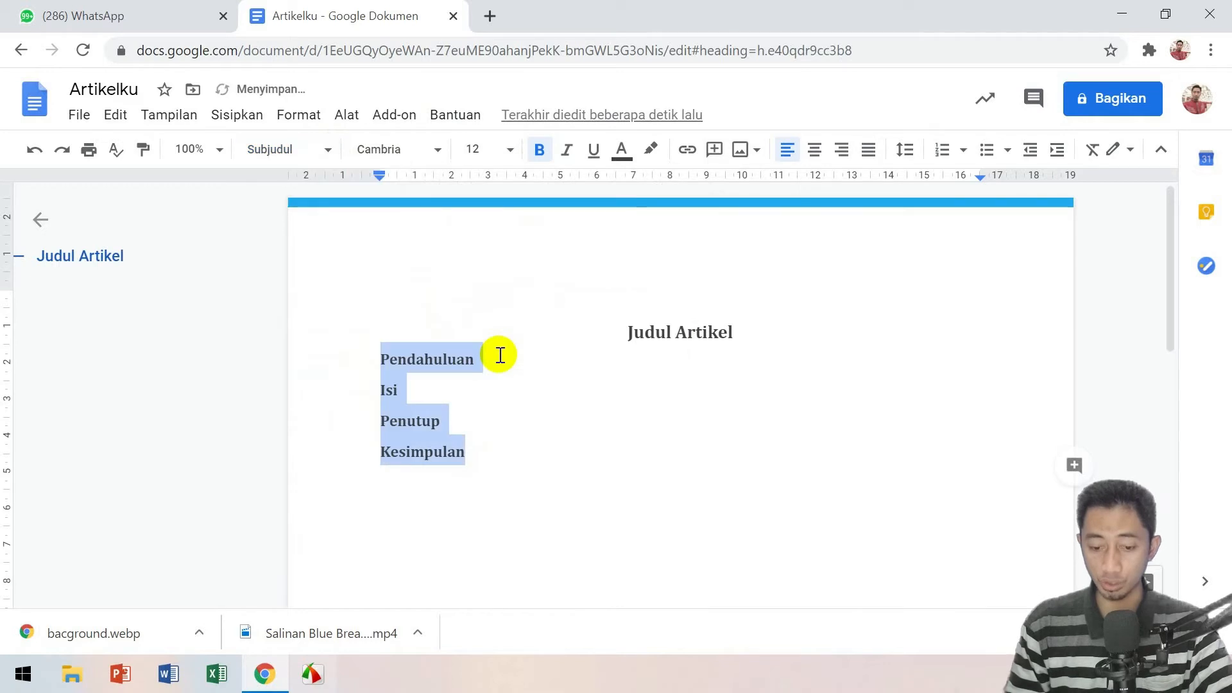
left_click(502, 485)
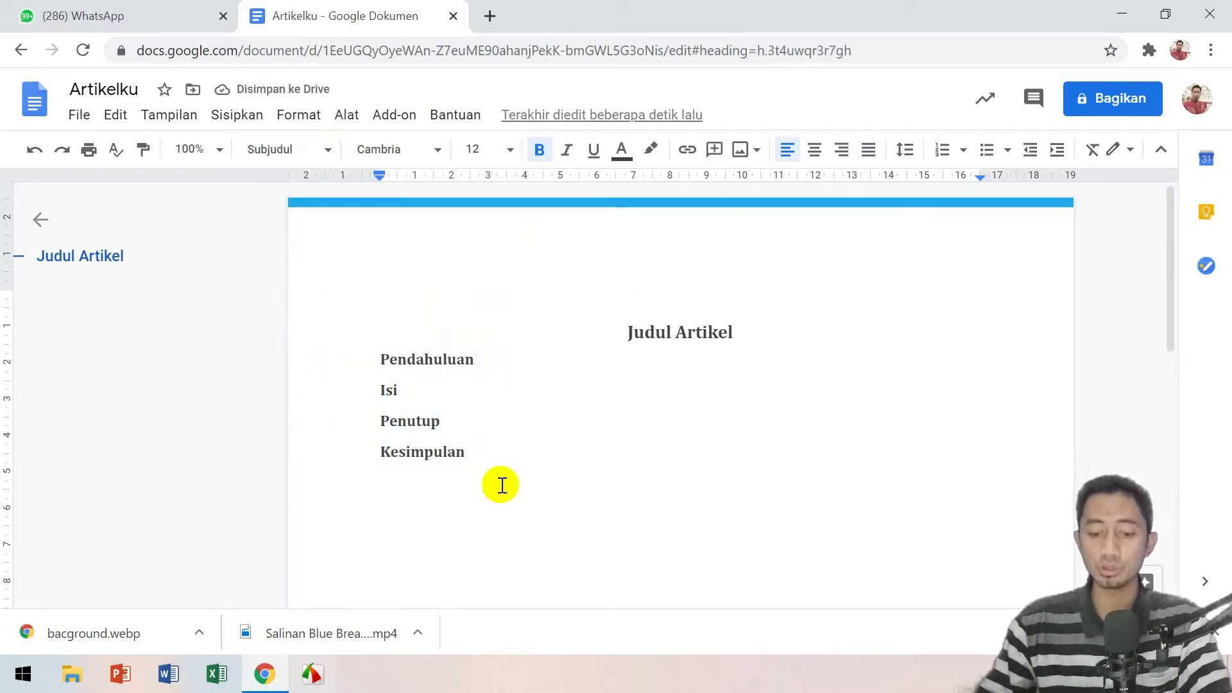
left_click_drag(479, 456, 351, 448)
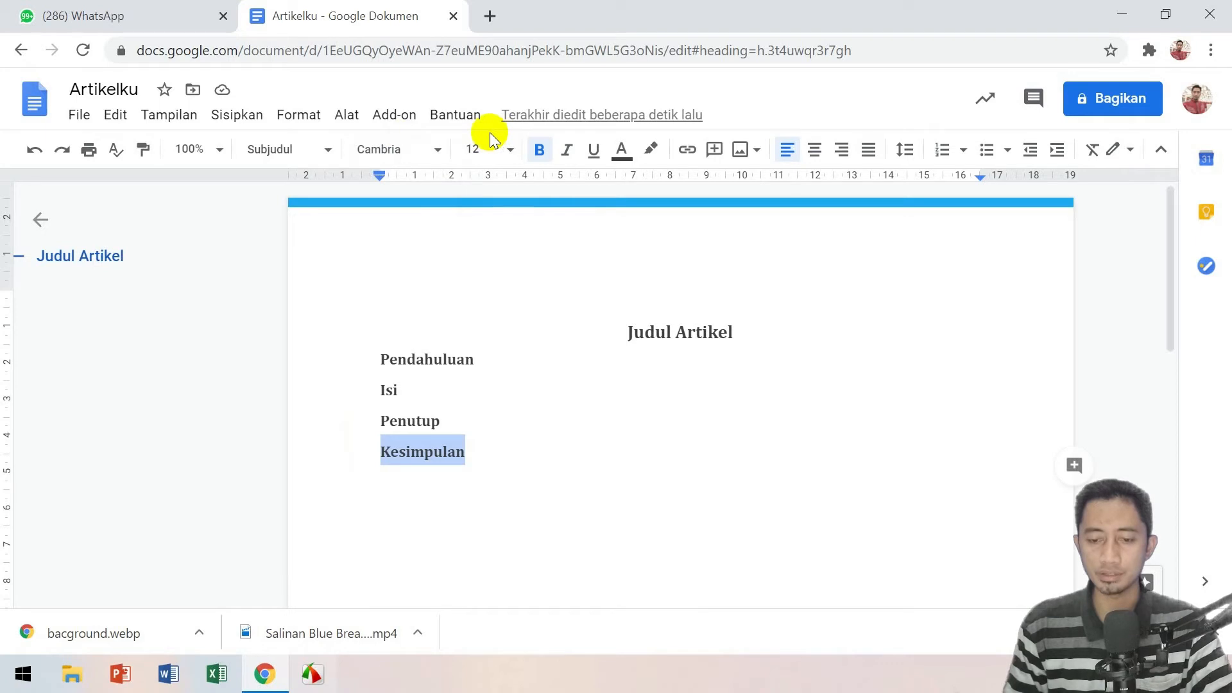
left_click(517, 461)
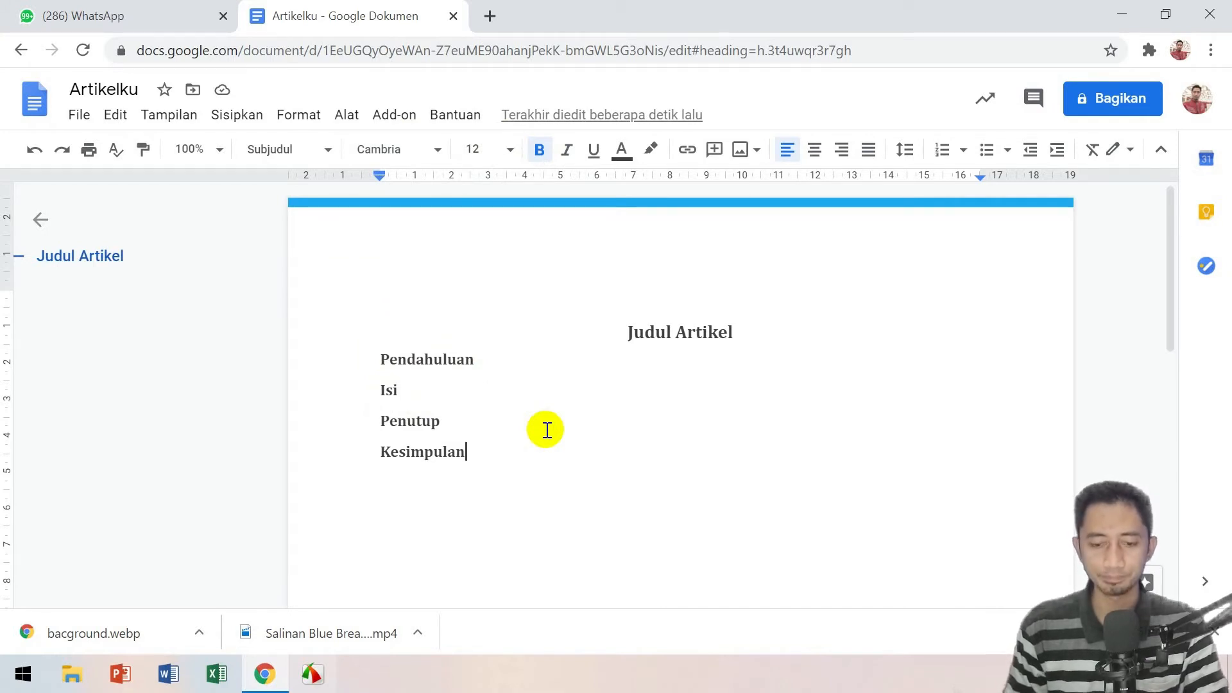
- Insert a body line reading "Input teks..." below the Pendahuluan heading
left_click(498, 358)
key("Return")
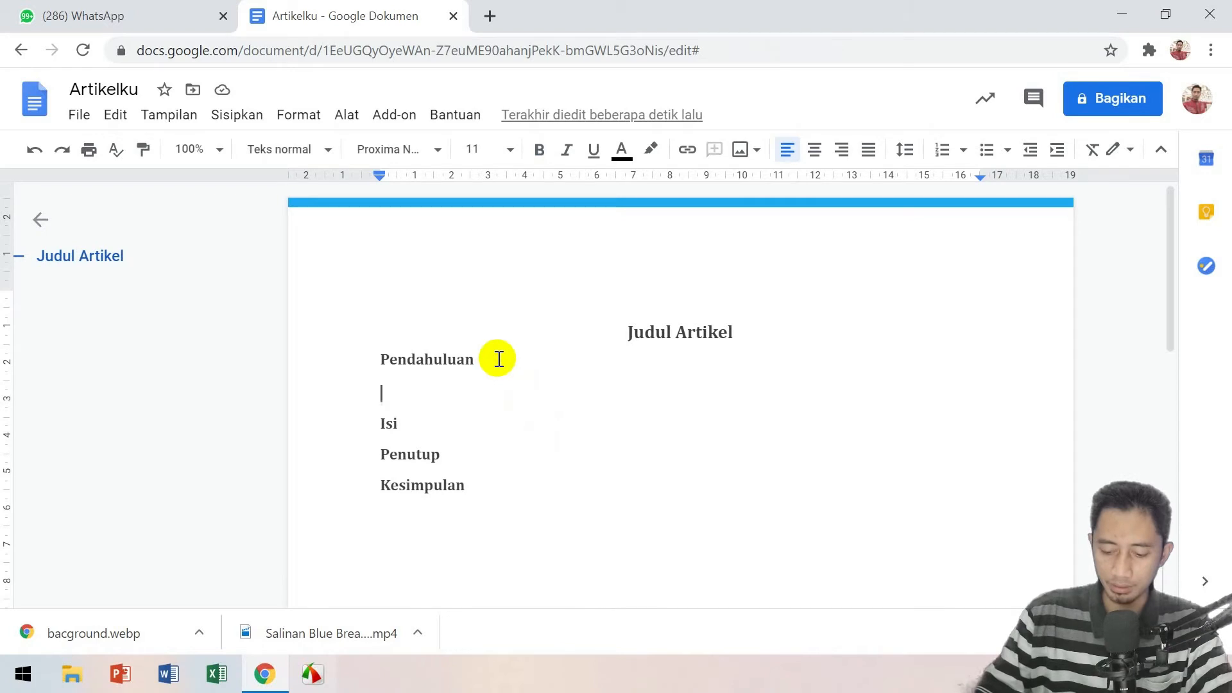
type("Input teks...")
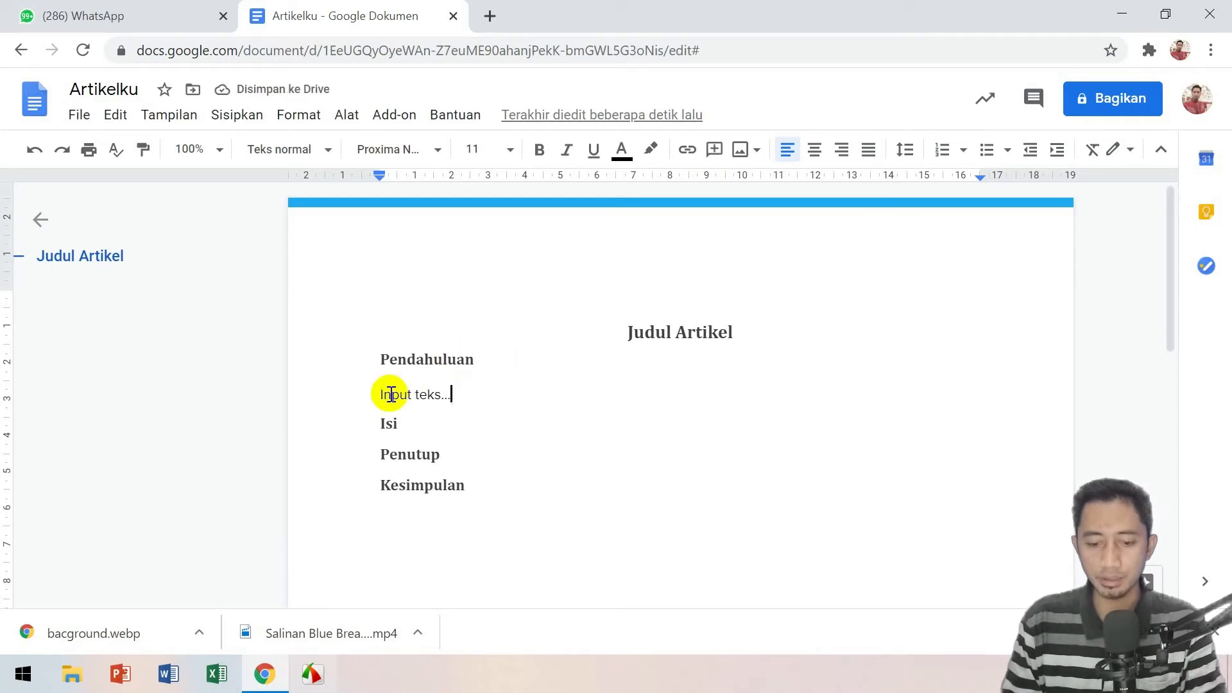
- Format the "Input teks..." line under Pendahuluan in Cambria at size 11
left_click_drag(380, 396, 479, 401)
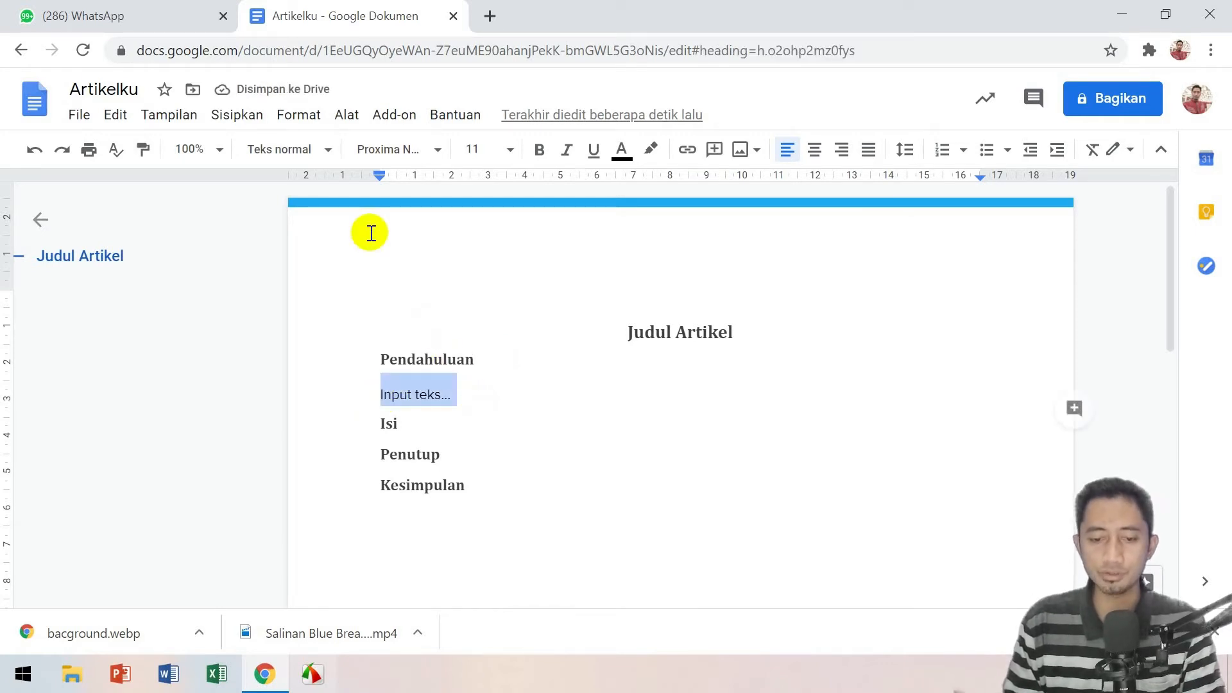
left_click(329, 151)
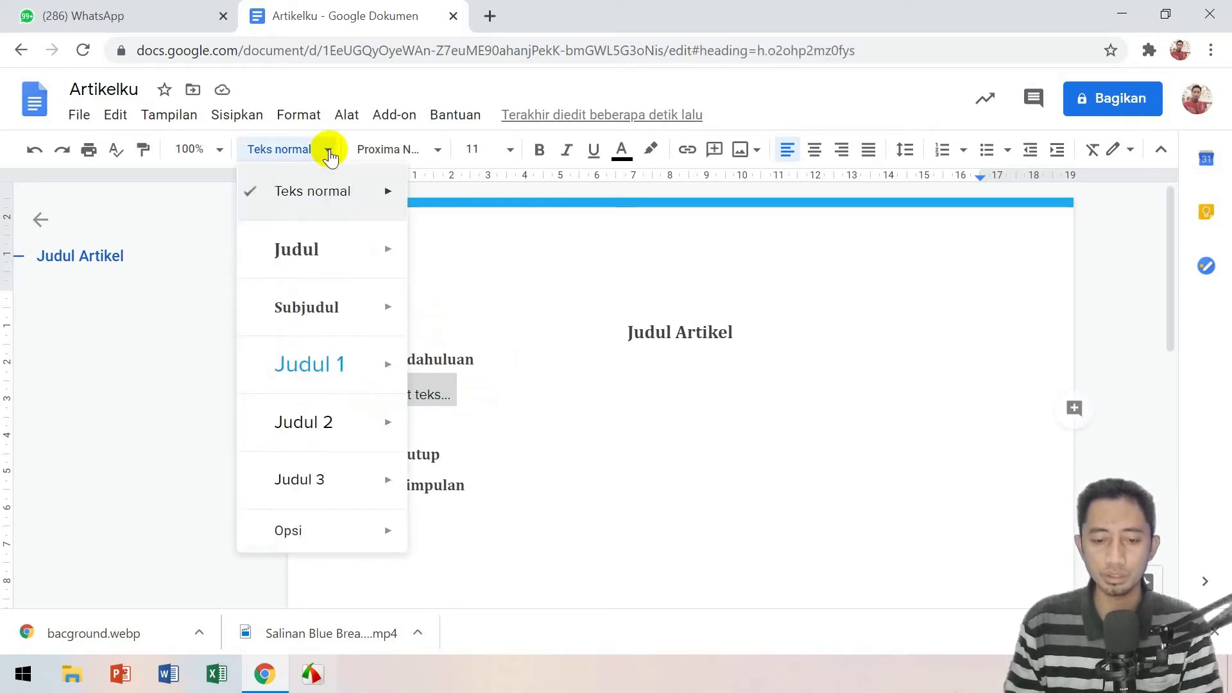
mouse_move(325, 176)
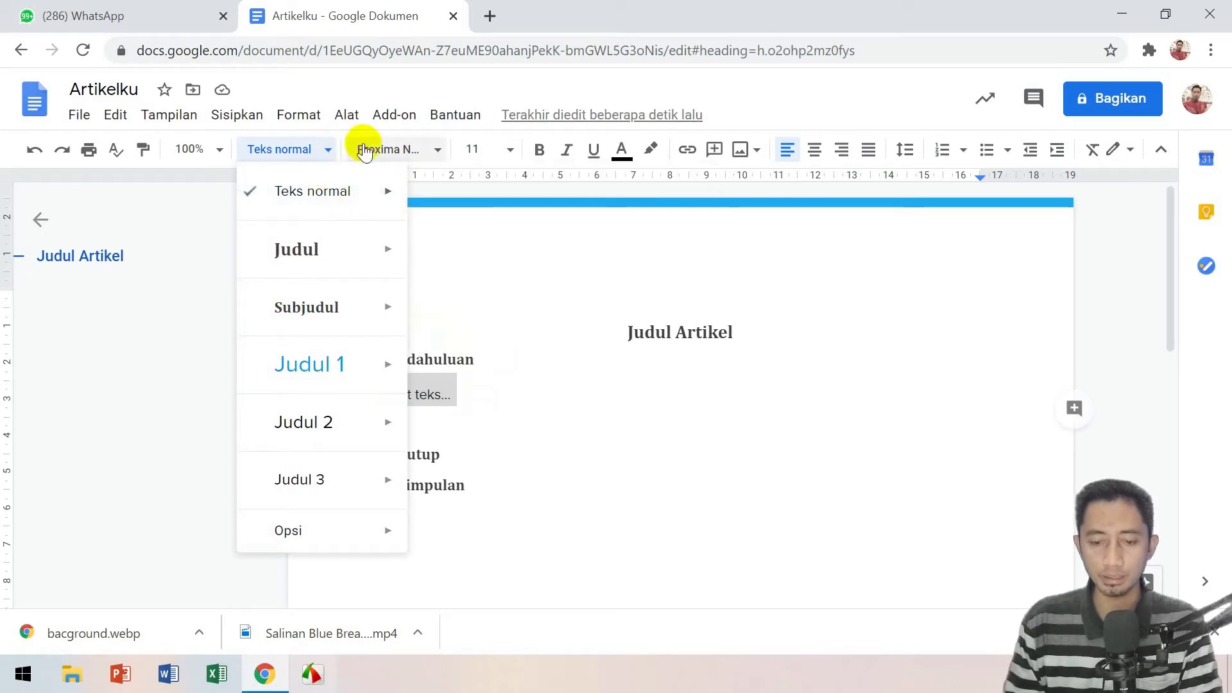
left_click(443, 151)
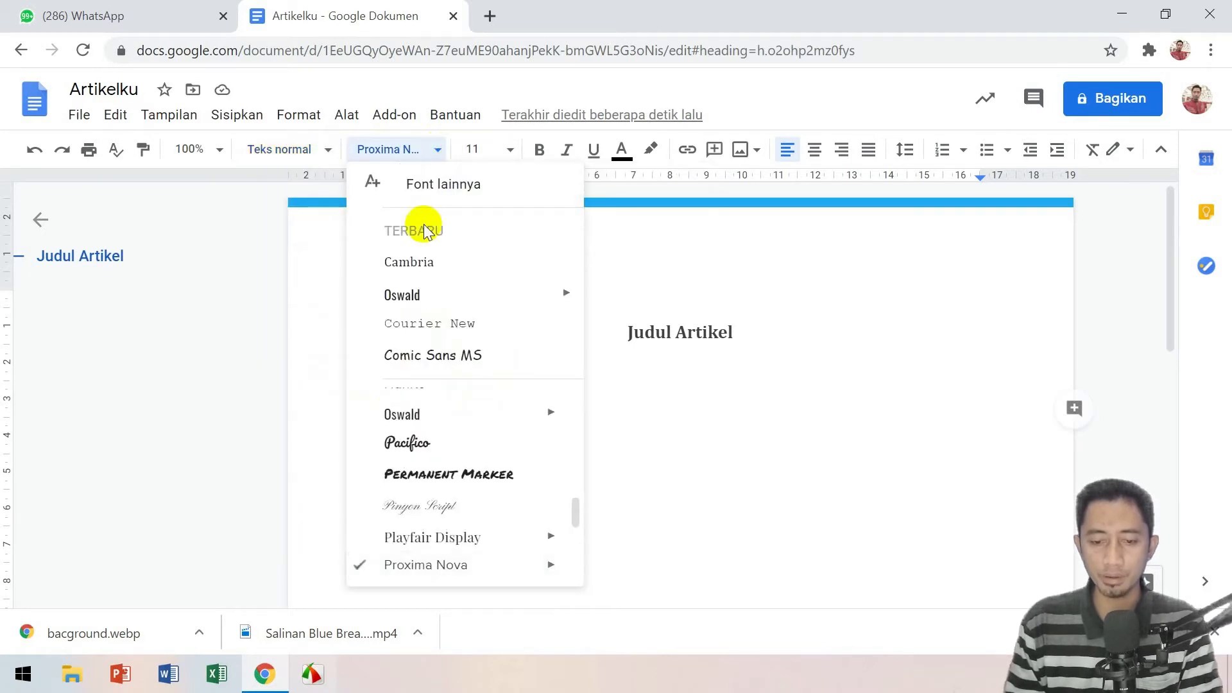
left_click(413, 262)
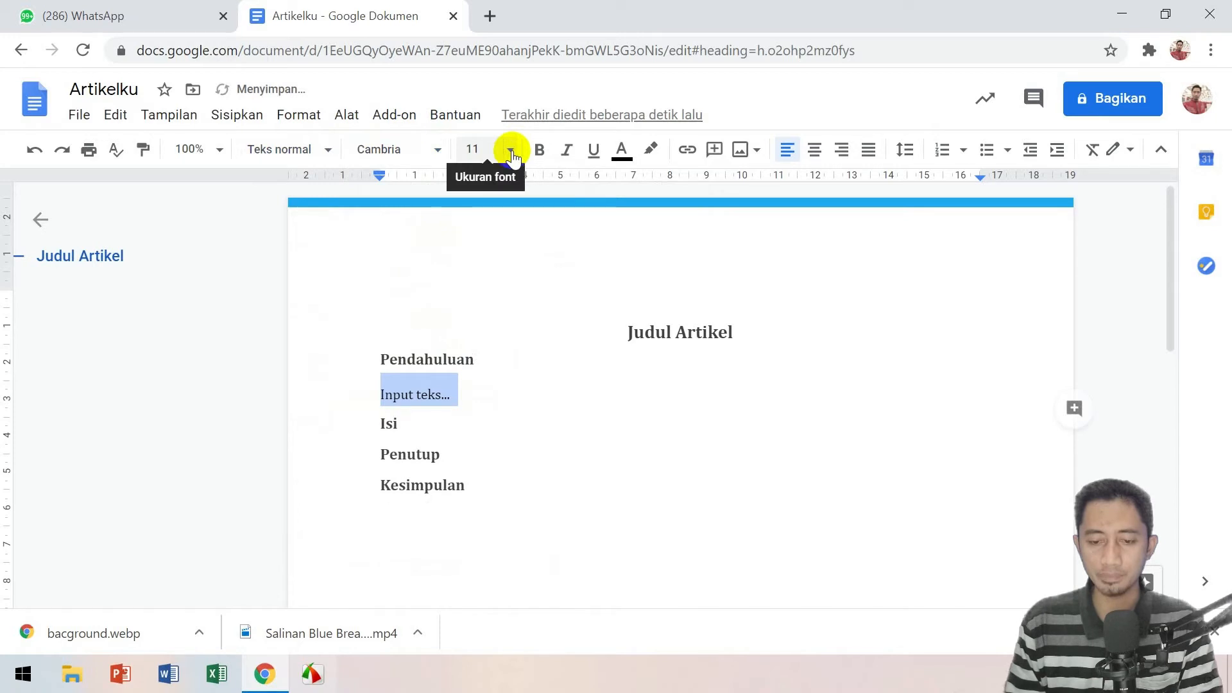
left_click(508, 149)
left_click(479, 278)
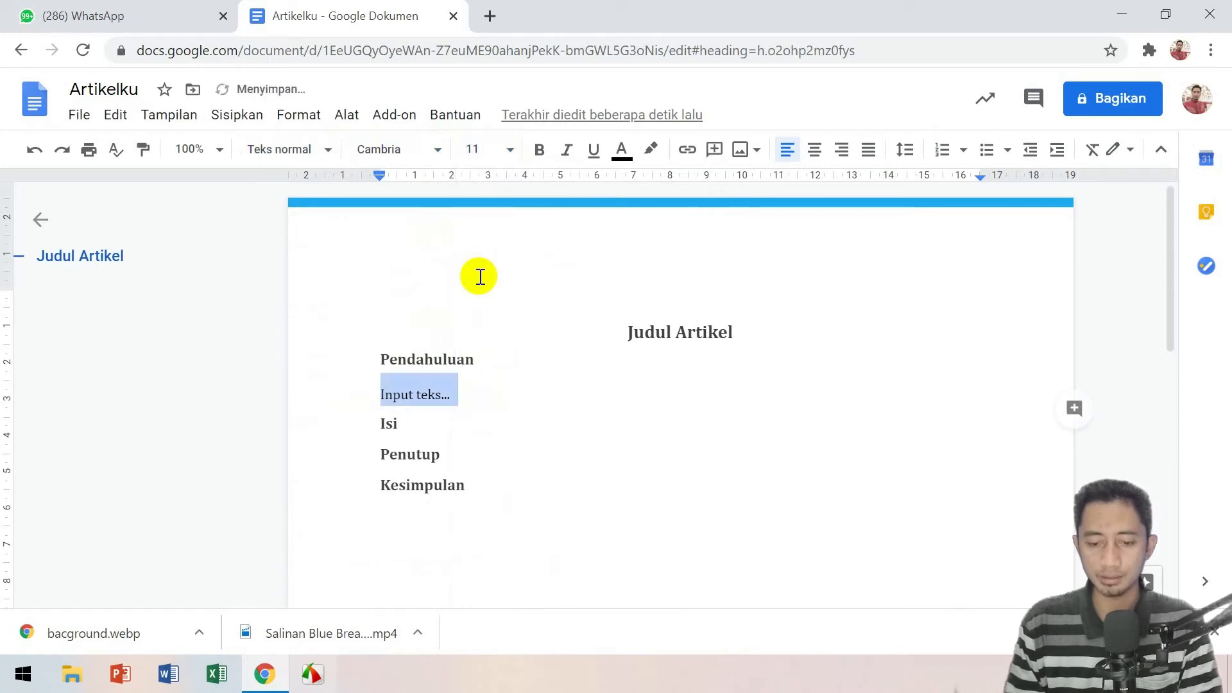
- Update the Teks normal paragraph style to match the formatting of the "Input teks..." line
left_click(325, 148)
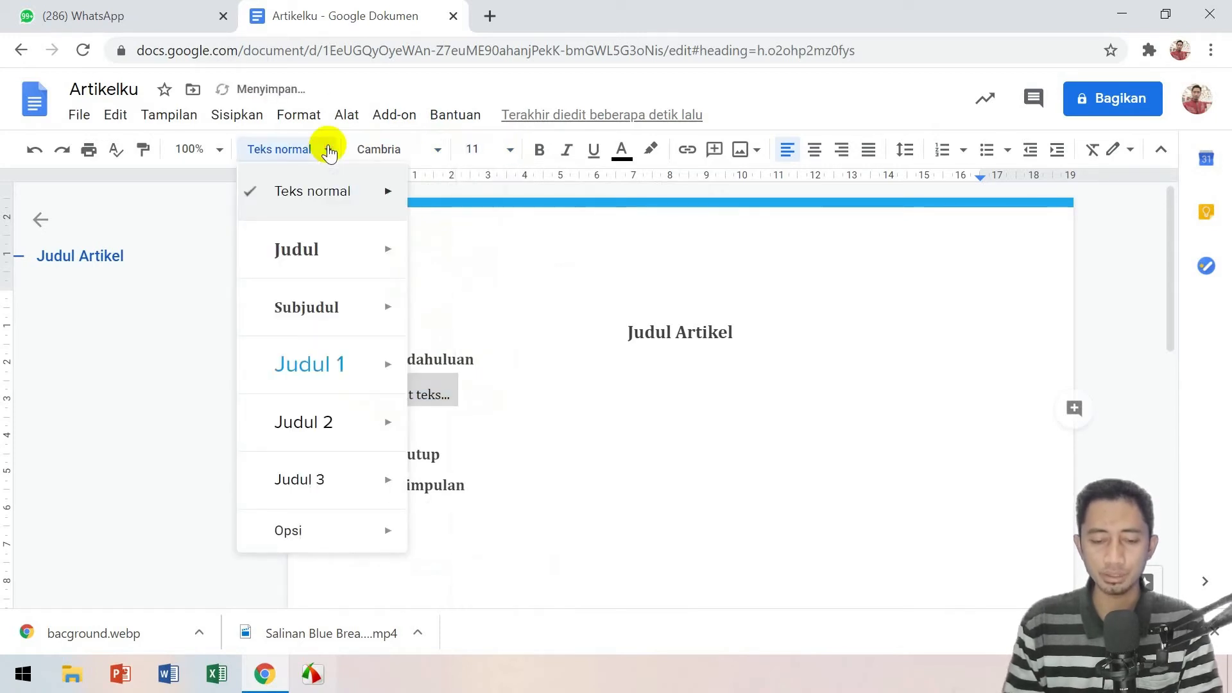
mouse_move(331, 202)
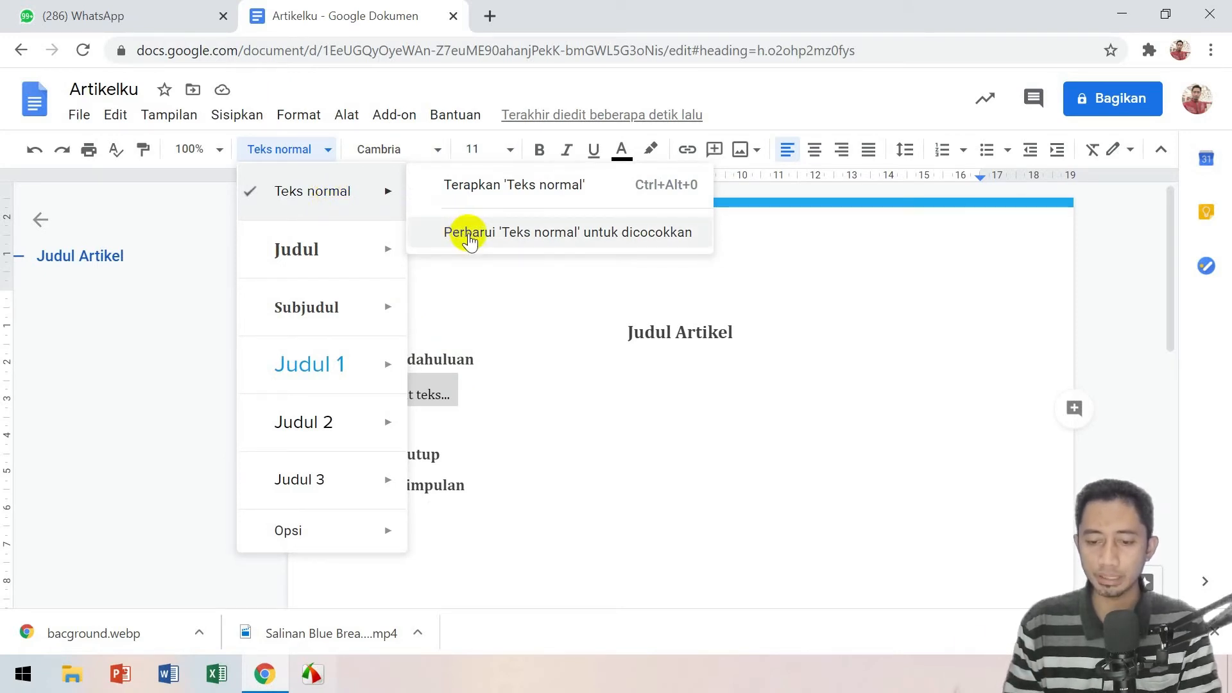
left_click(469, 234)
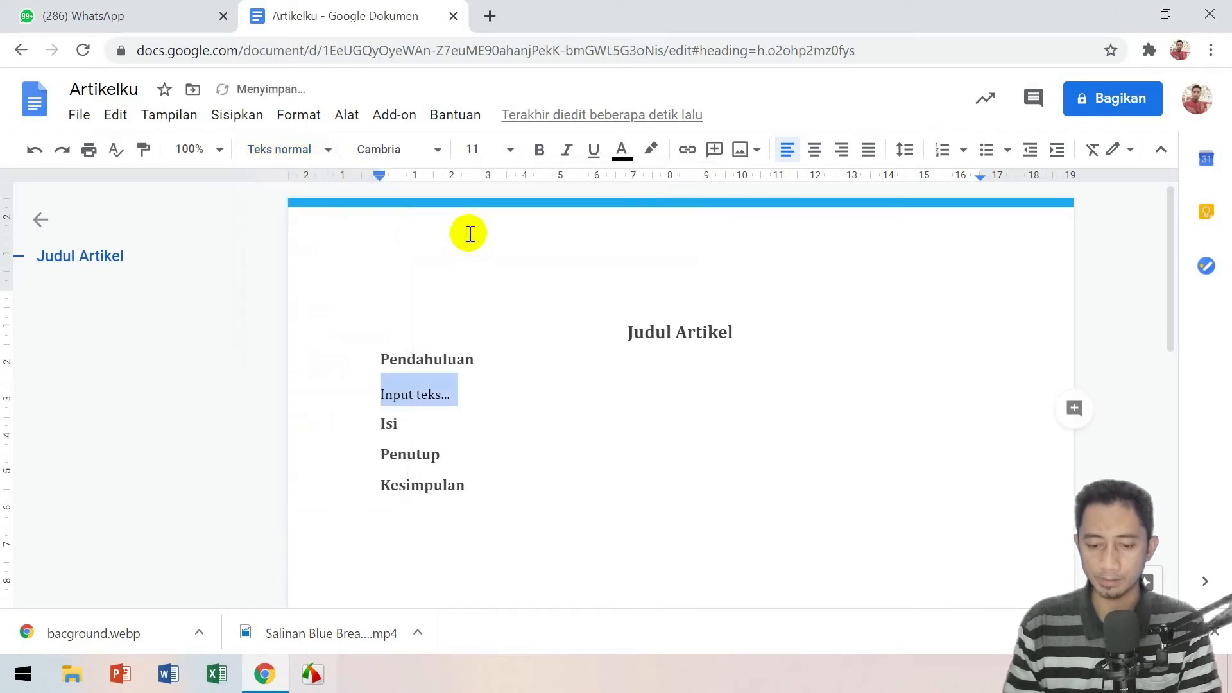
left_click(454, 392)
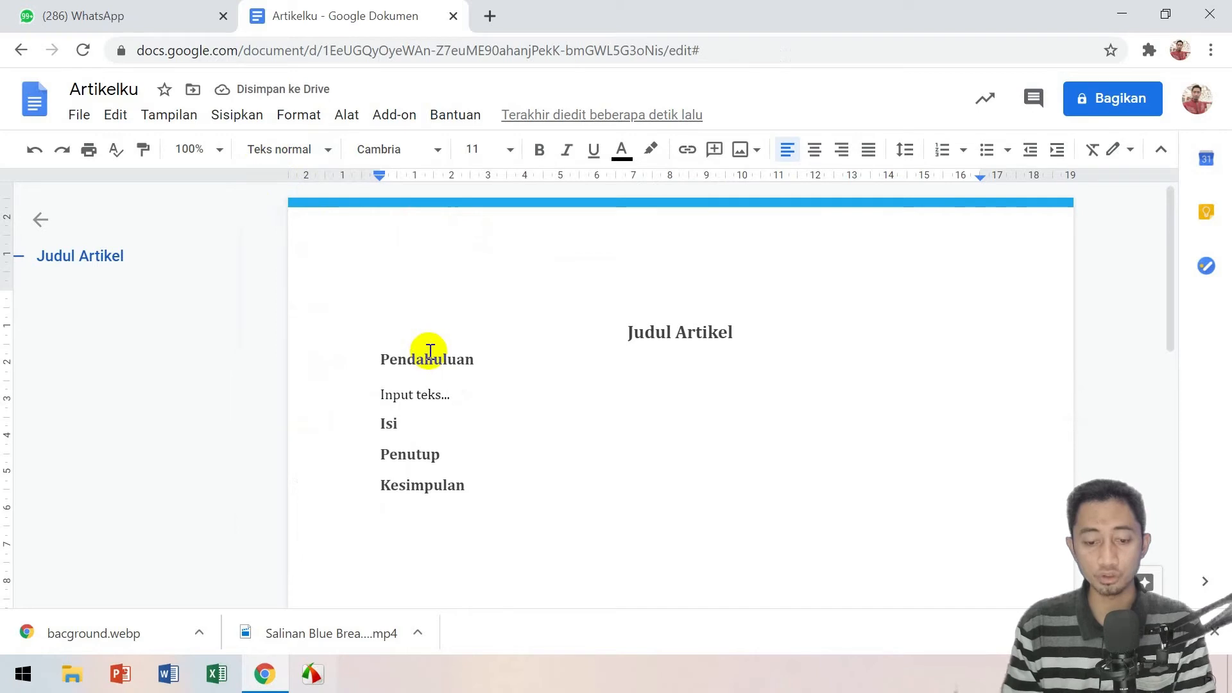
left_click_drag(468, 389, 368, 394)
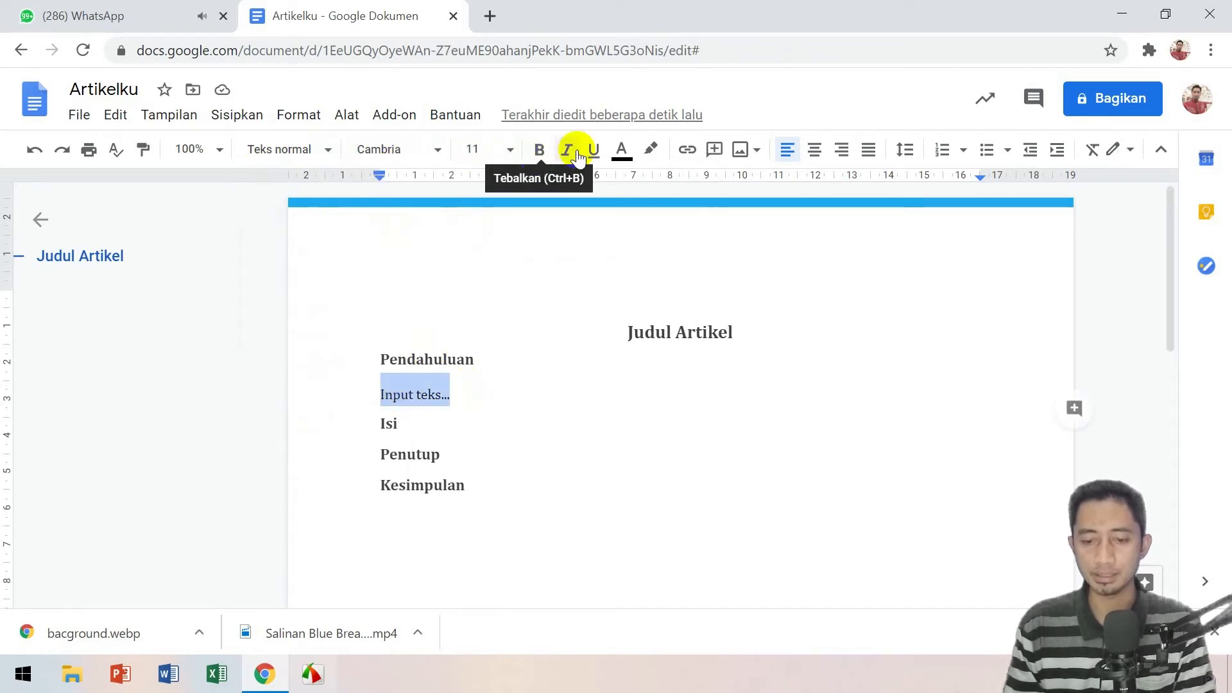
- Add two blank body lines below "Input teks..." and open the Dikte voice typing tool
left_click(469, 391)
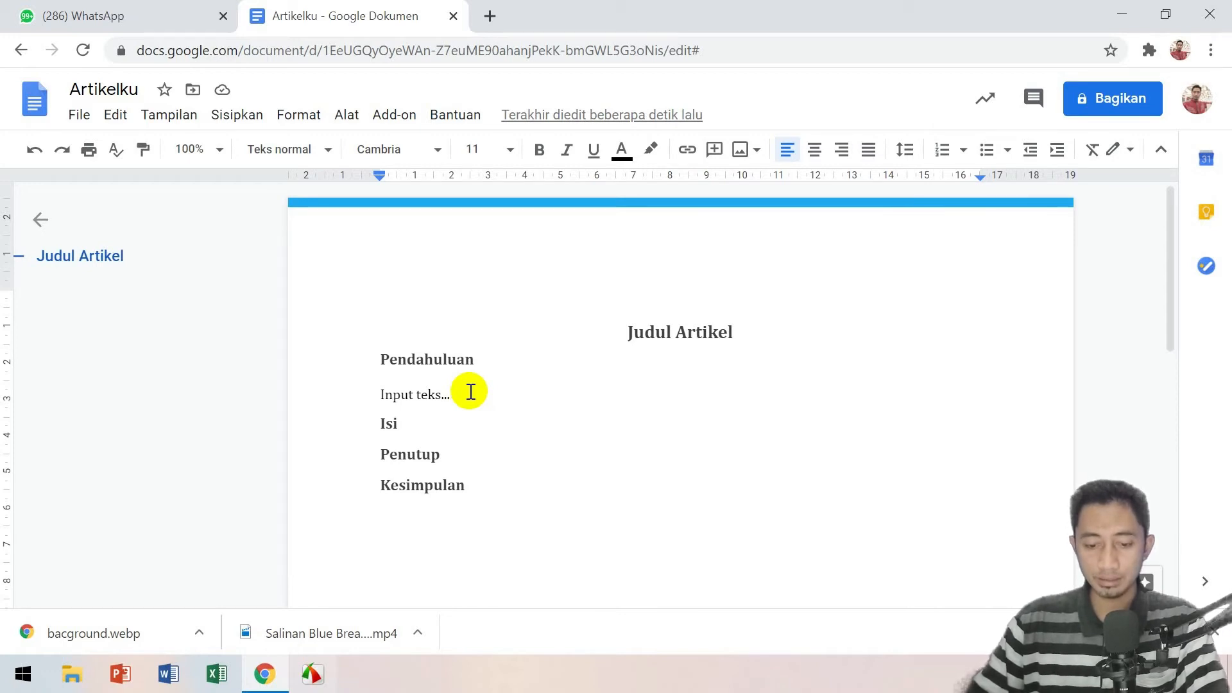
key("Return")
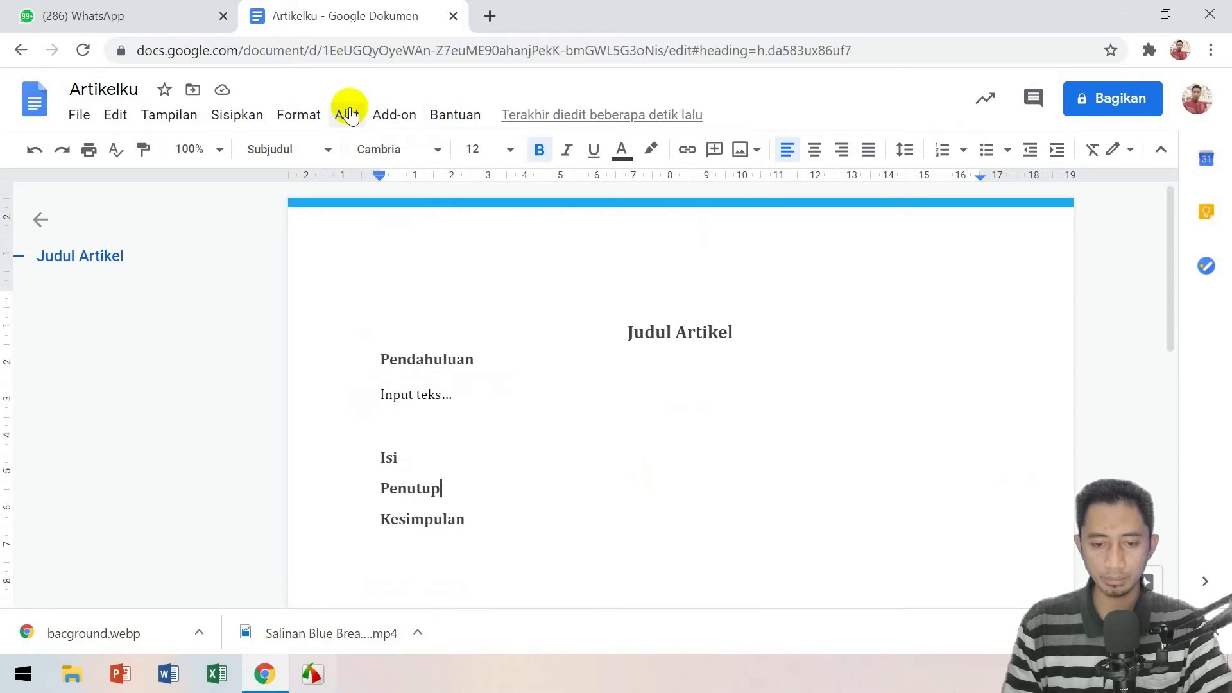
left_click(347, 115)
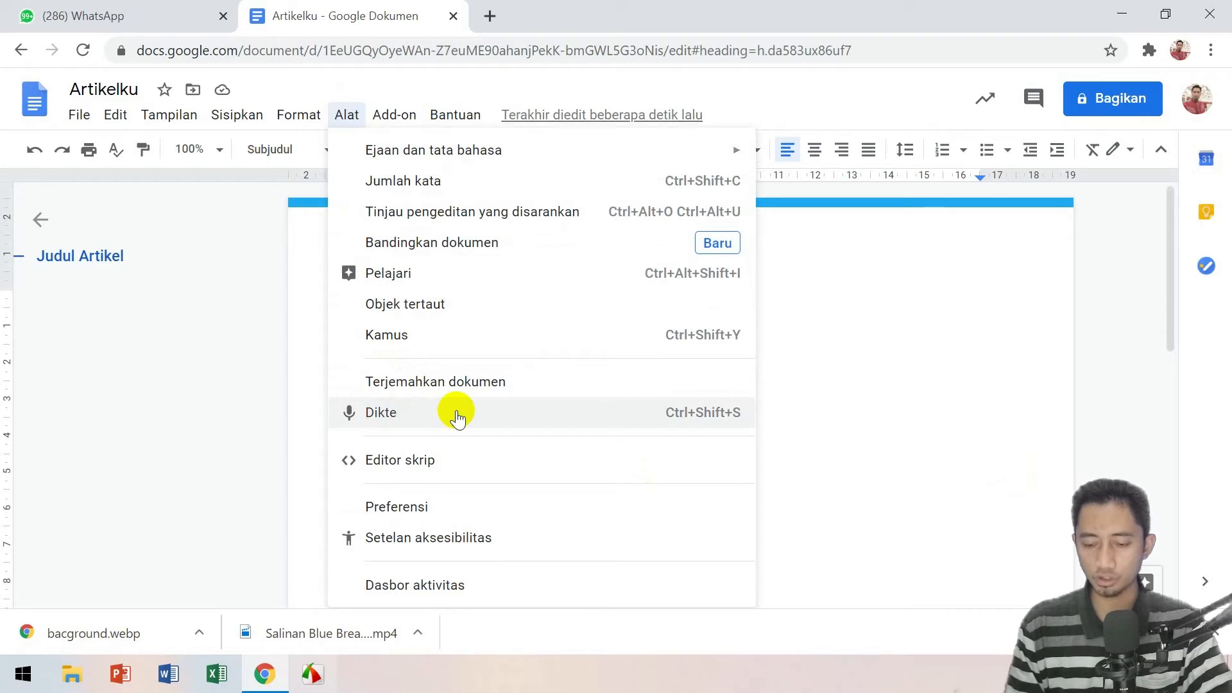
left_click(413, 420)
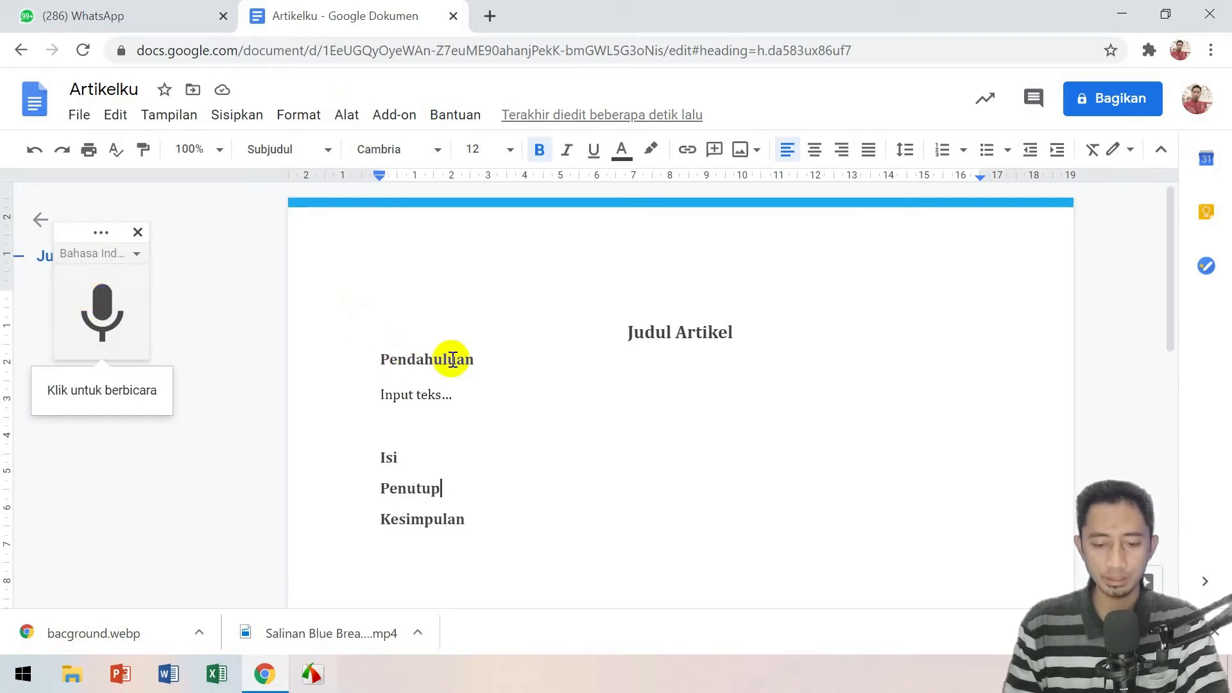
left_click(459, 395)
key("Return")
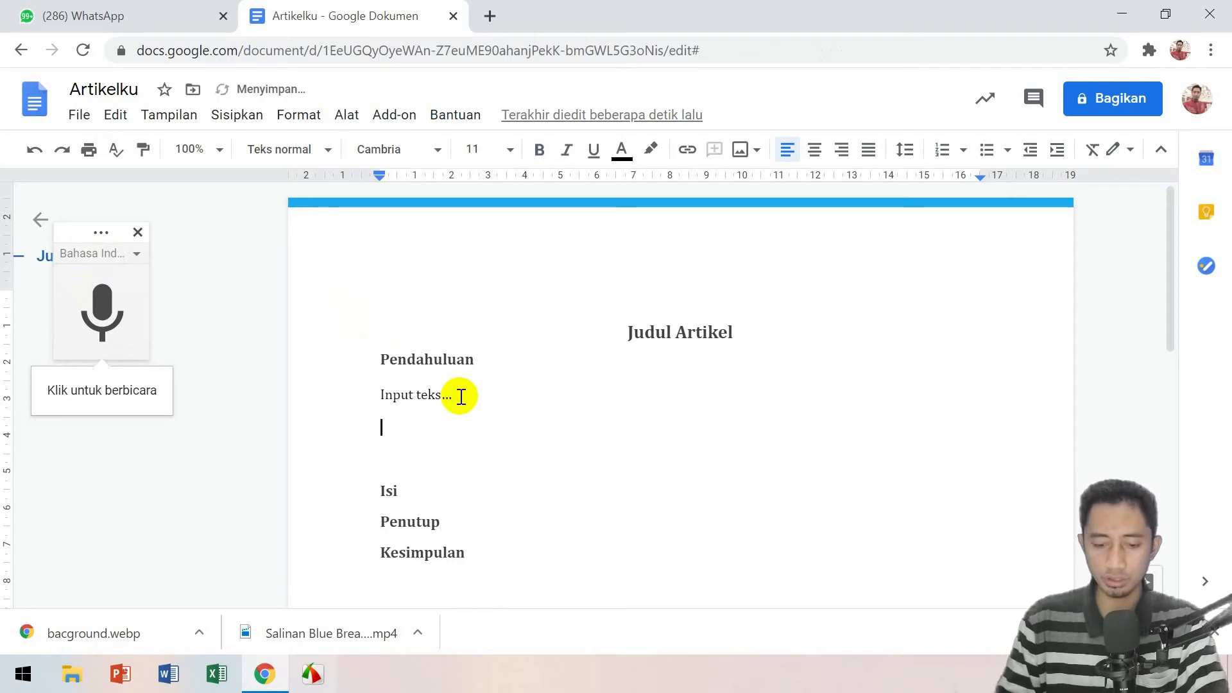
- Allow microphone access and dictate "Makan apa yang kita ucapkan akan diketik secara otomatis oleh Google dokumen ." below "Input teks..."
left_click(100, 315)
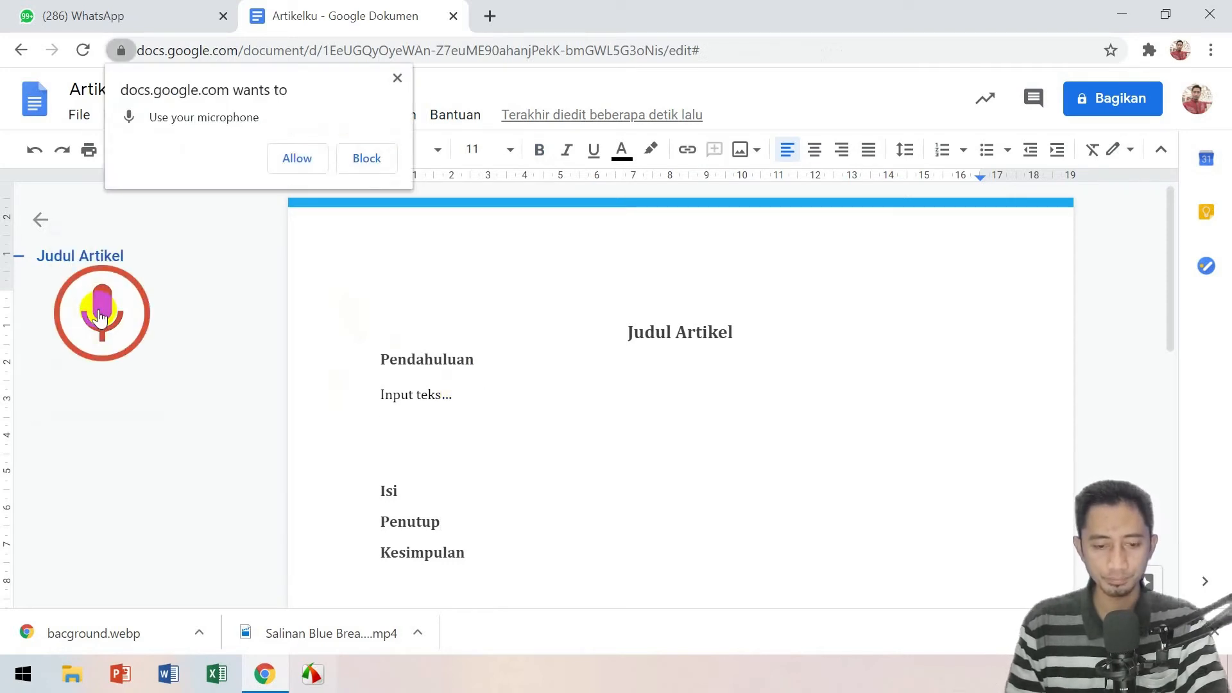
left_click(301, 158)
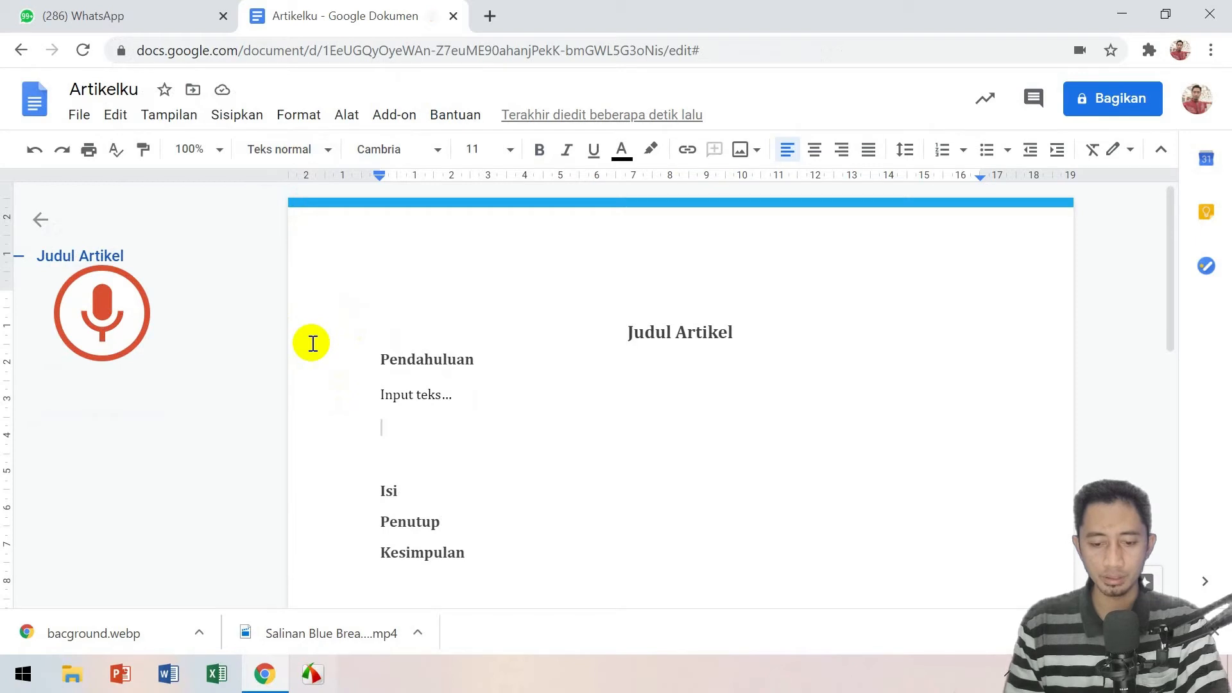
key("ctrl+shift+s")
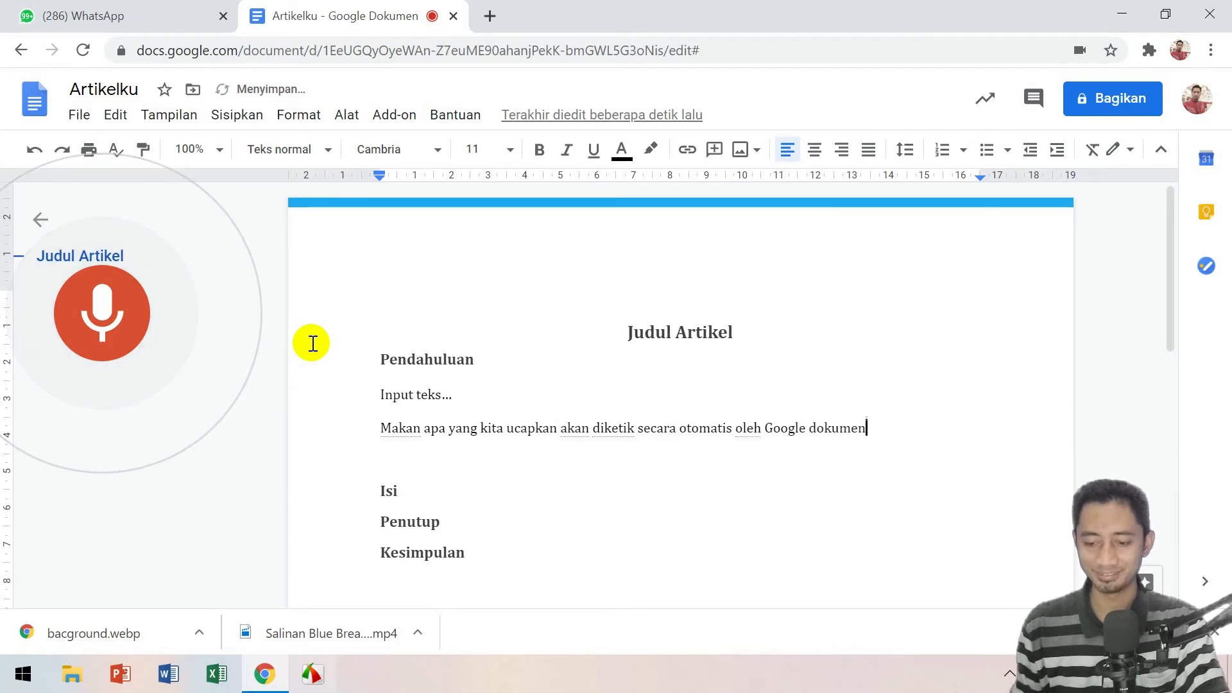
left_click(105, 326)
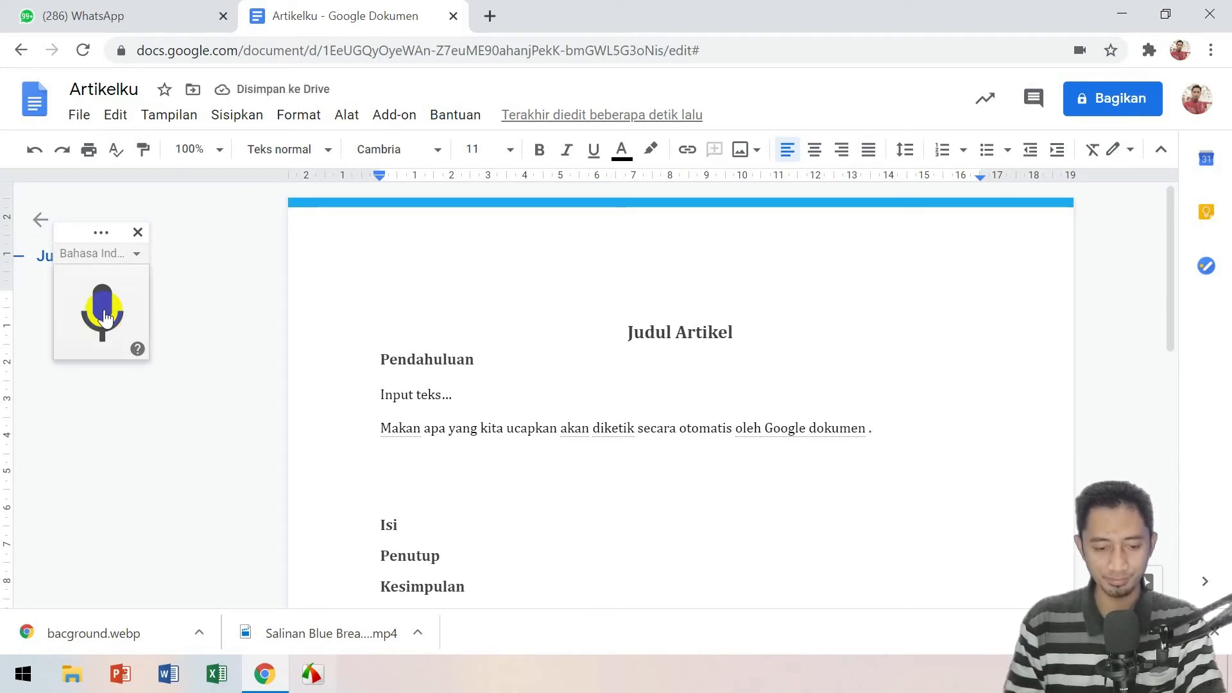
- Dictate a second body line reading "Silakan ngomong apa saja makan omongan kita akan menjadi kata pada Google dokumen"
left_click(105, 316)
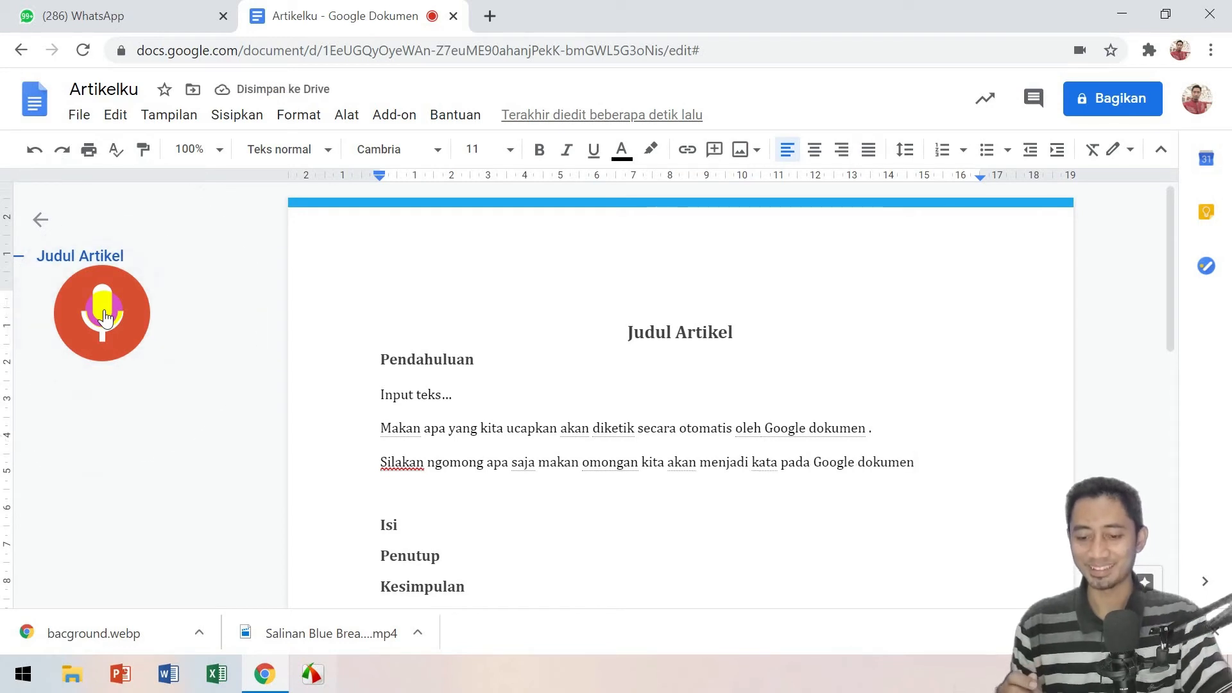
left_click(101, 321)
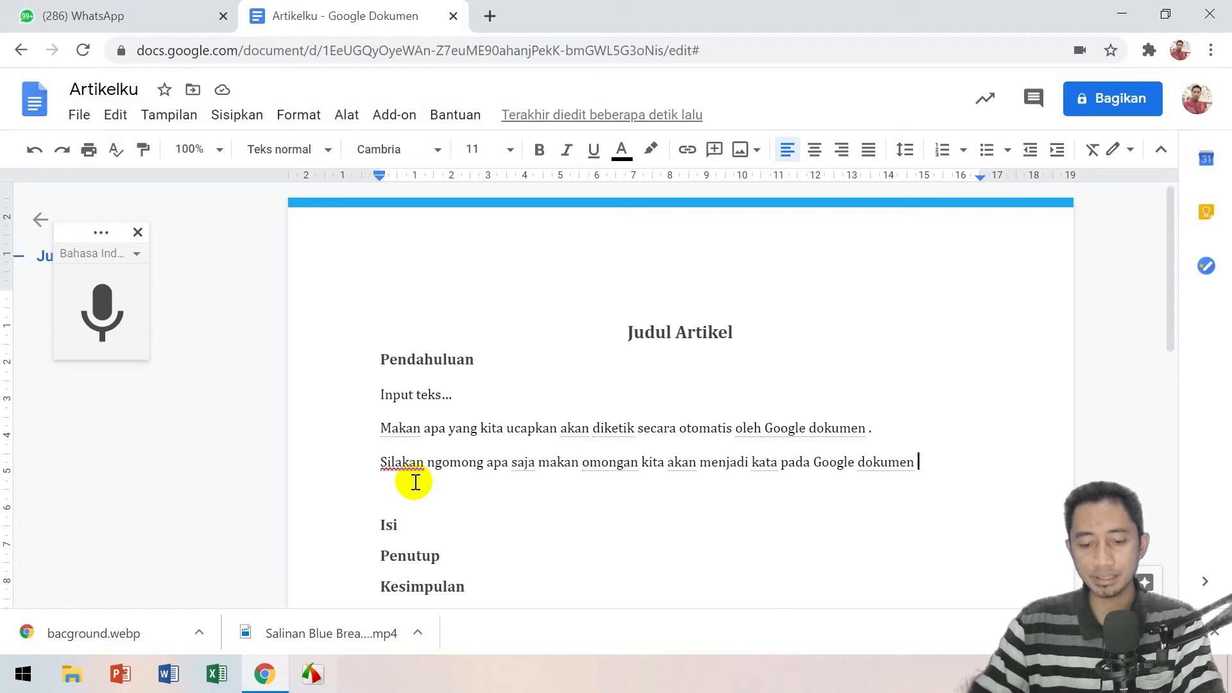
- Insert the sunset Wallpaper image from the computer's Pictures folder on a new line under the Isi heading
left_click(403, 524)
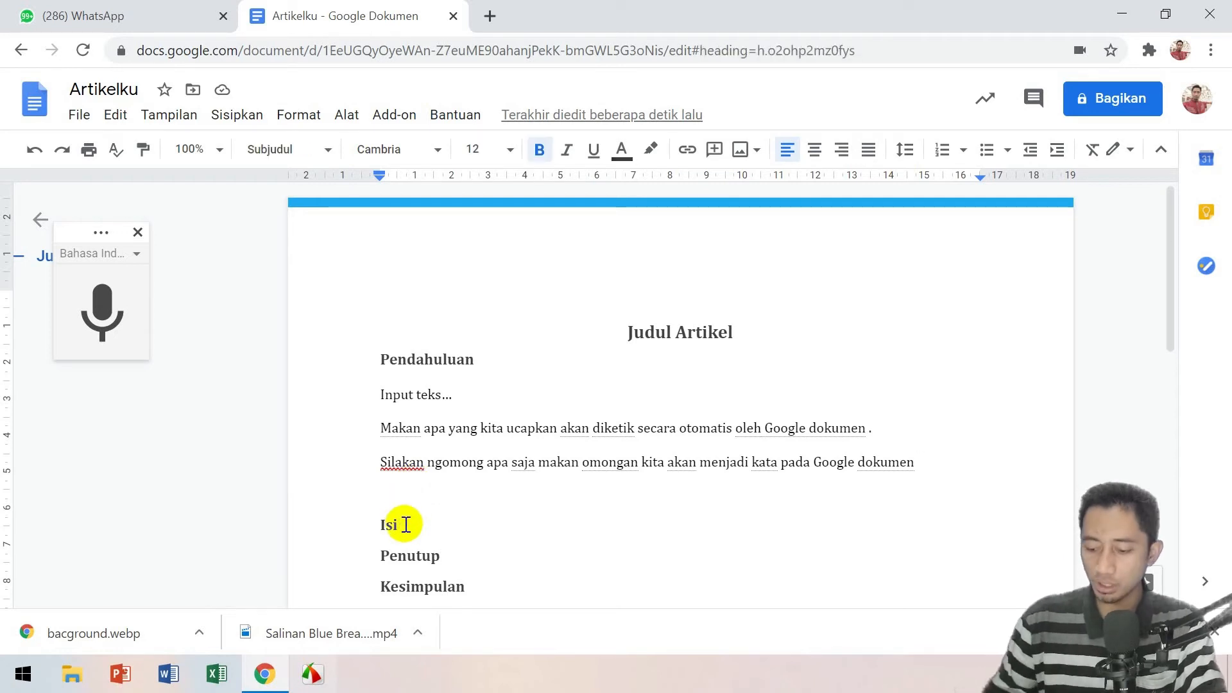
key("Return")
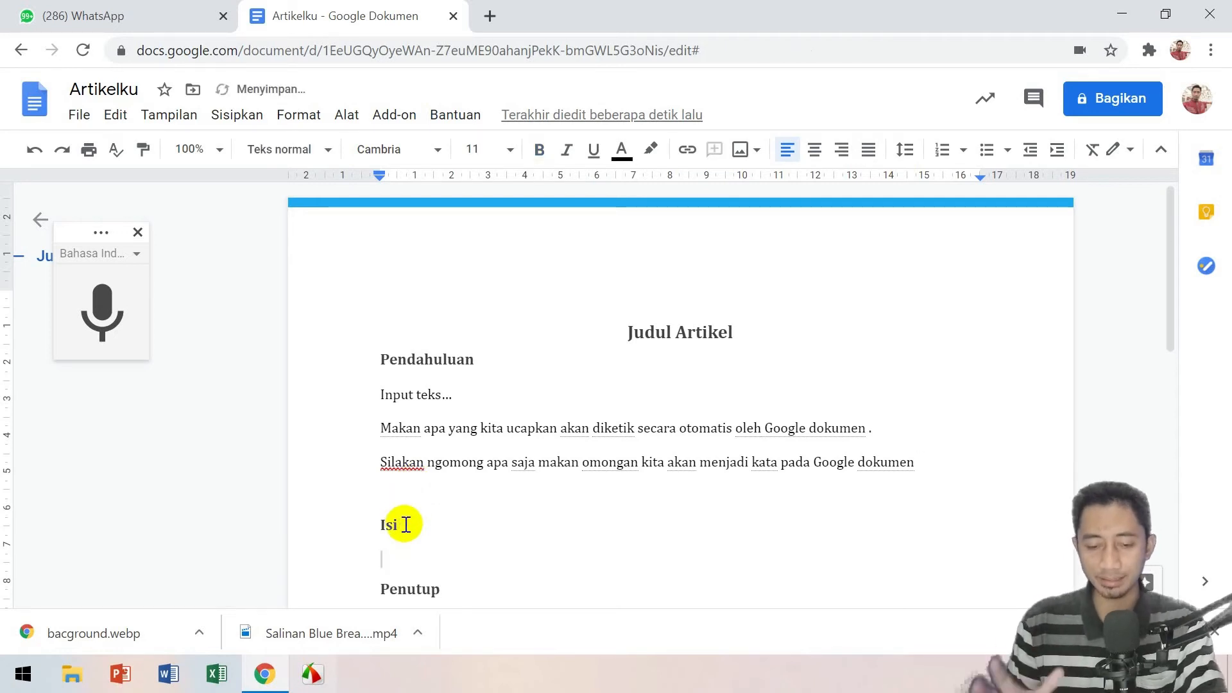
left_click(235, 116)
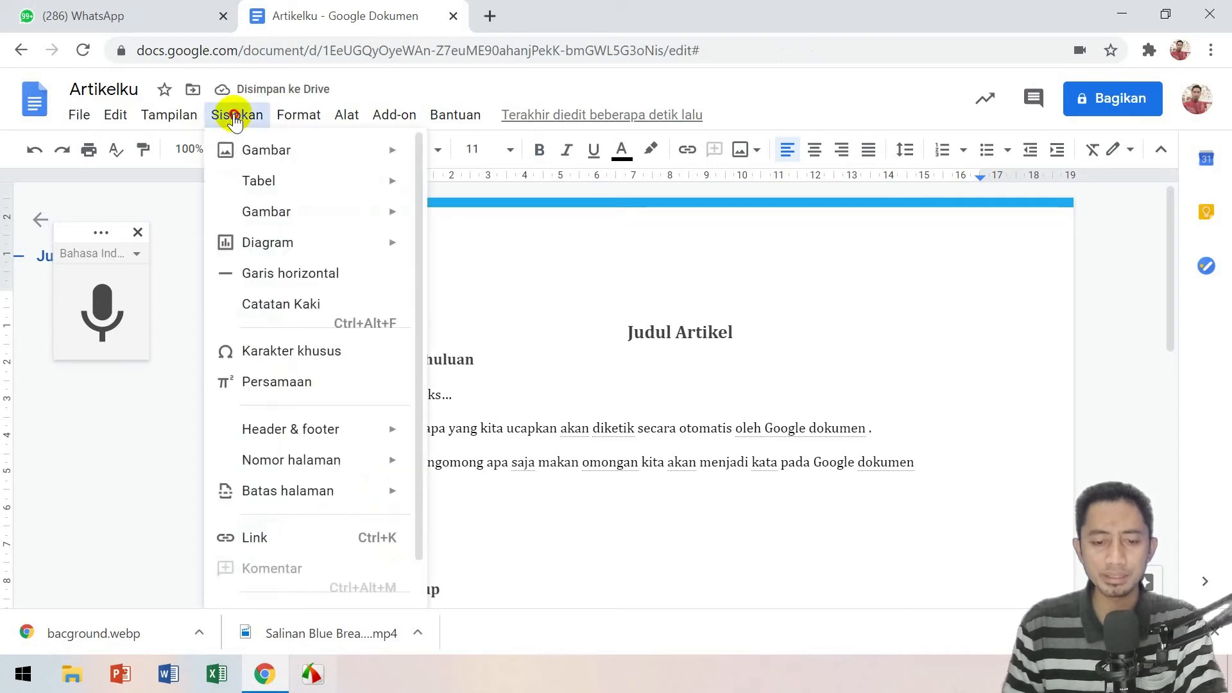
mouse_move(259, 156)
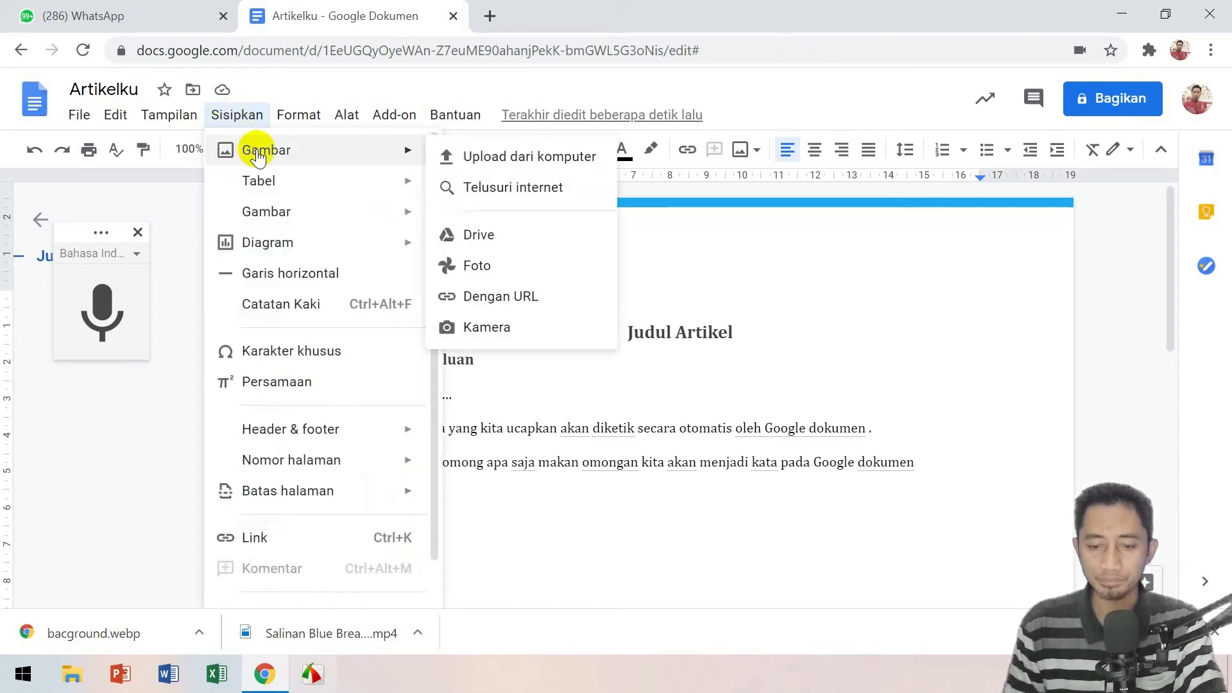
left_click(504, 158)
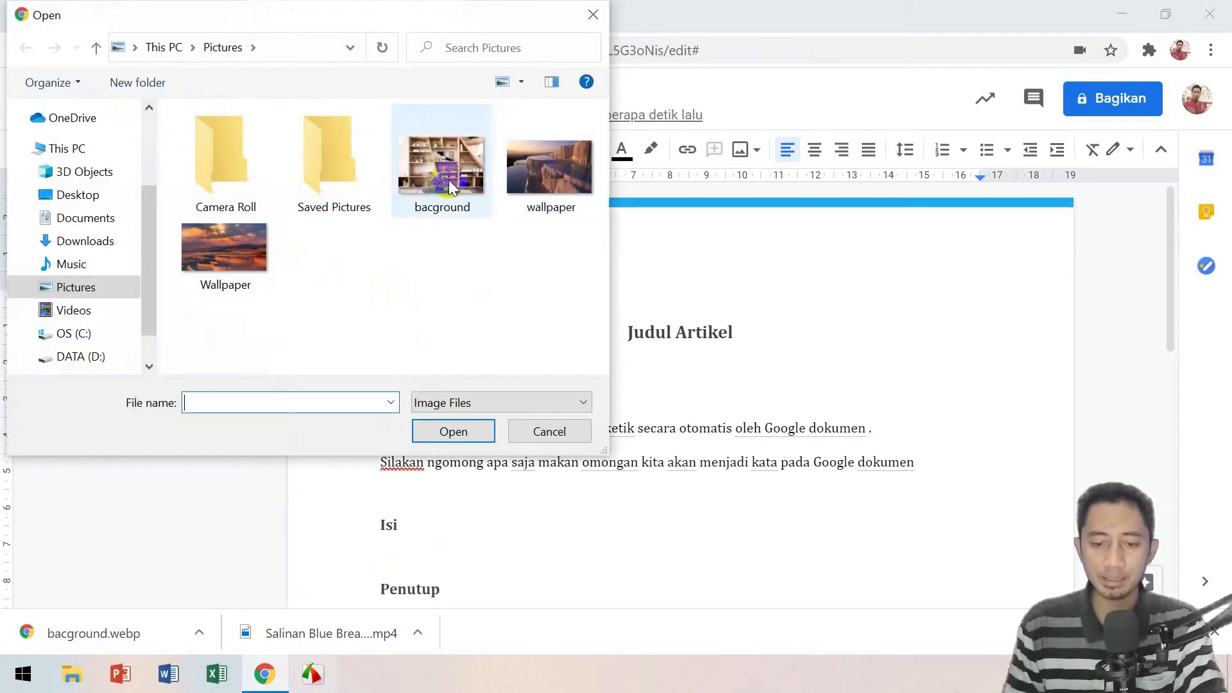
left_click(237, 254)
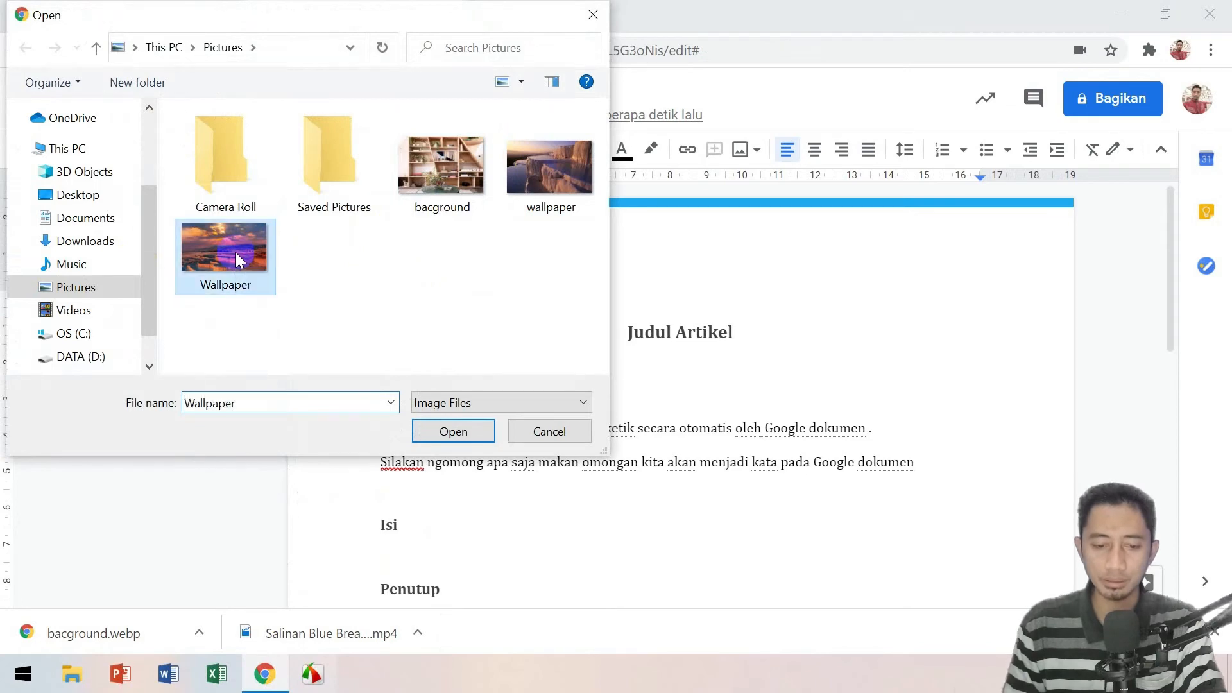
left_click(452, 431)
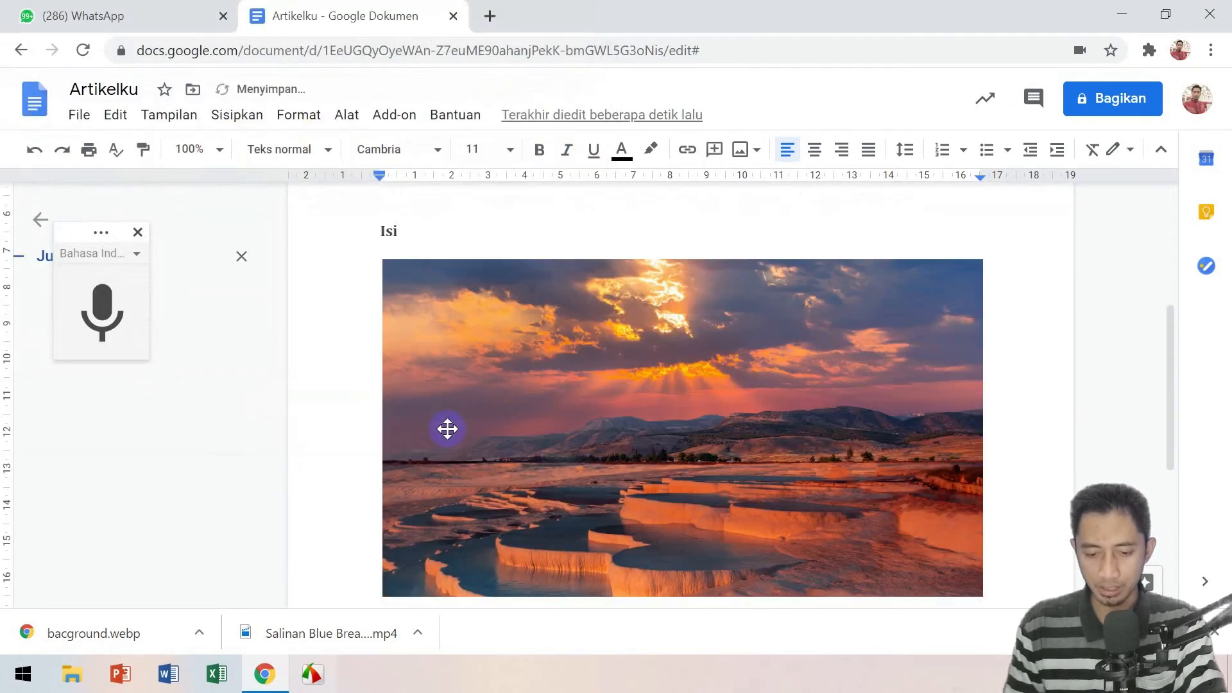
- Scale the image under Isi down proportionally to about 9 cm wide
left_click(813, 431)
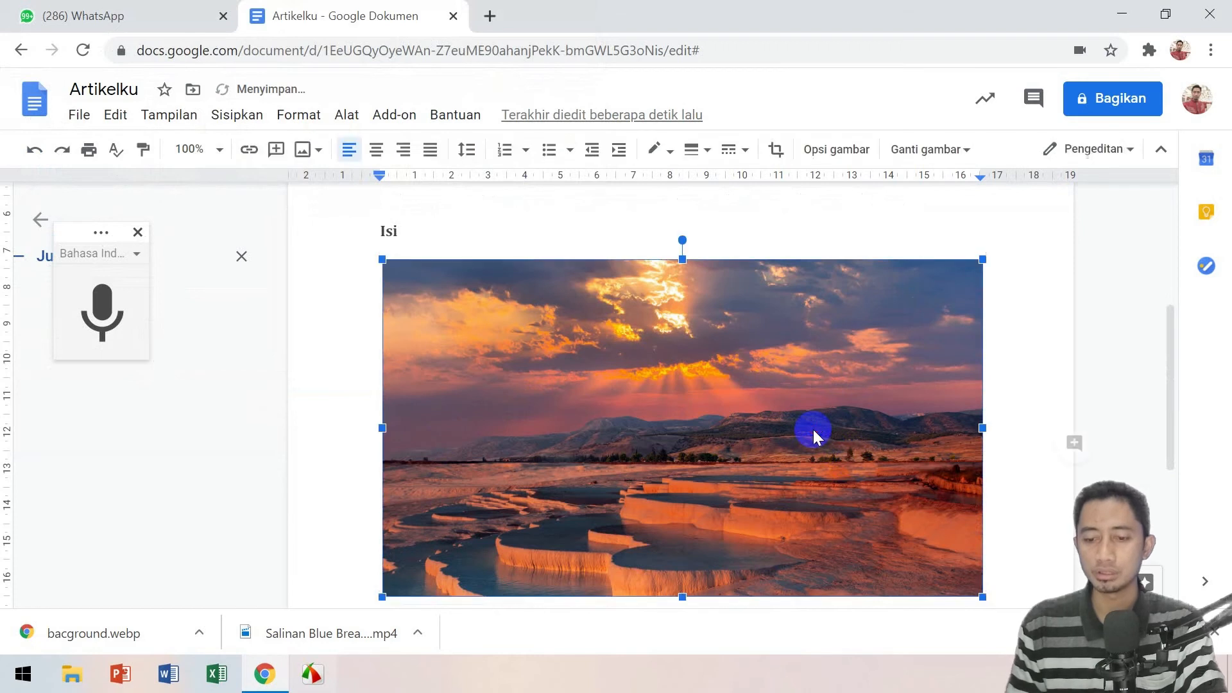
left_click_drag(981, 260, 717, 465)
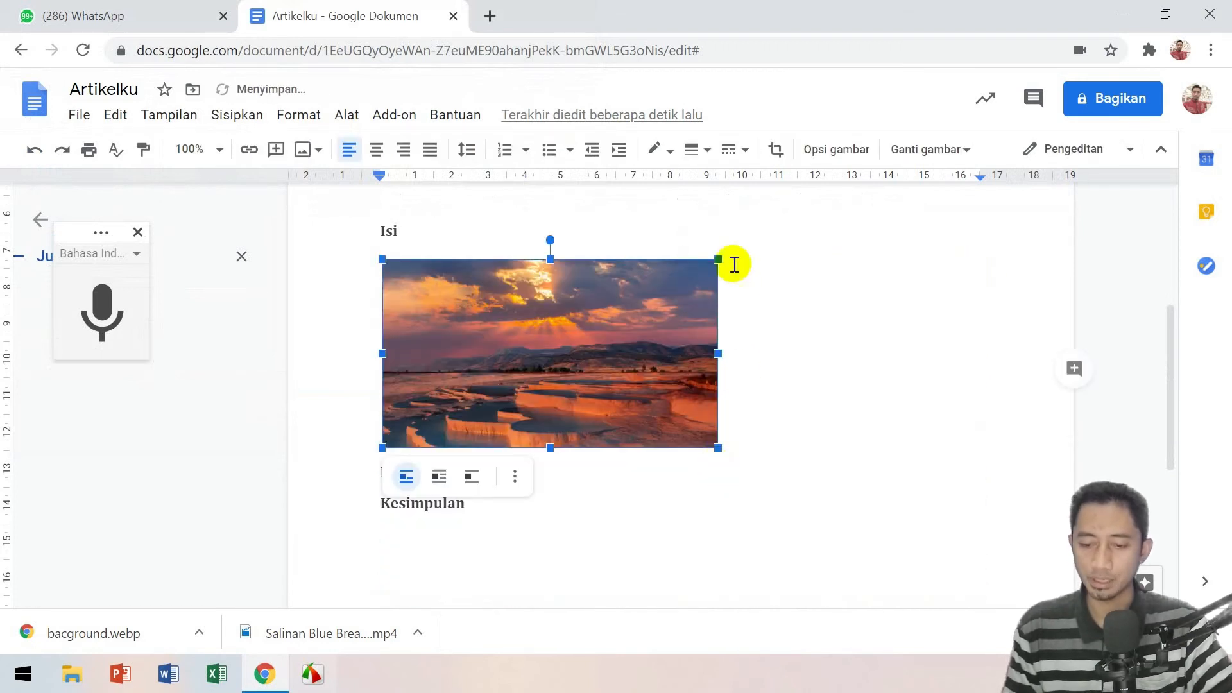
left_click(648, 561)
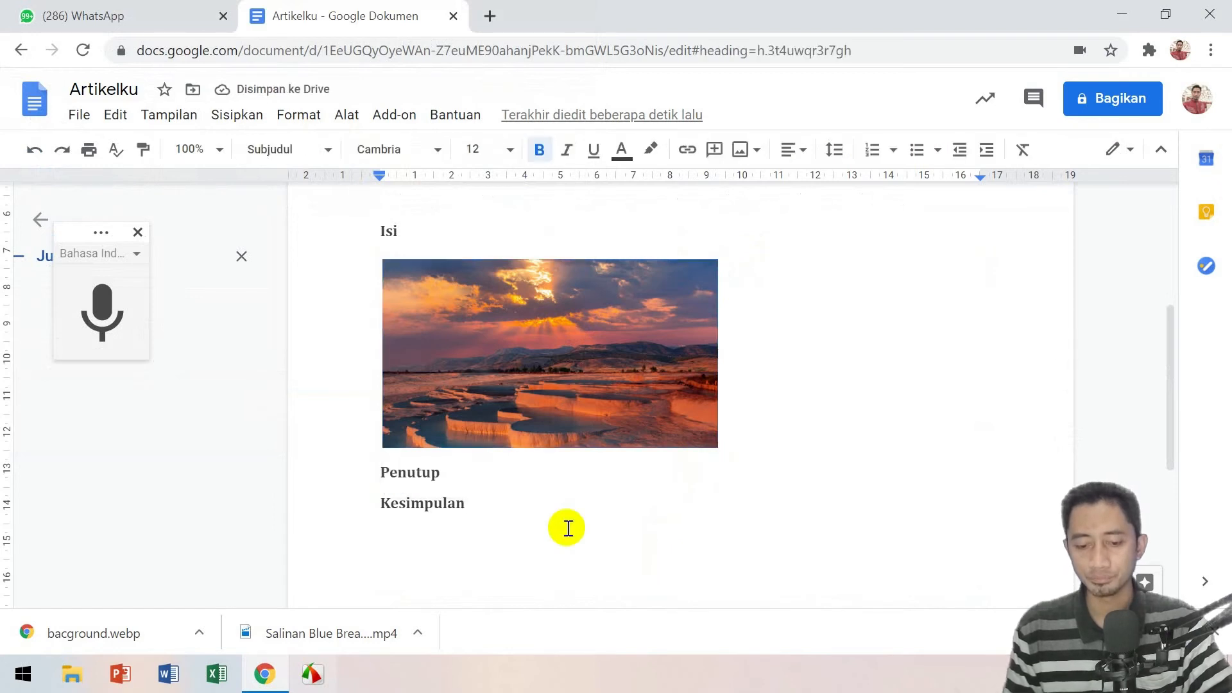
- Insert a 4 x 4 table on a new line under the Penutup heading
double_click(492, 471)
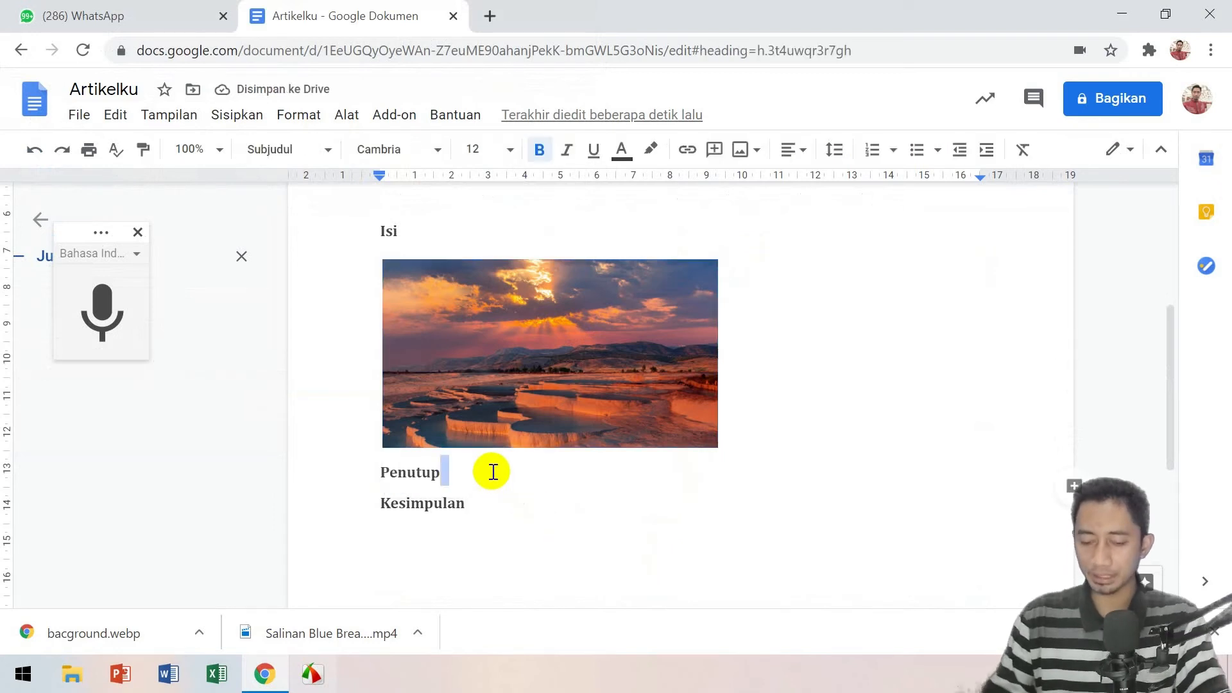
left_click(476, 475)
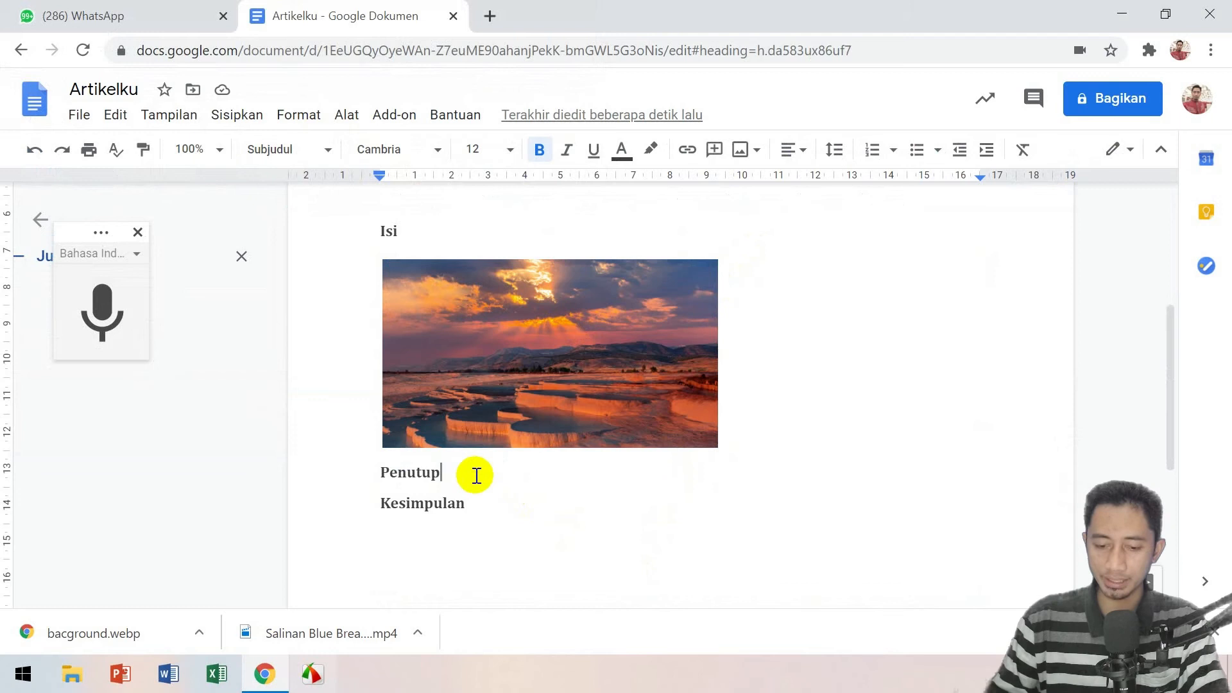
key("Return")
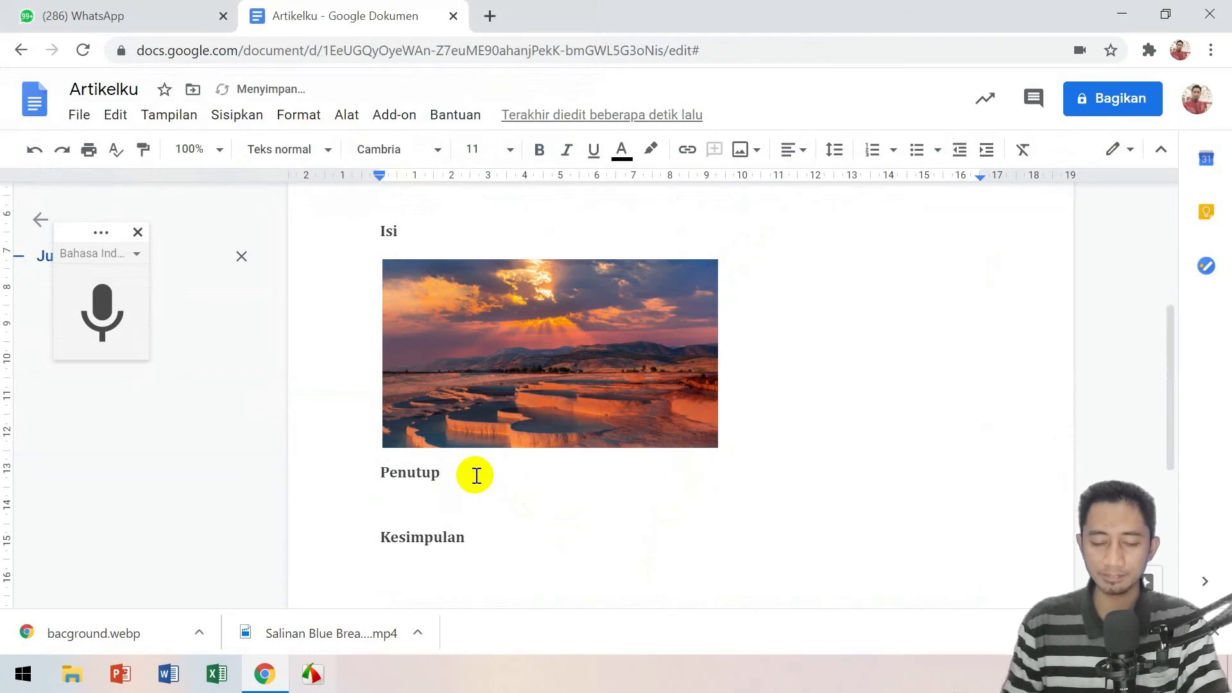
left_click(233, 116)
mouse_move(250, 183)
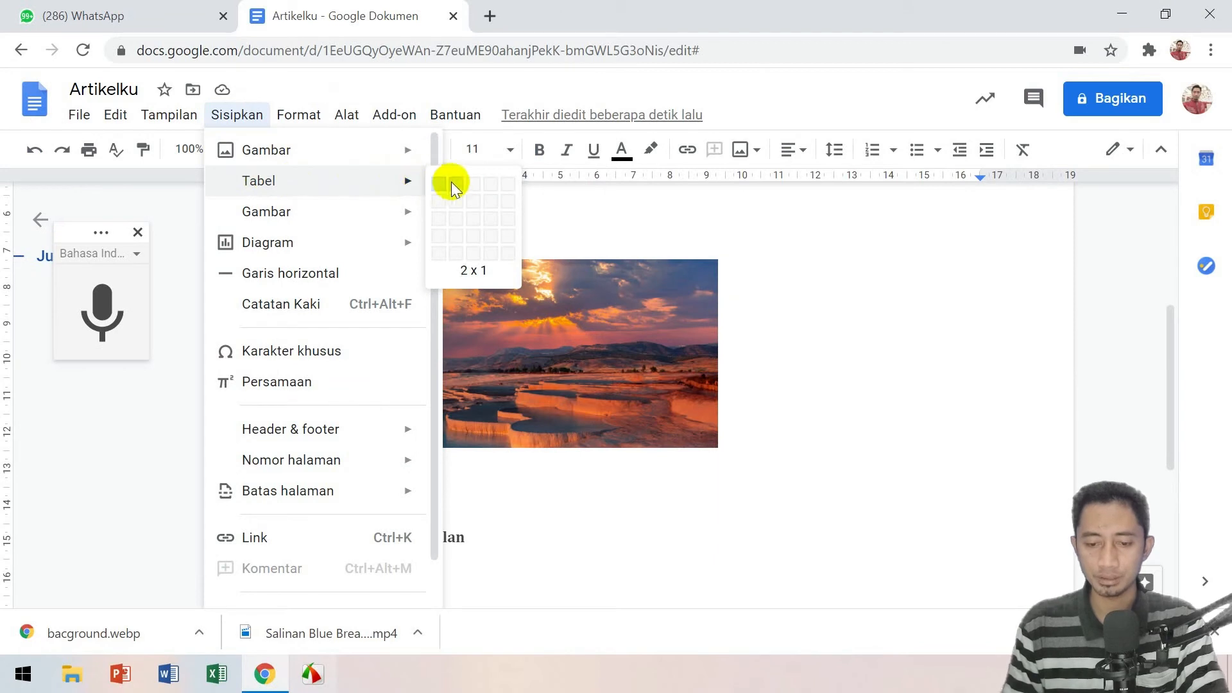
left_click(493, 235)
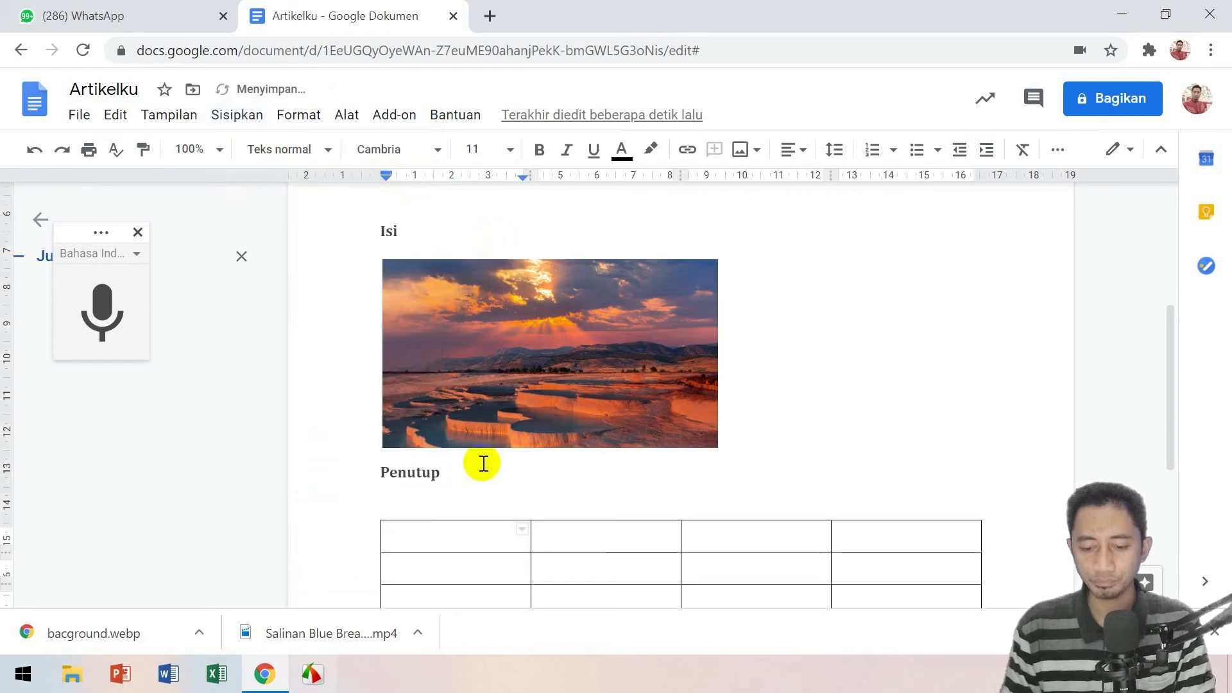
scroll(1168, 426, "down", 3)
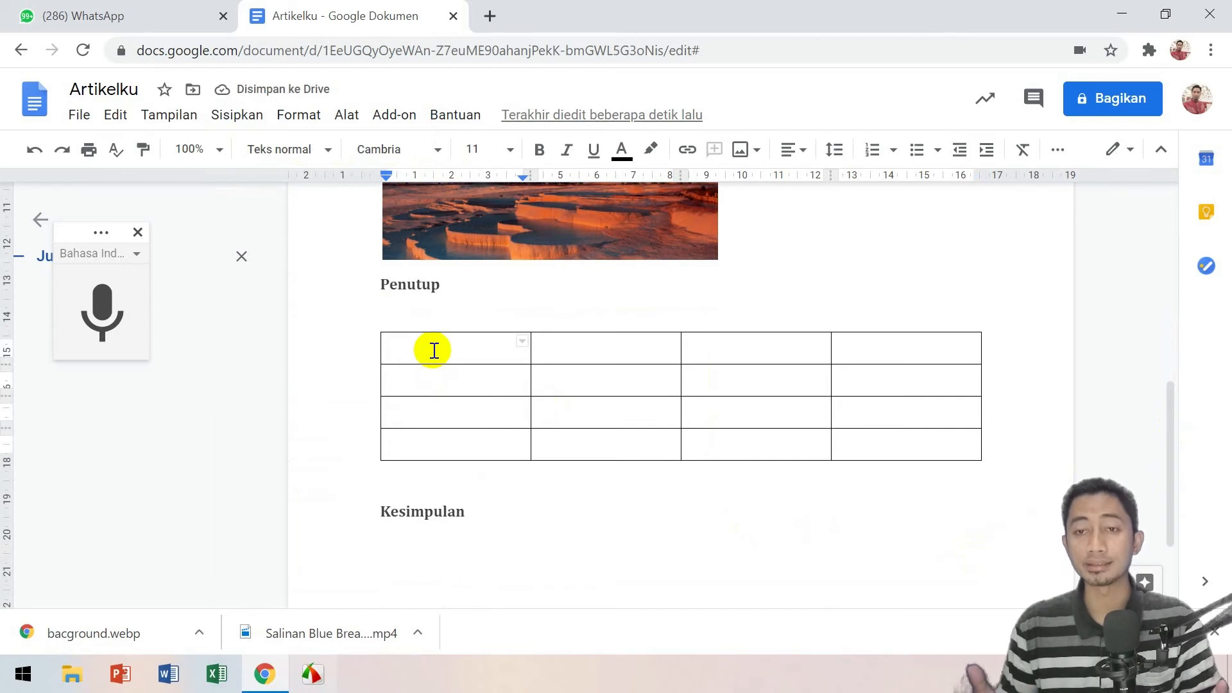
- Open the document's sharing settings and change the link access to Universitas Negeri Yogyakarta
scroll(1165, 389, "up", 2)
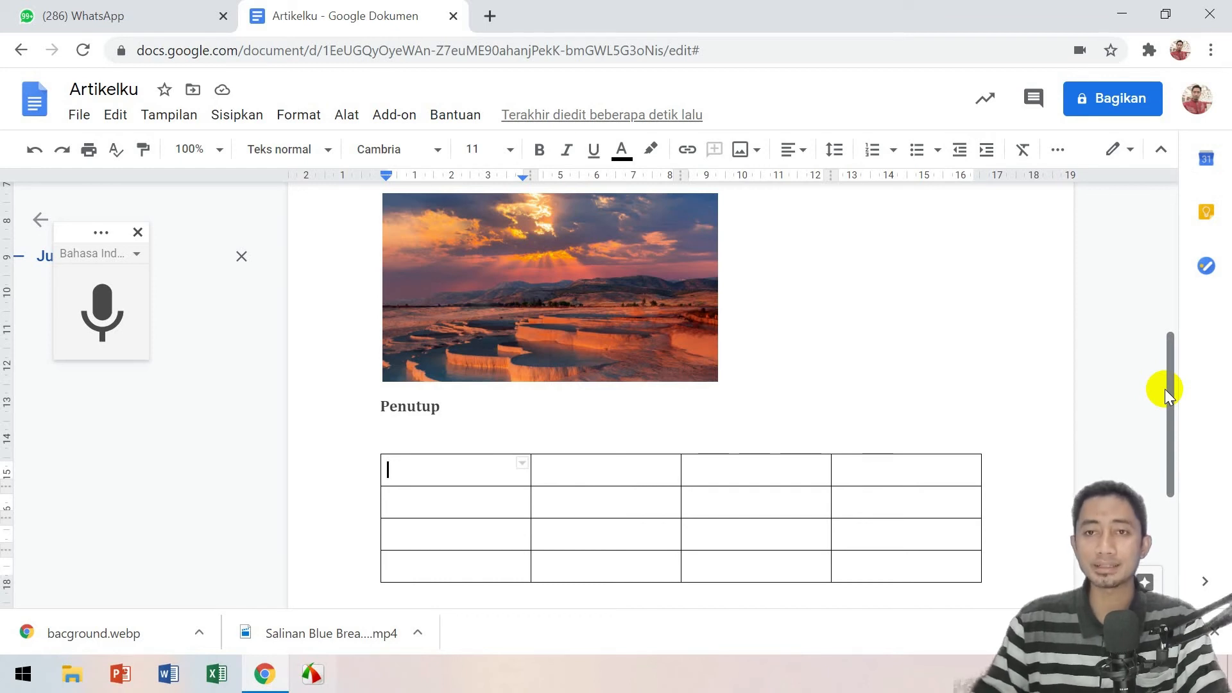
left_click(1102, 101)
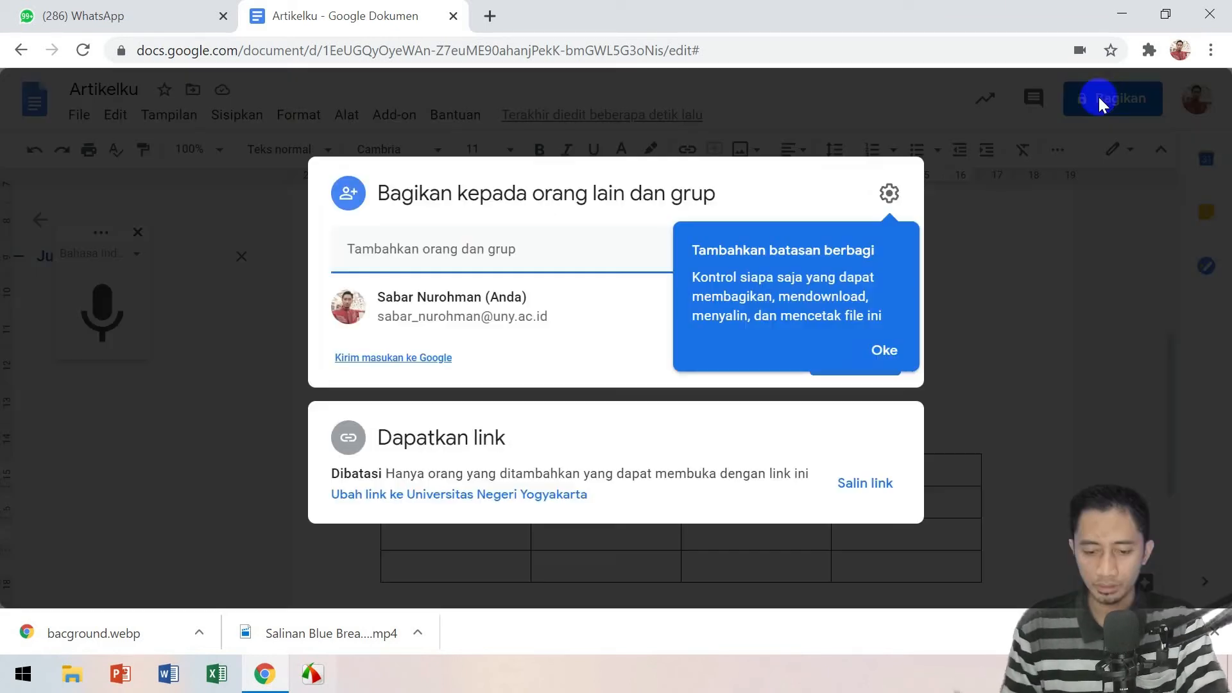
left_click(471, 495)
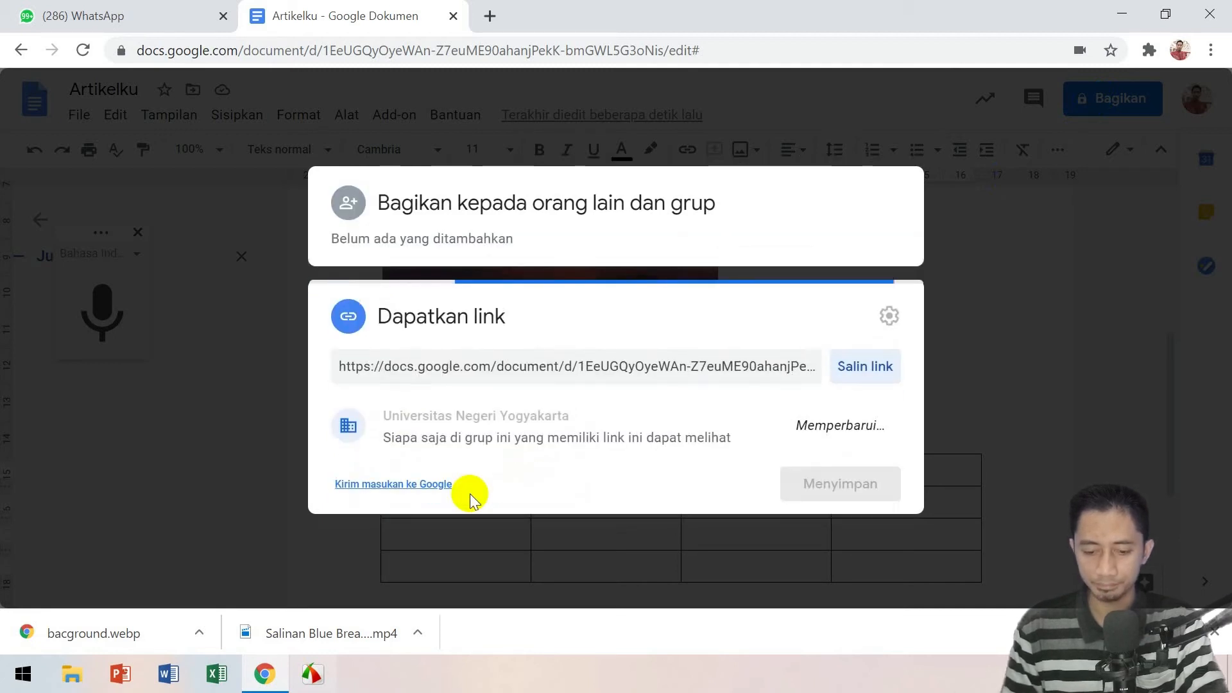
- Change the link access to anyone with the link (Siapa saja yang memiliki link) and set their role to Editor
left_click(588, 406)
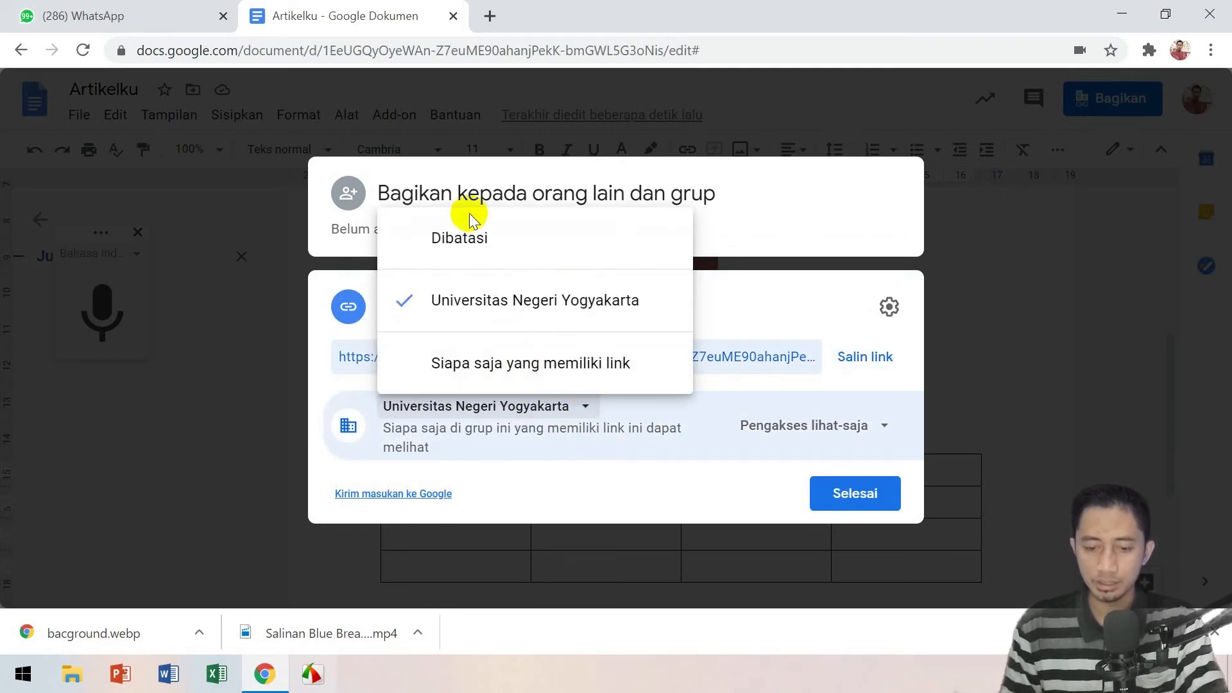
left_click(482, 369)
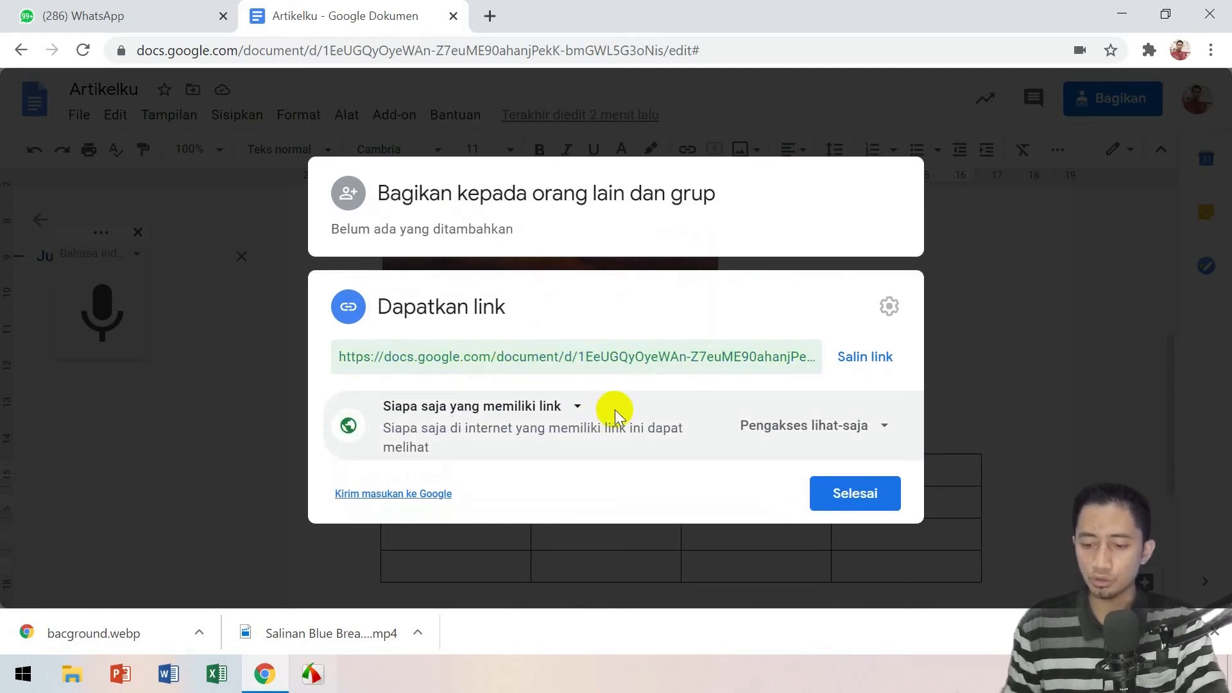
left_click(885, 428)
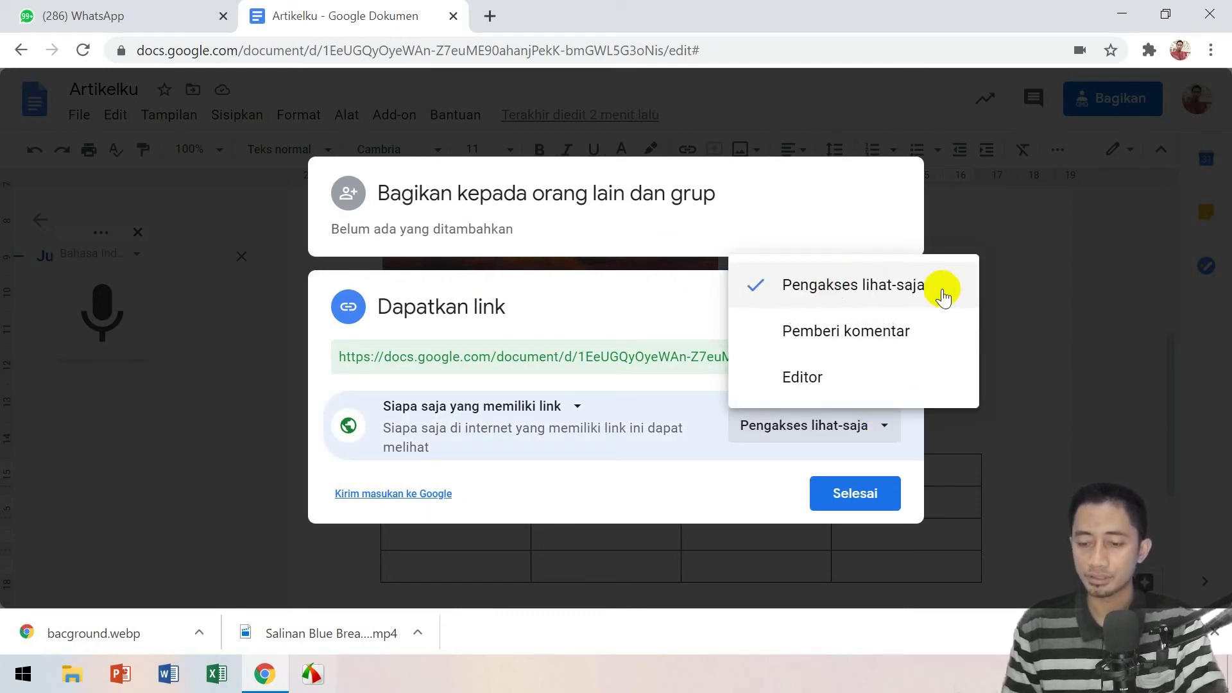
left_click(814, 383)
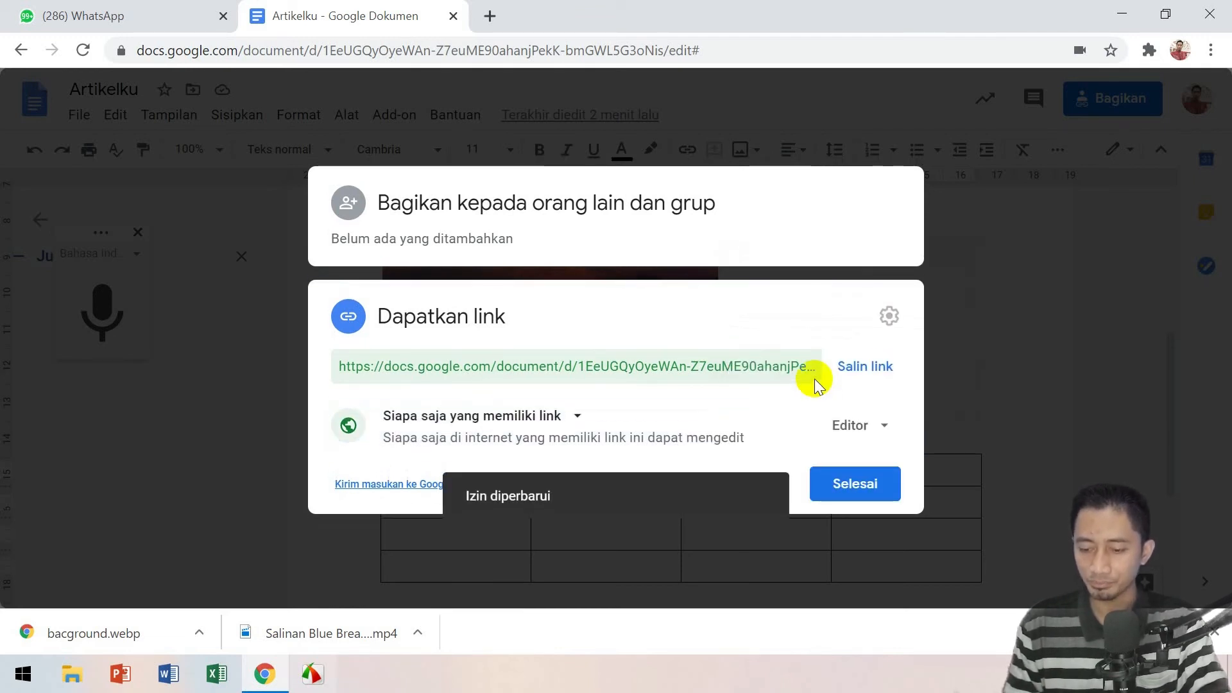
- Copy the document's sharing link, finish the sharing settings and switch to WhatsApp
left_click(863, 368)
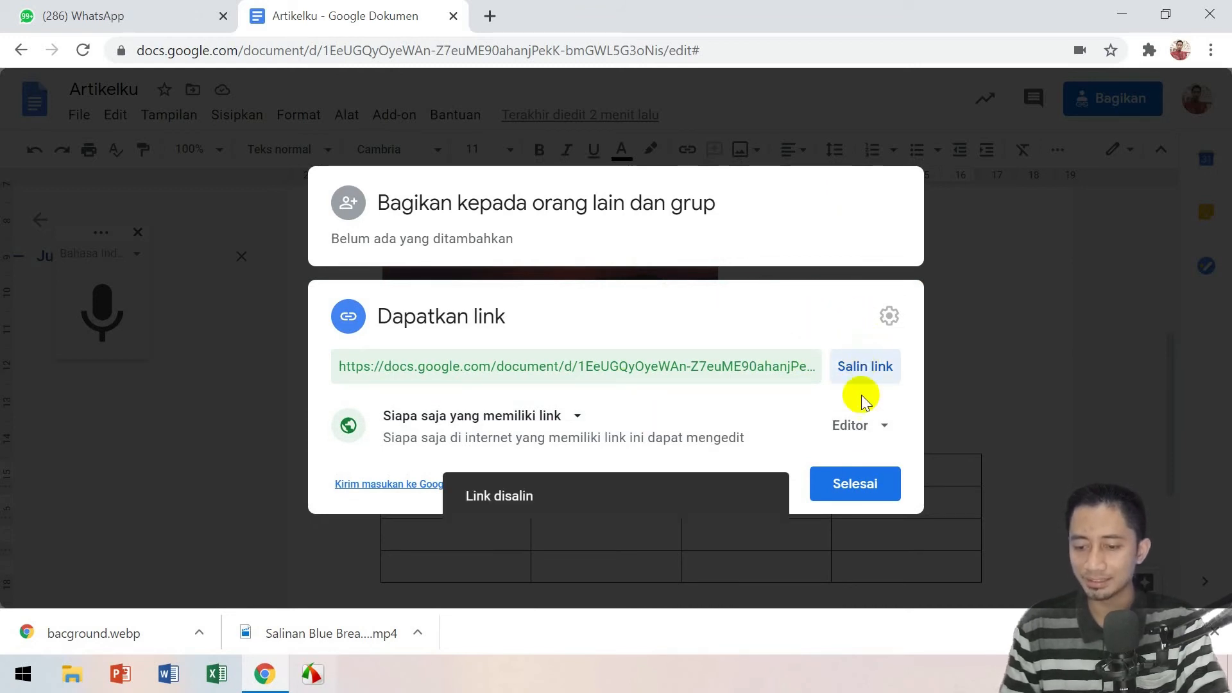
left_click(855, 485)
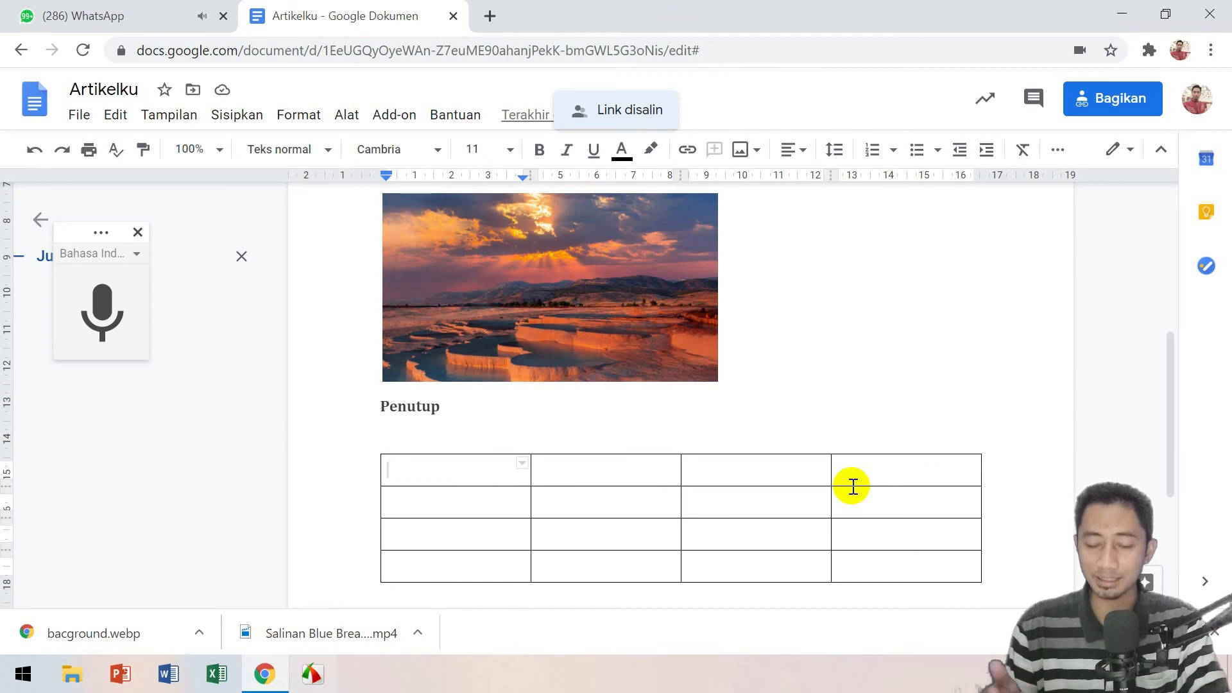
left_click(125, 15)
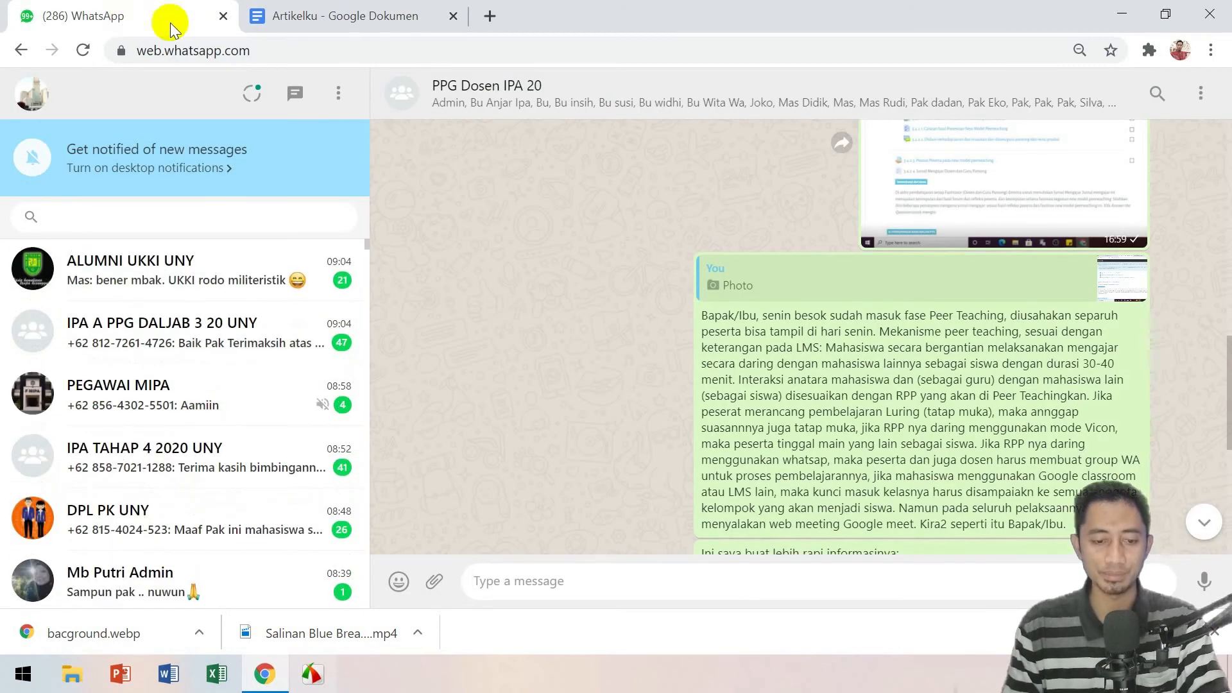
- Back in the Artikelku document, enter the headings No and Nama in the first two cells of the table's top row
left_click(327, 21)
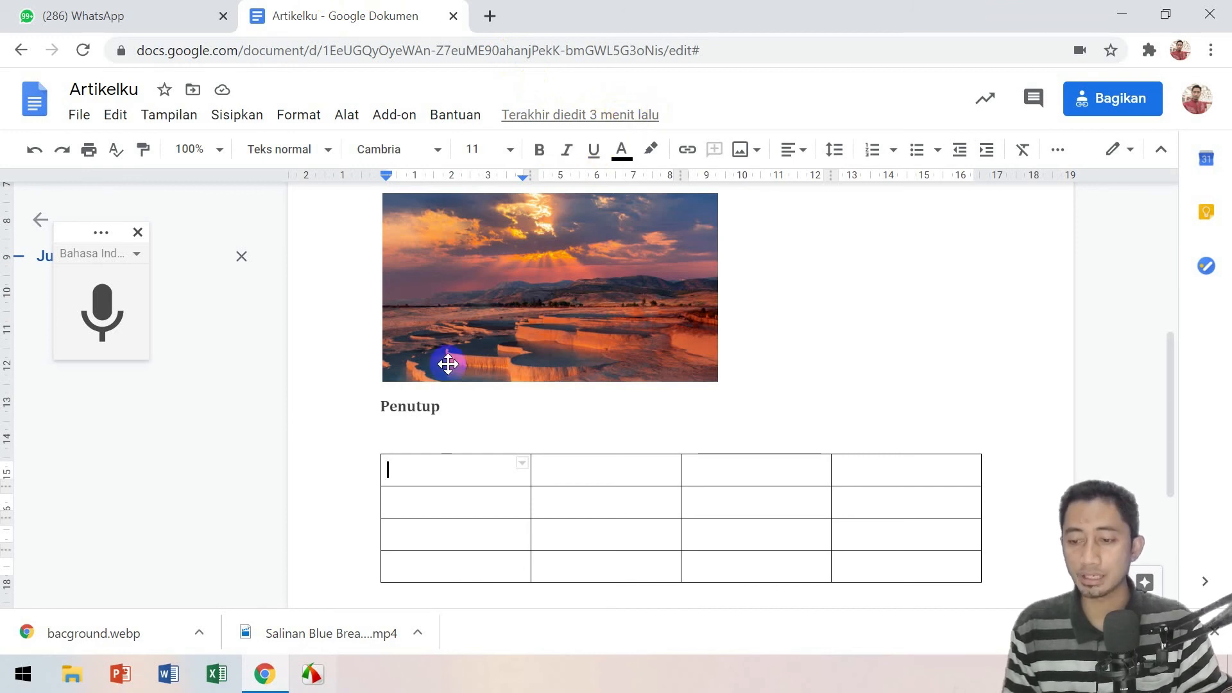
type("No")
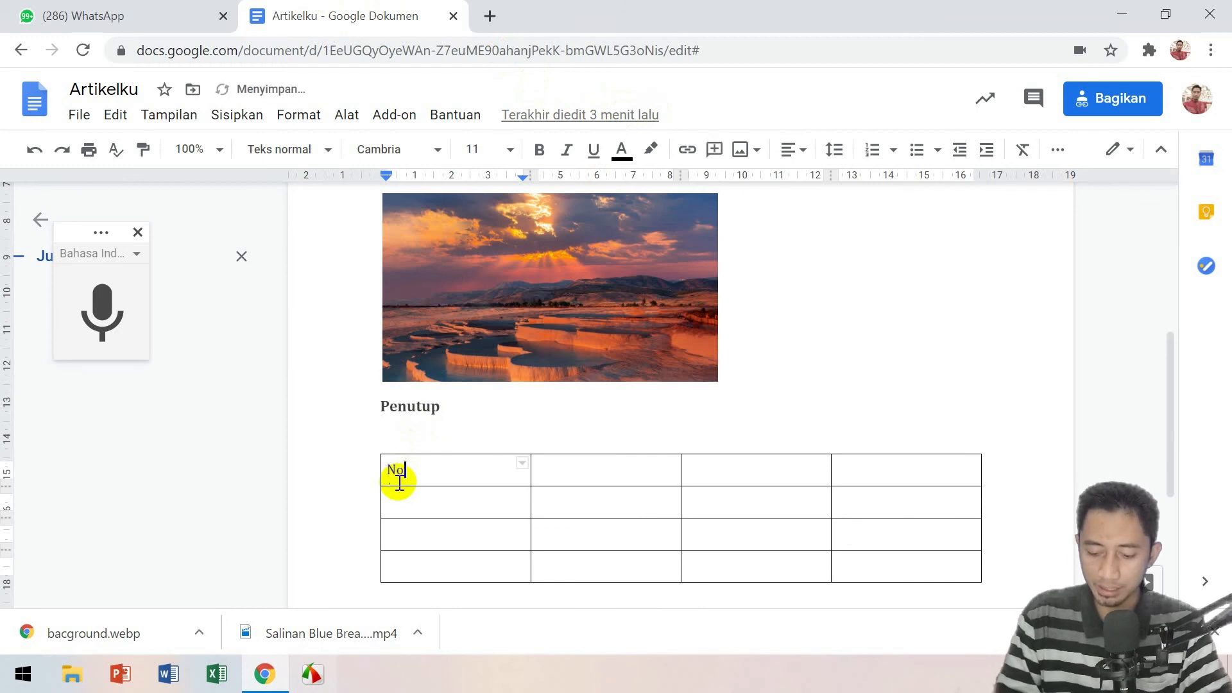
key("Tab")
type("N")
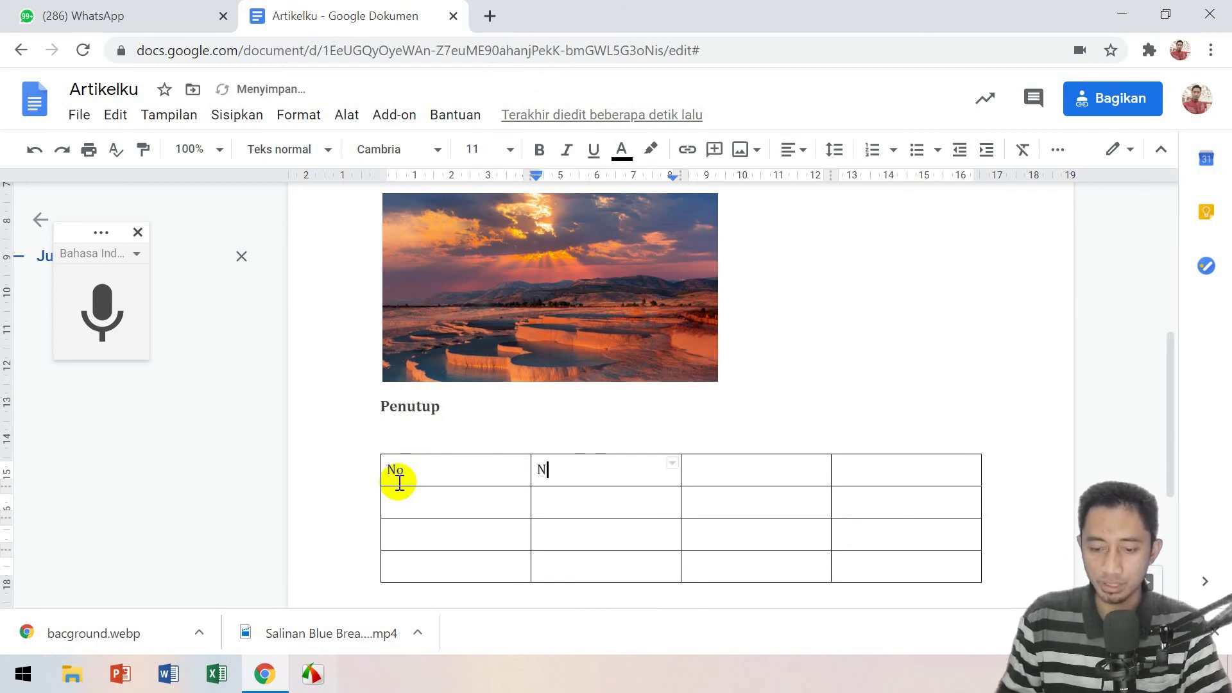
type("ama")
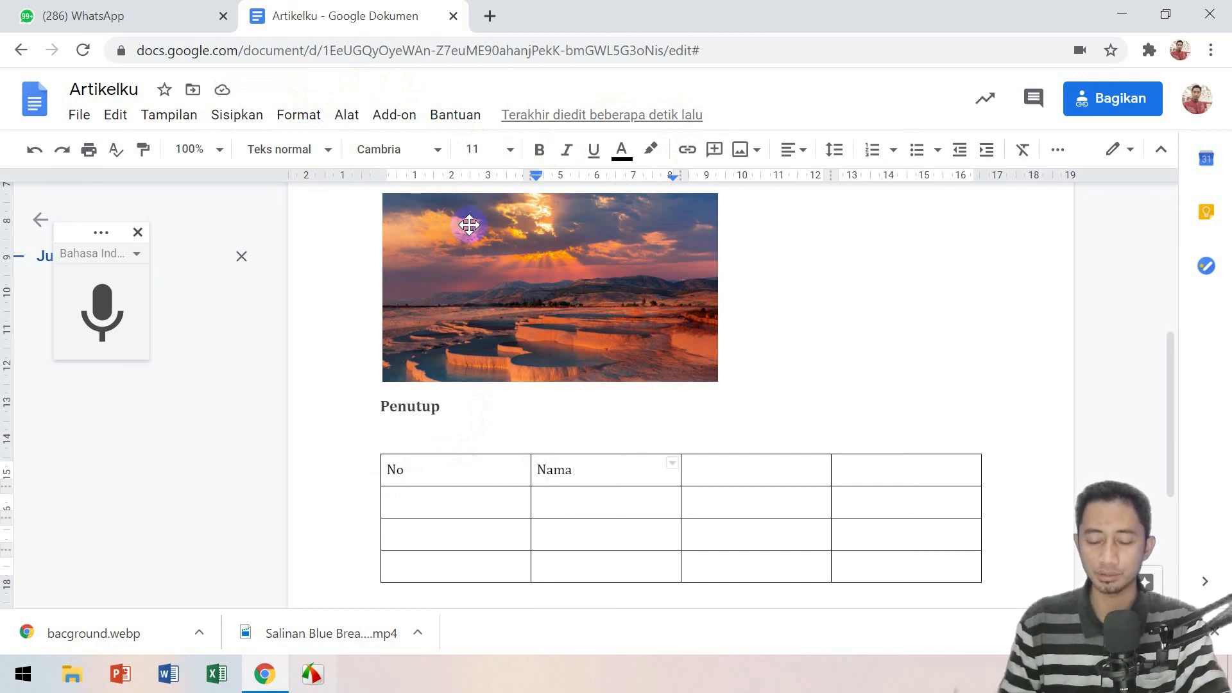
- Go to the Google Docs home page and reopen the Artikelku document from the recent documents
left_click(31, 106)
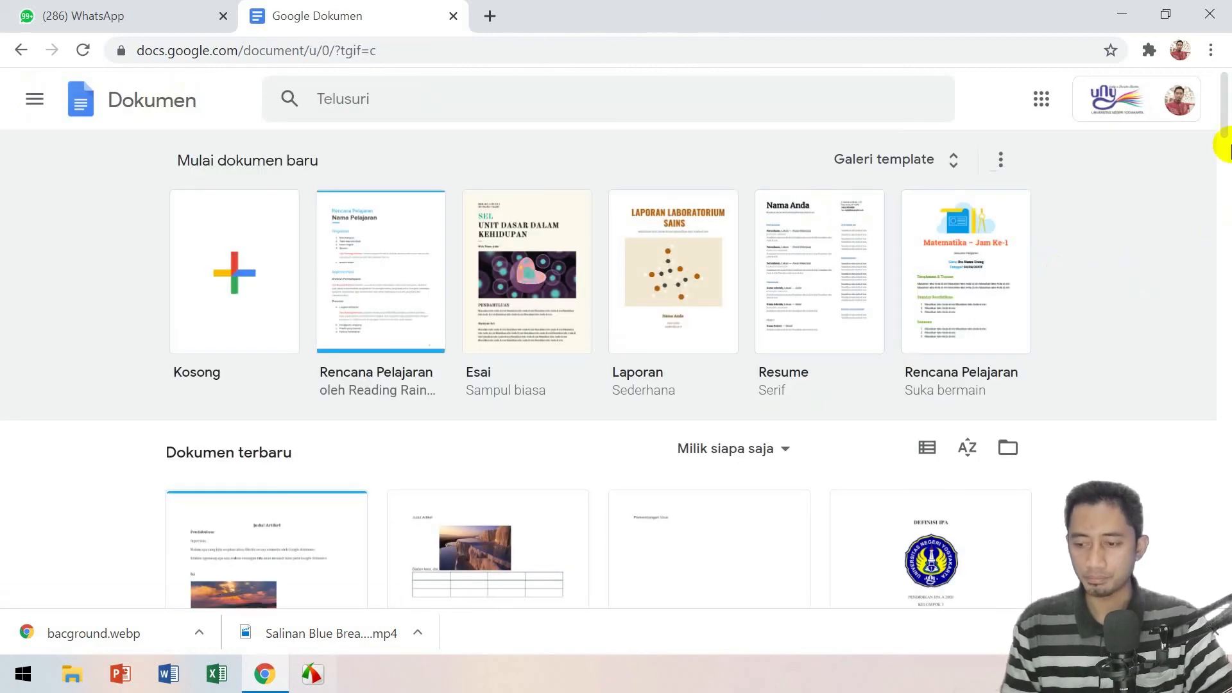
scroll(1224, 118, "down", 5)
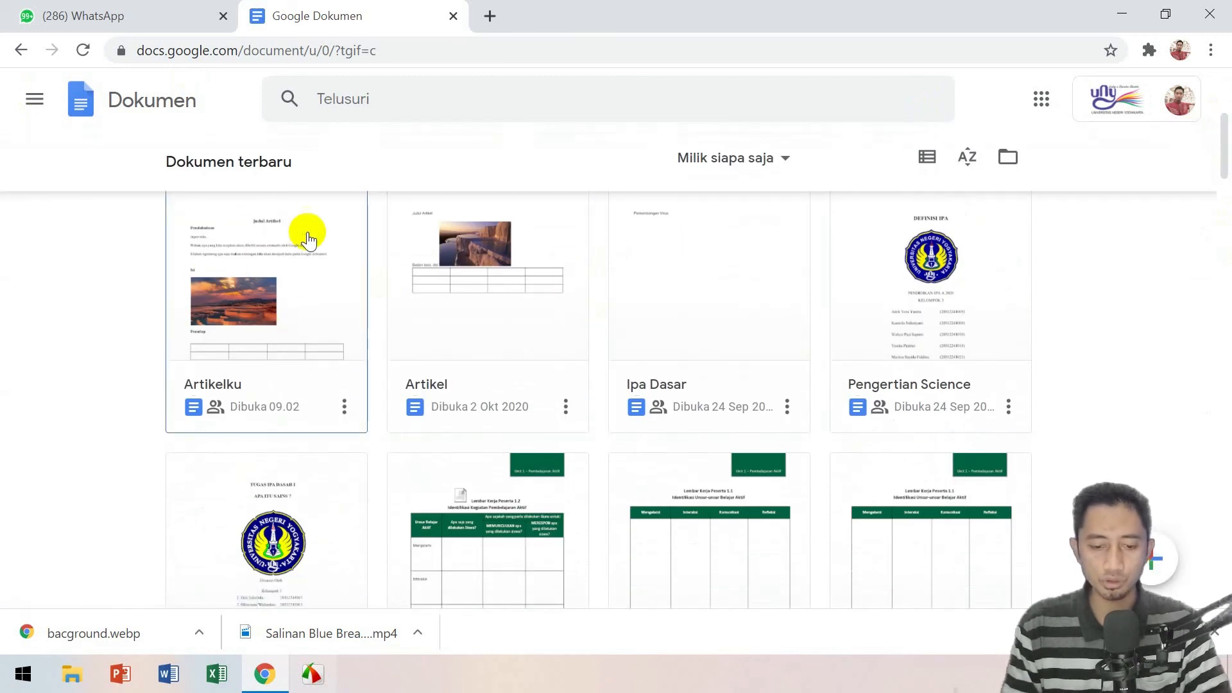
left_click(235, 306)
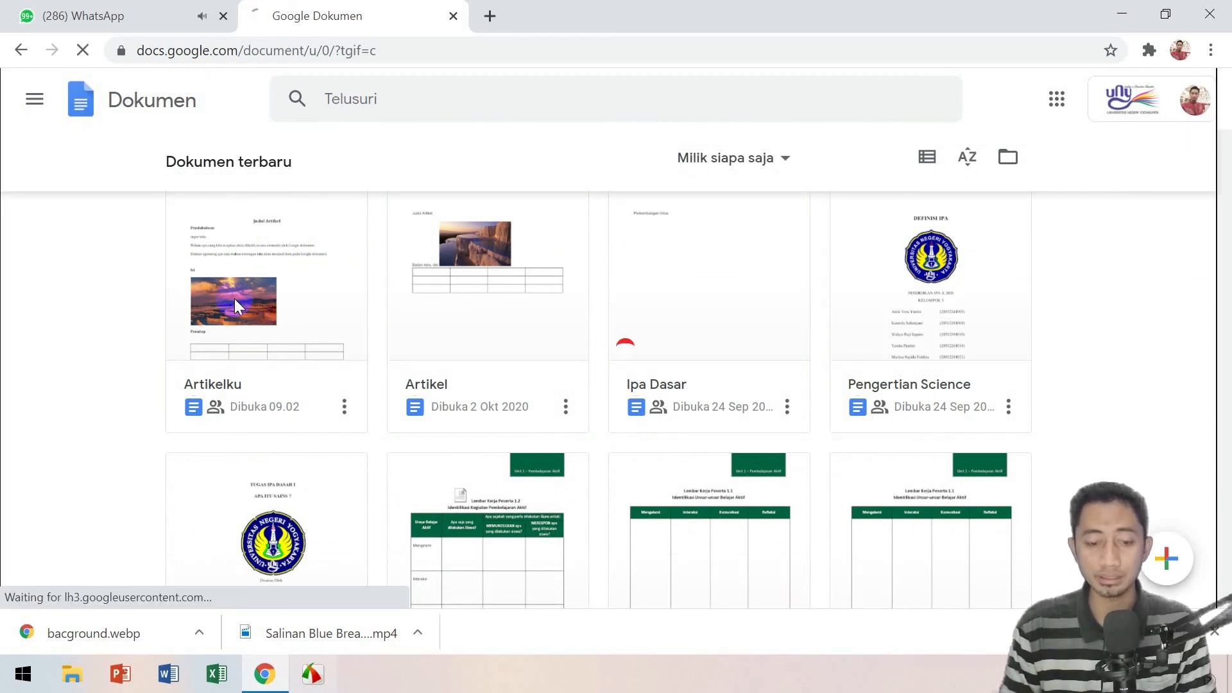